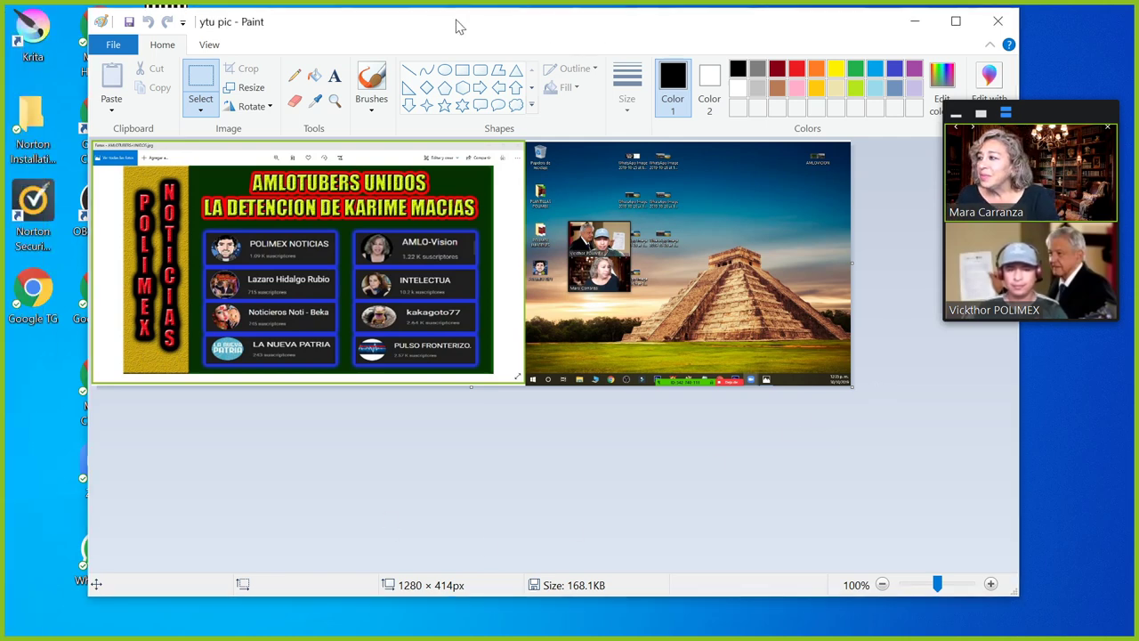
# - Move the Paint window left, widen it, and stretch it to full screen height
pyautogui.moveTo(493, 33); pyautogui.dragTo(413, 31)
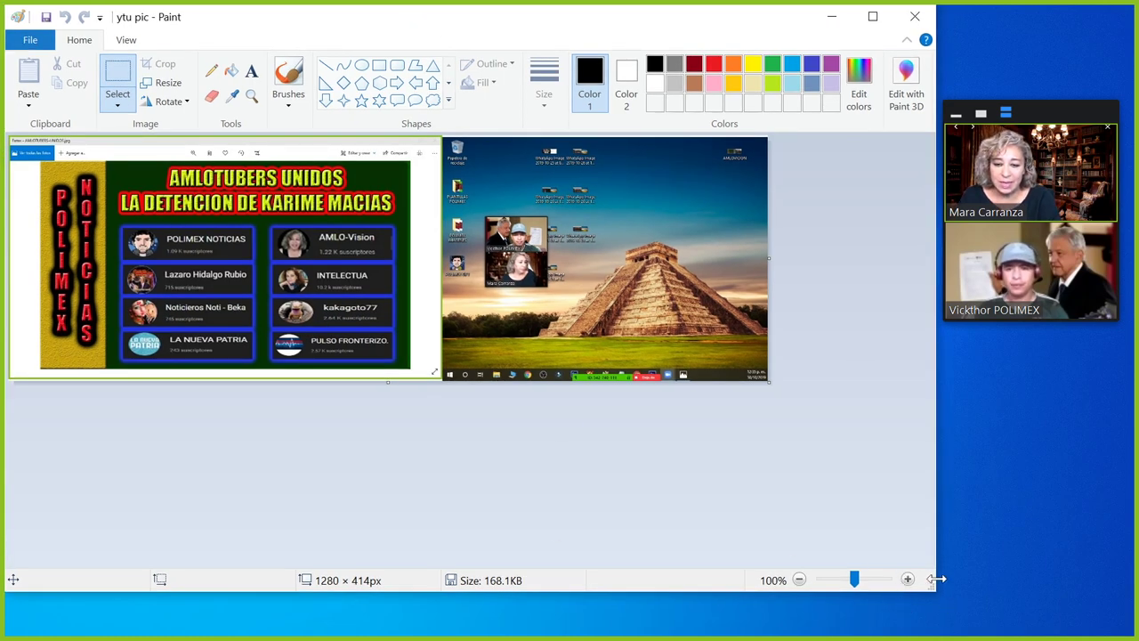
pyautogui.moveTo(938, 581)
pyautogui.mouseDown()
pyautogui.moveTo(1108, 543)
pyautogui.moveTo(1124, 560)
pyautogui.mouseUp()
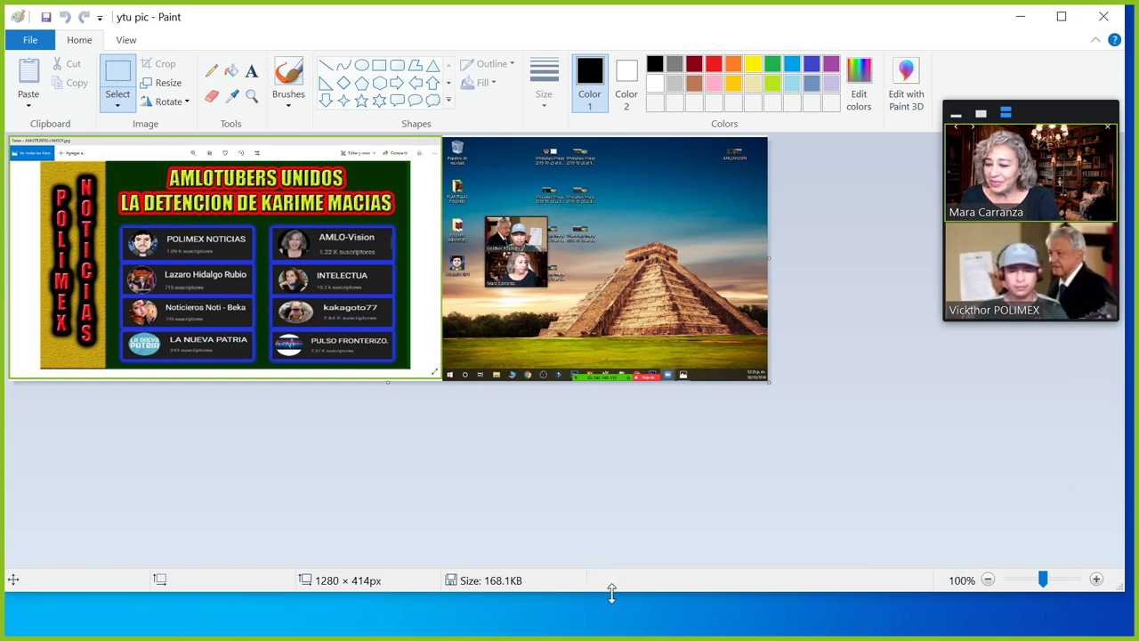
pyautogui.moveTo(612, 593); pyautogui.dragTo(612, 640)
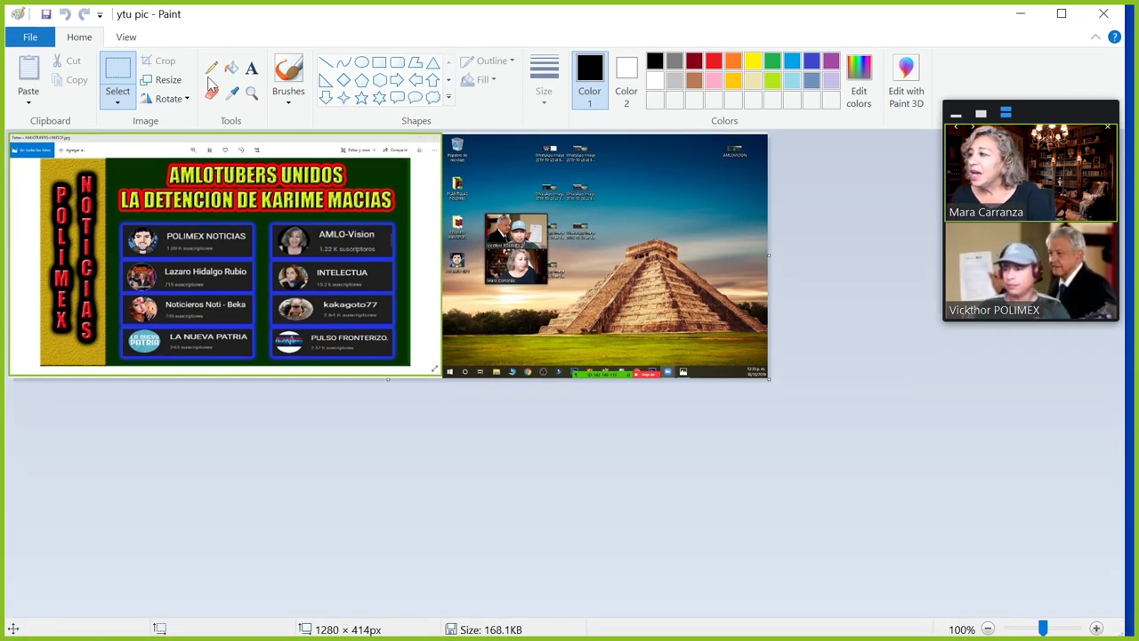
# - Cut the 494 × 257px channel-card block out of ytu pic with a rectangular selection
pyautogui.click(118, 102)
pyautogui.click(117, 146)
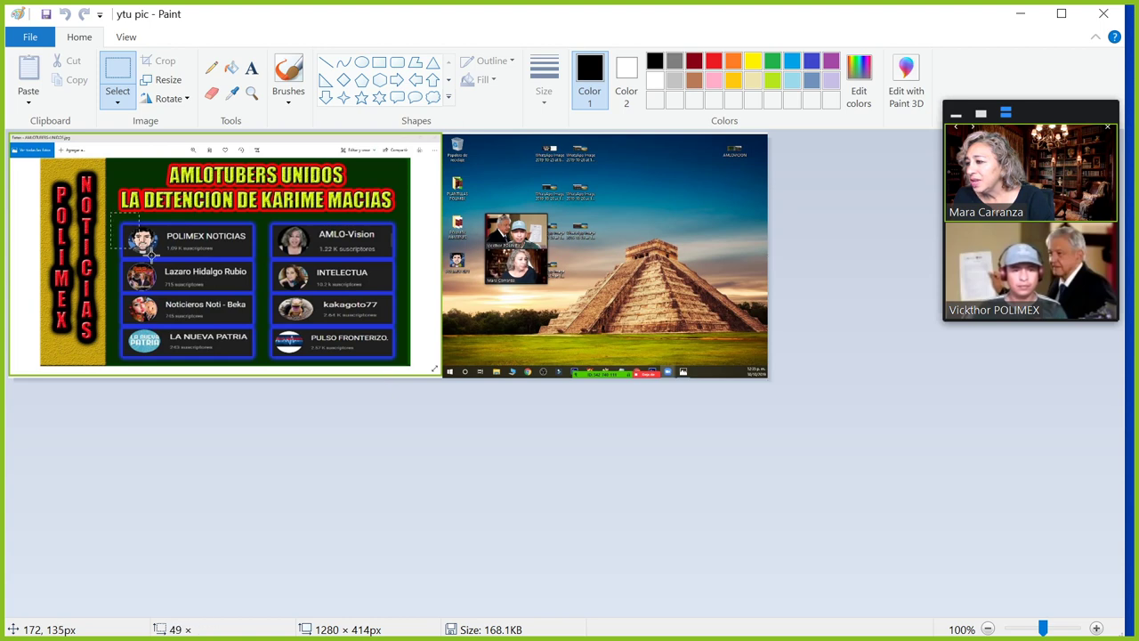
pyautogui.moveTo(152, 254); pyautogui.dragTo(306, 322)
pyautogui.moveTo(368, 349); pyautogui.dragTo(405, 365)
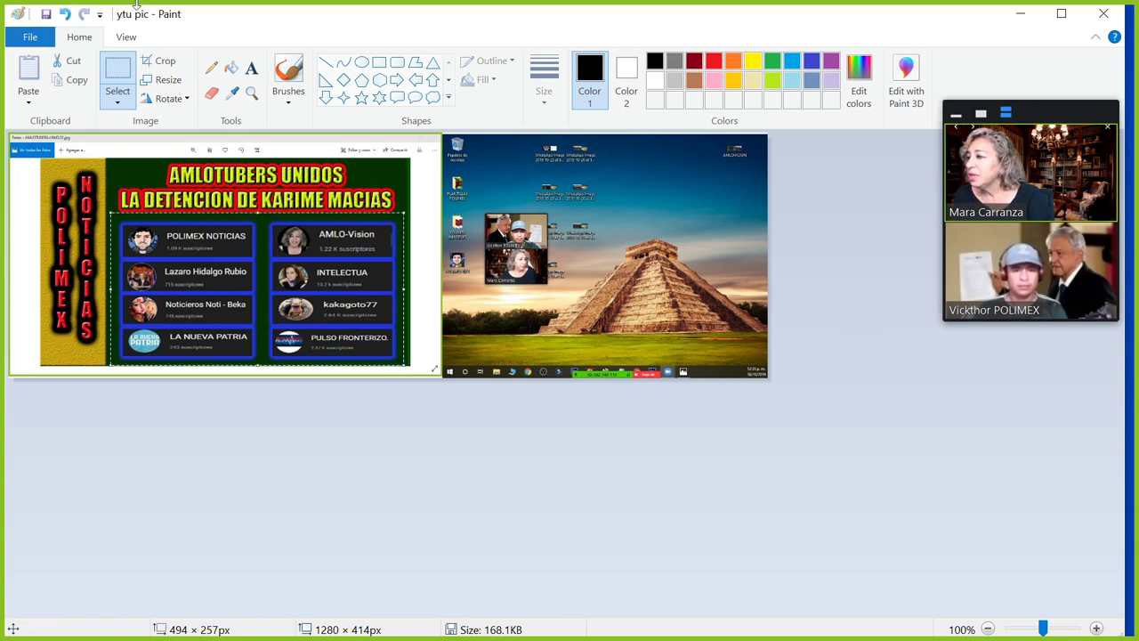
pyautogui.click(73, 61)
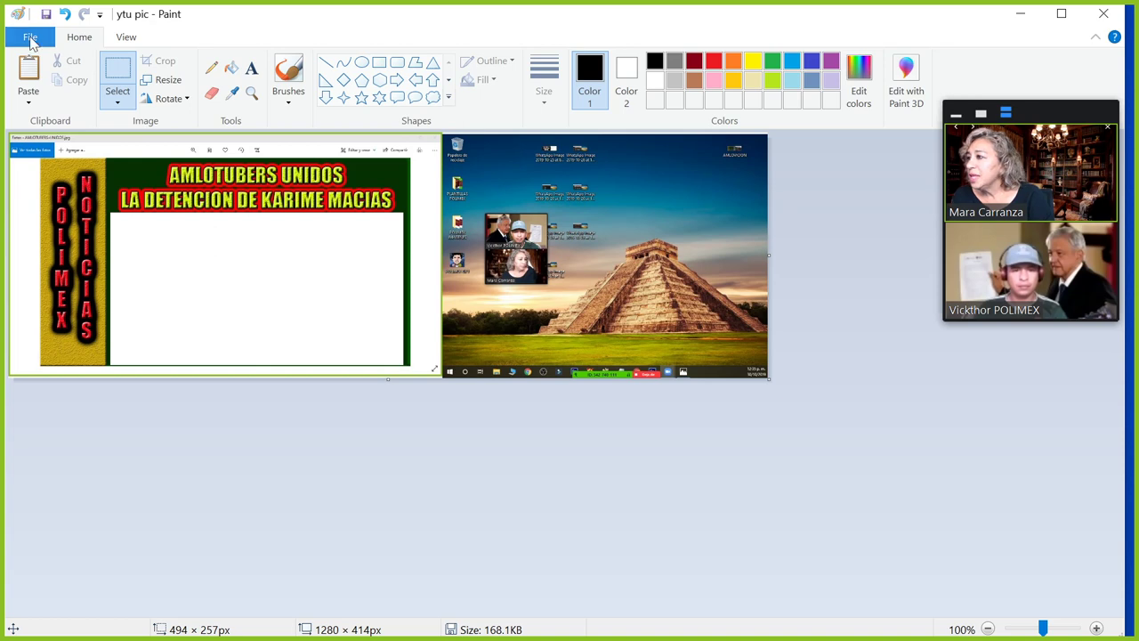
# - Start a new 2048 × 1152 Untitled picture, discarding the changes to ytu pic
pyautogui.click(30, 37)
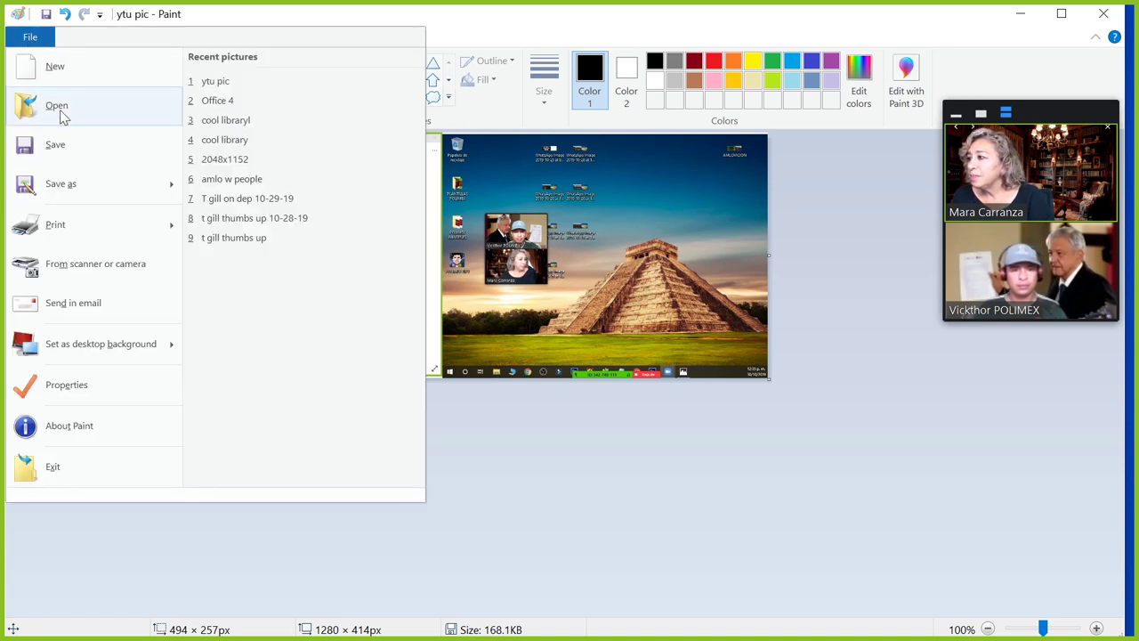
pyautogui.click(56, 66)
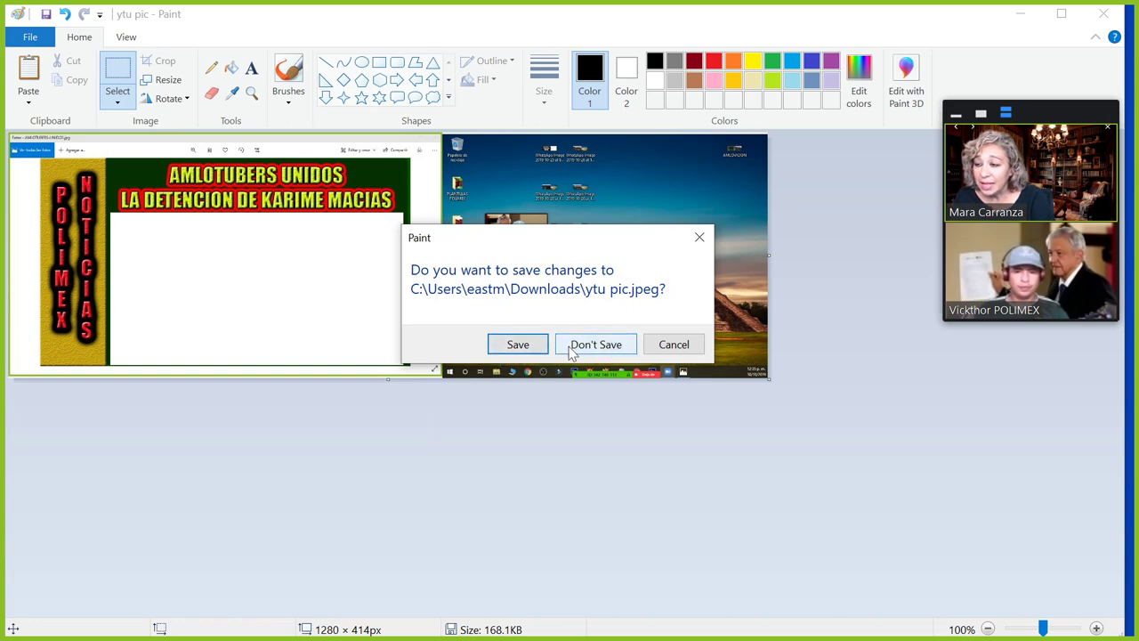
pyautogui.click(602, 353)
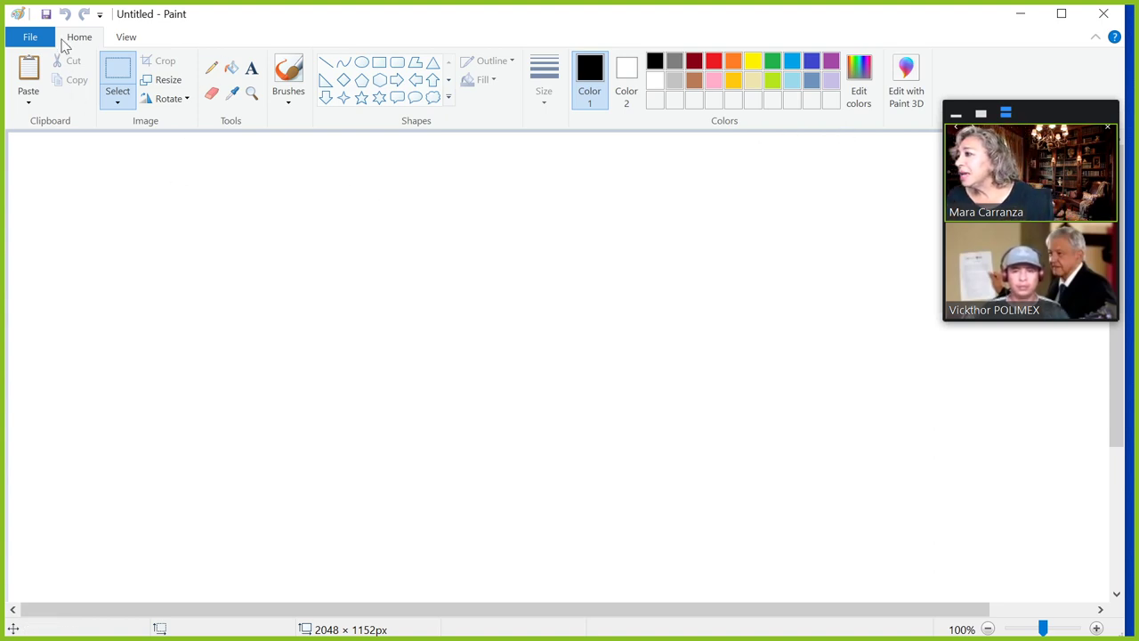
# - Paste the channel cards, shift them down-right, and cut them as a 518 × 367px block
pyautogui.click(30, 71)
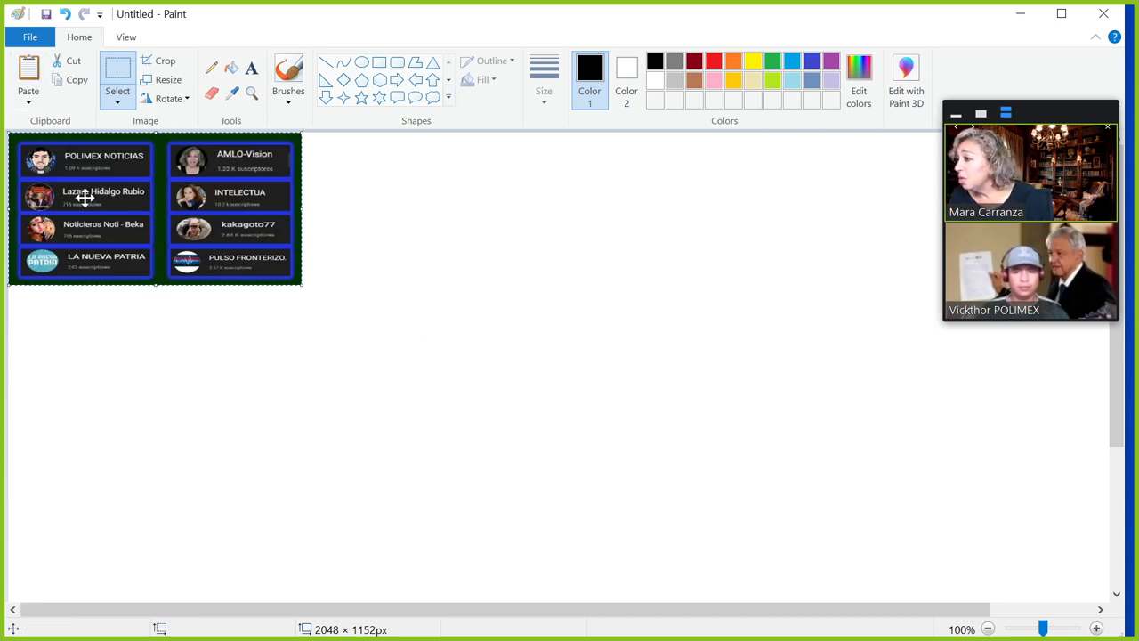
pyautogui.moveTo(53, 161)
pyautogui.mouseDown()
pyautogui.moveTo(107, 213)
pyautogui.moveTo(61, 227)
pyautogui.mouseUp()
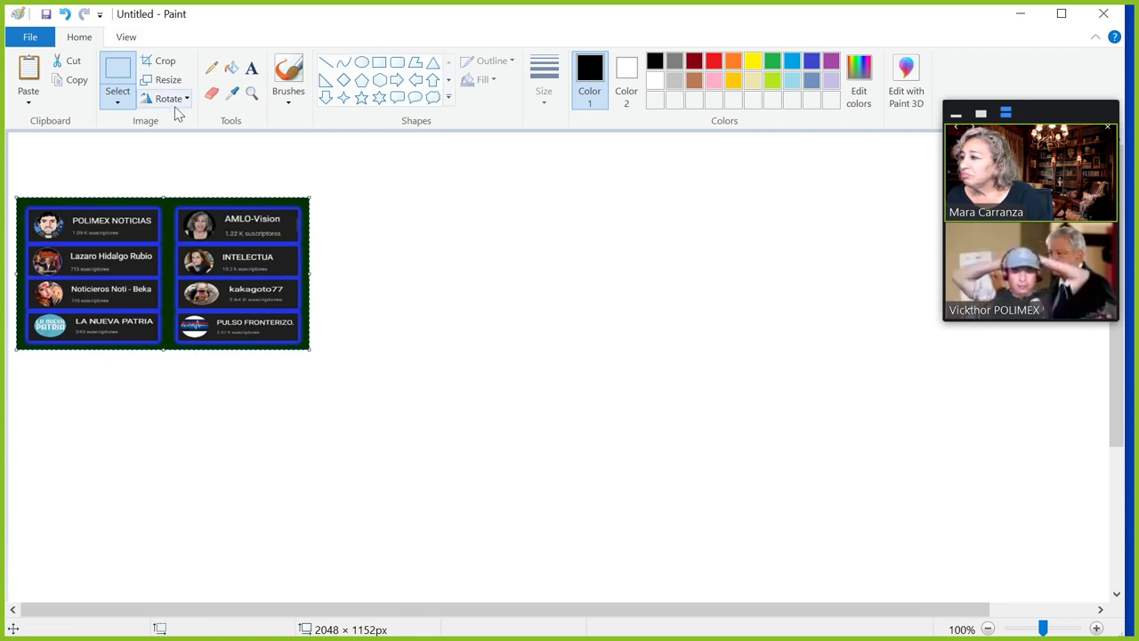
pyautogui.click(129, 71)
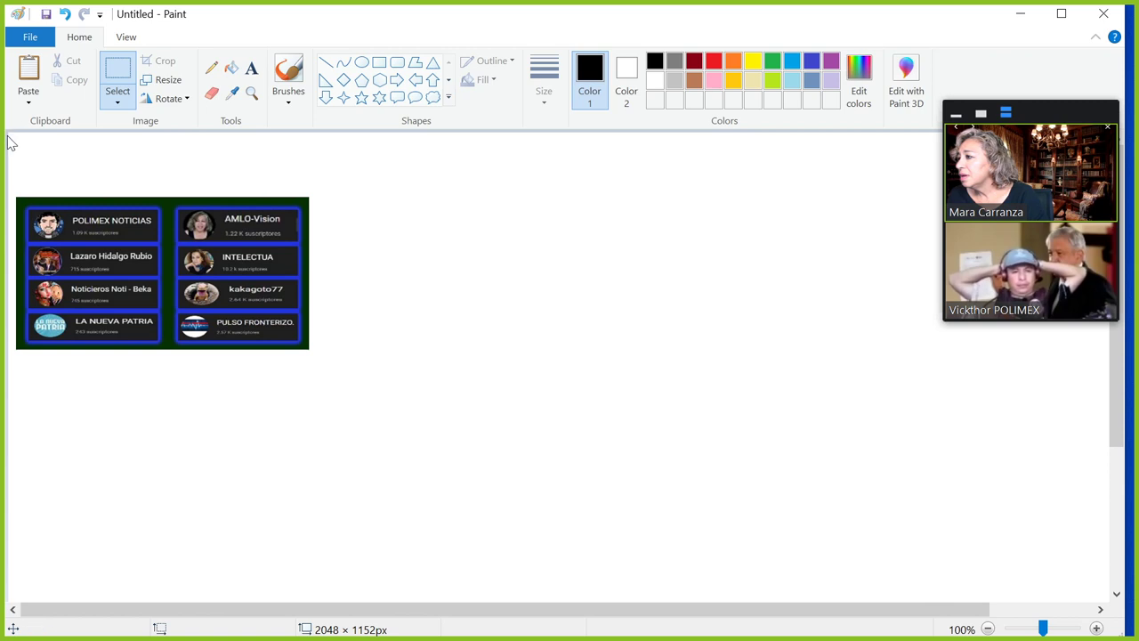
pyautogui.moveTo(6, 227)
pyautogui.mouseDown()
pyautogui.moveTo(321, 436)
pyautogui.moveTo(356, 419)
pyautogui.moveTo(315, 408)
pyautogui.moveTo(340, 359)
pyautogui.moveTo(321, 354)
pyautogui.mouseUp()
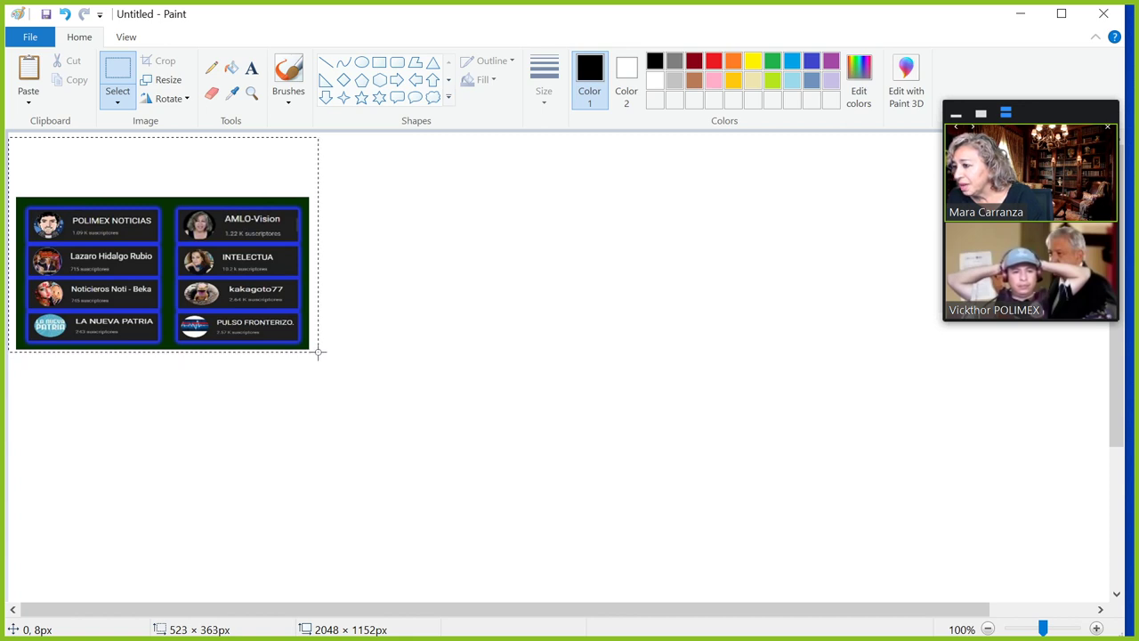
pyautogui.moveTo(319, 353); pyautogui.dragTo(316, 355)
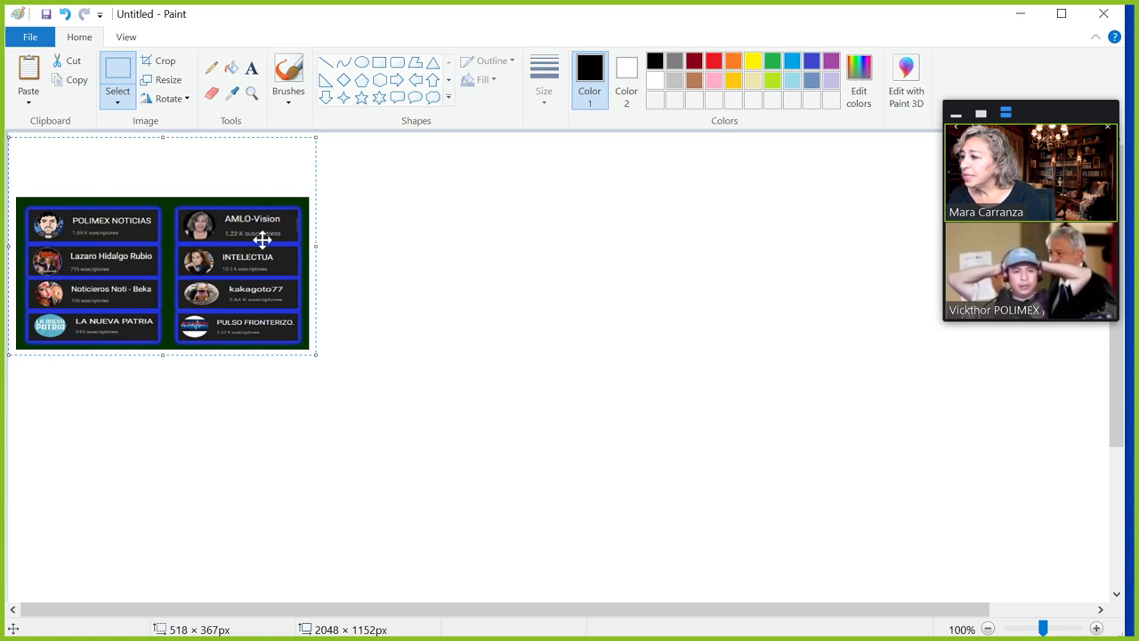
pyautogui.click(73, 64)
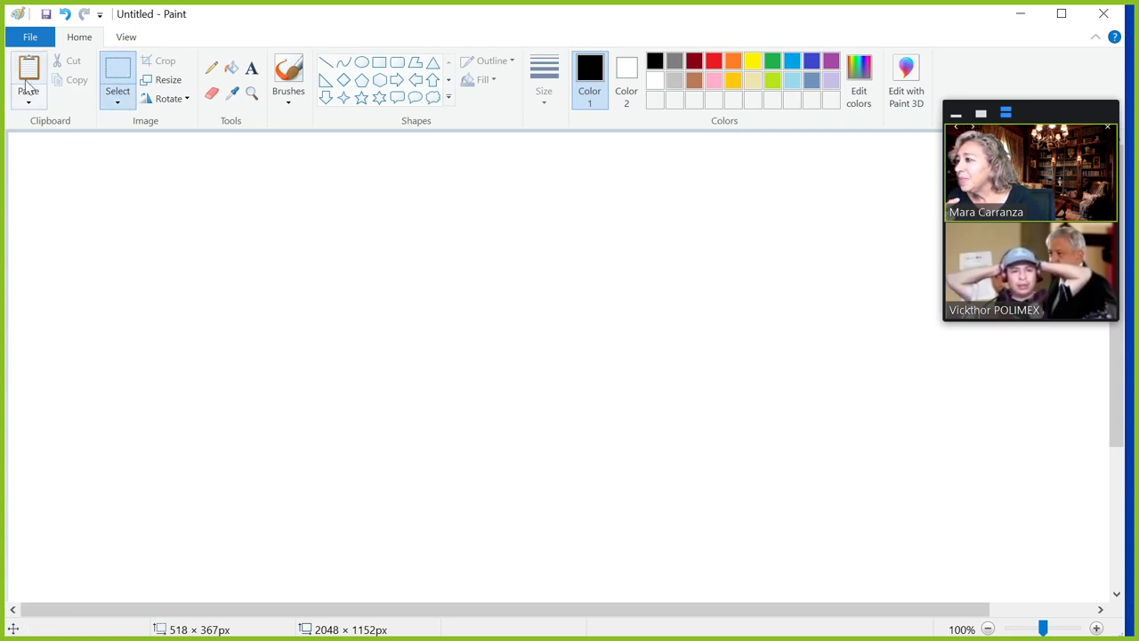
# - Re-paste the channel cards and cut them with a wider border as a 624 × 372px block
pyautogui.click(29, 70)
pyautogui.moveTo(33, 209)
pyautogui.mouseDown()
pyautogui.moveTo(95, 196)
pyautogui.moveTo(53, 191)
pyautogui.moveTo(67, 202)
pyautogui.mouseUp()
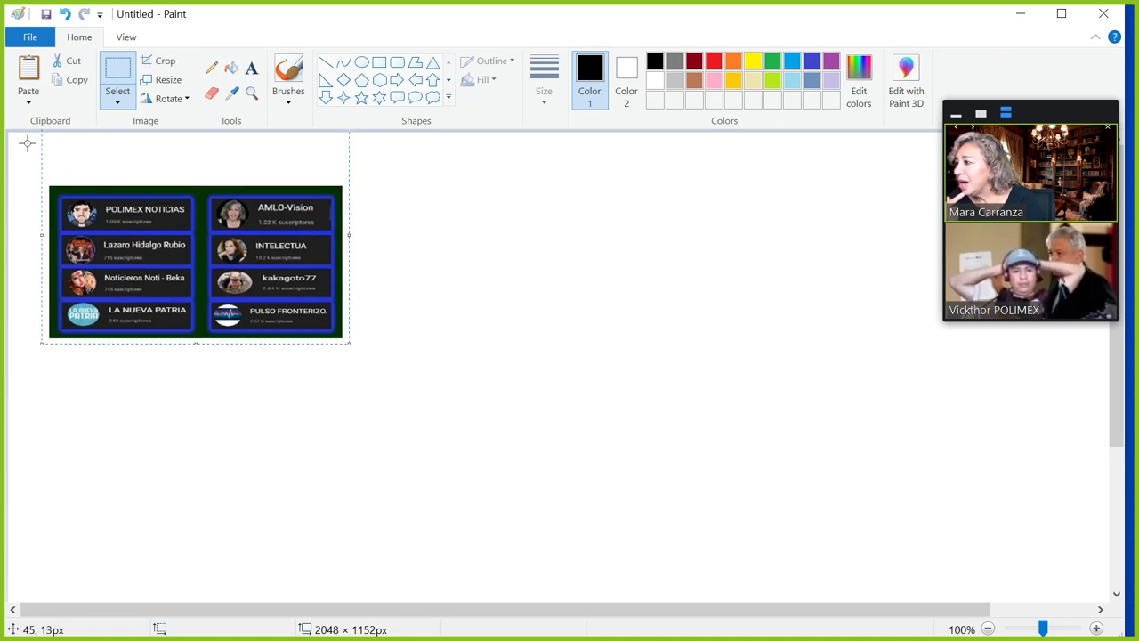
pyautogui.click(114, 77)
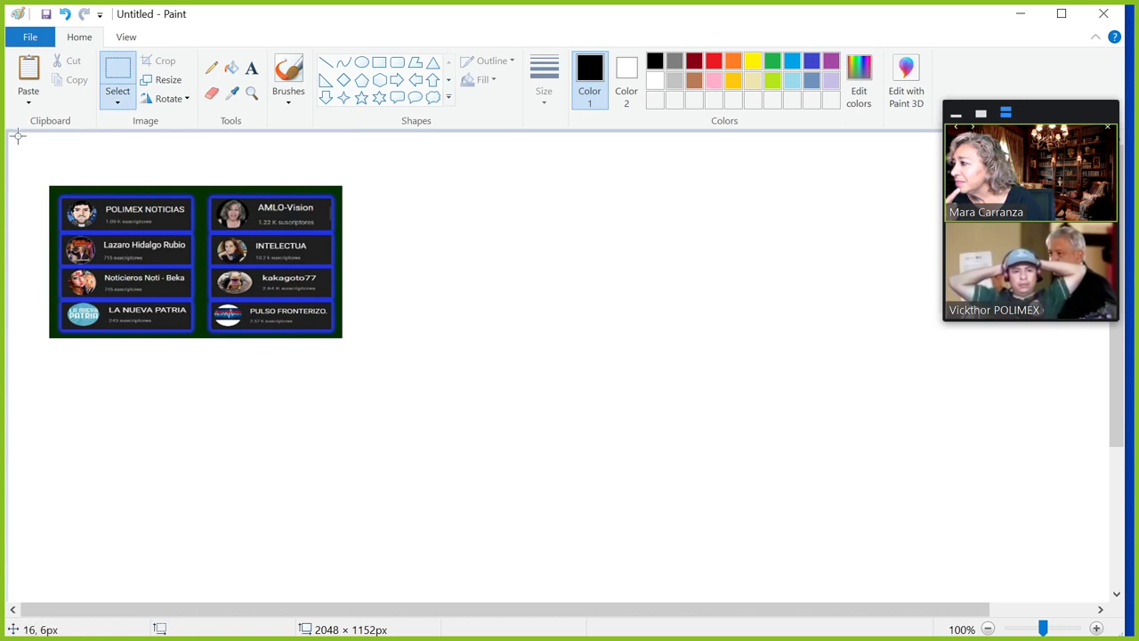
pyautogui.moveTo(14, 133)
pyautogui.mouseDown()
pyautogui.moveTo(374, 380)
pyautogui.moveTo(394, 364)
pyautogui.mouseUp()
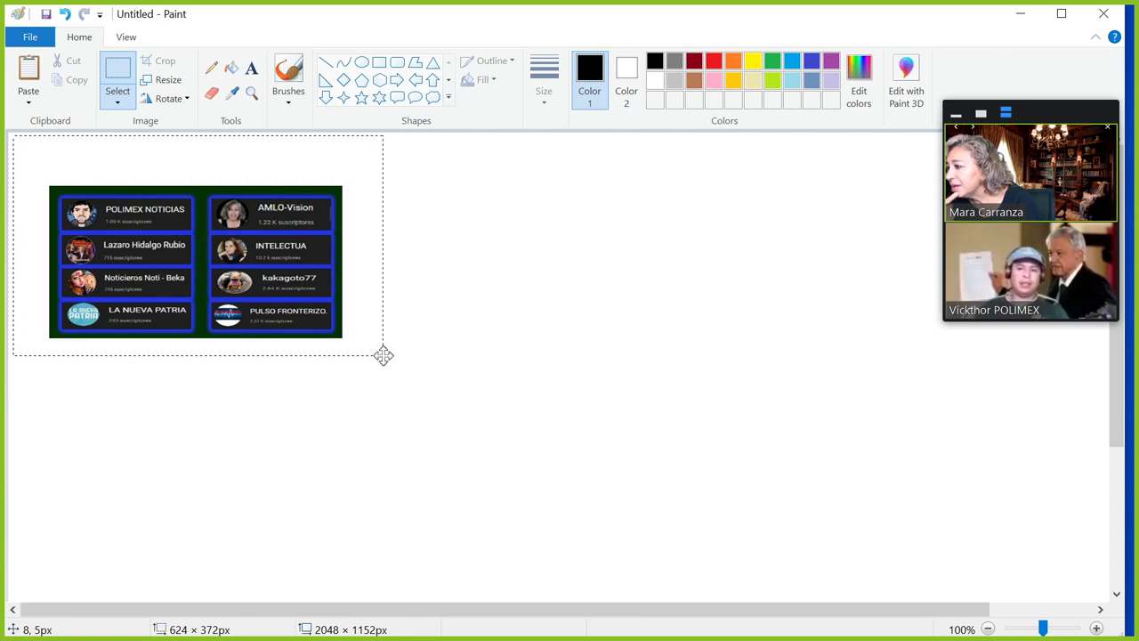
pyautogui.moveTo(382, 356); pyautogui.dragTo(384, 356)
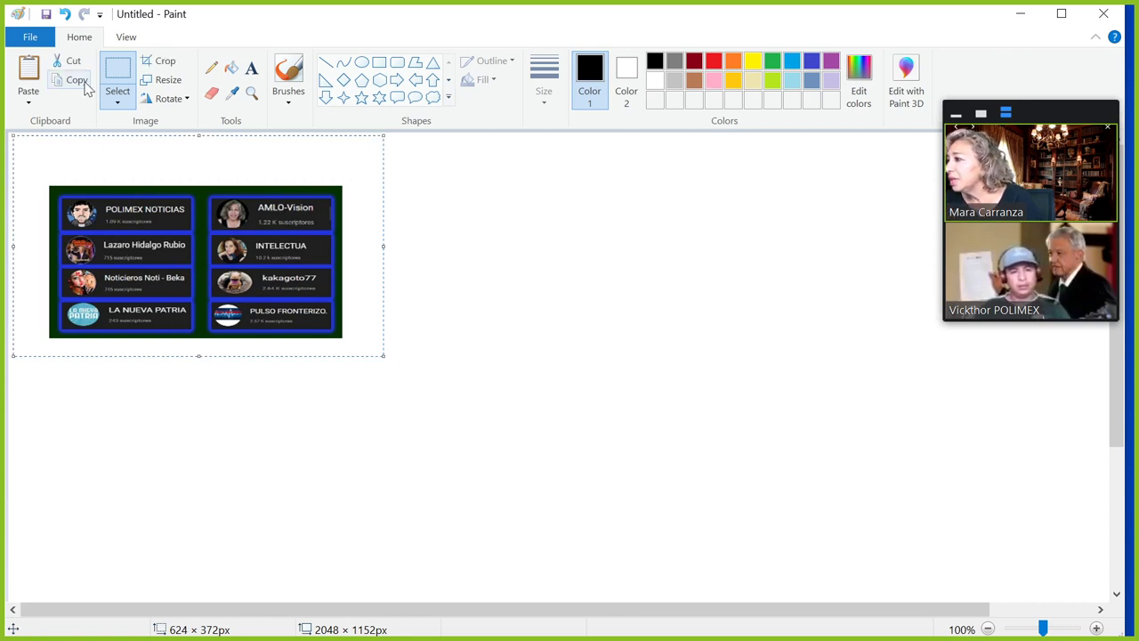
pyautogui.click(75, 64)
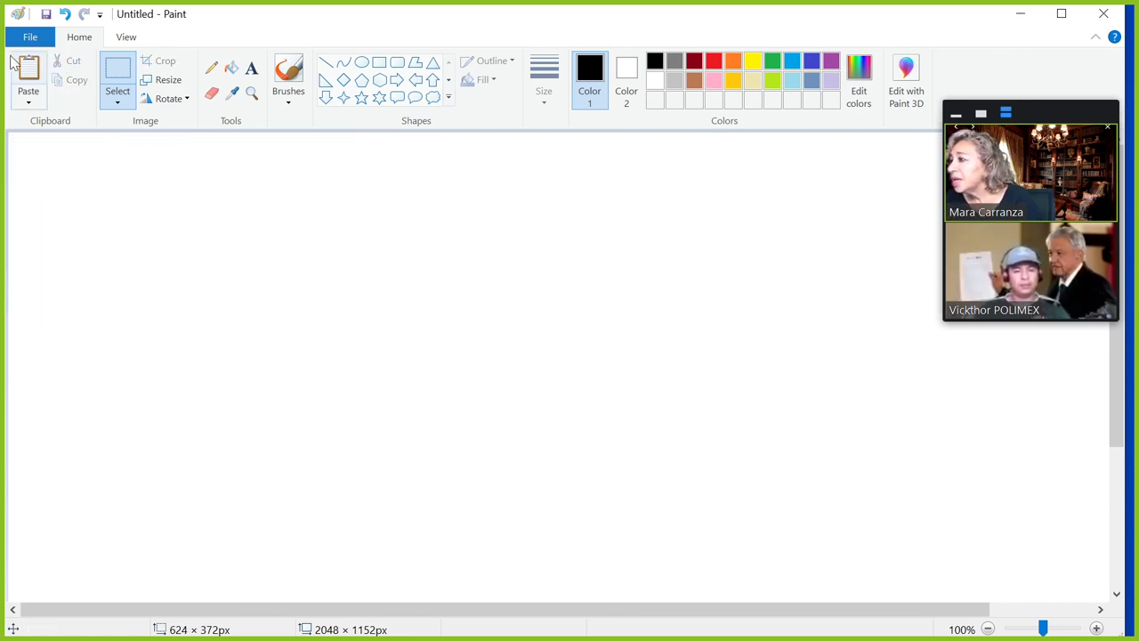
# - Start another new blank picture, discarding changes to the untitled one
pyautogui.click(30, 37)
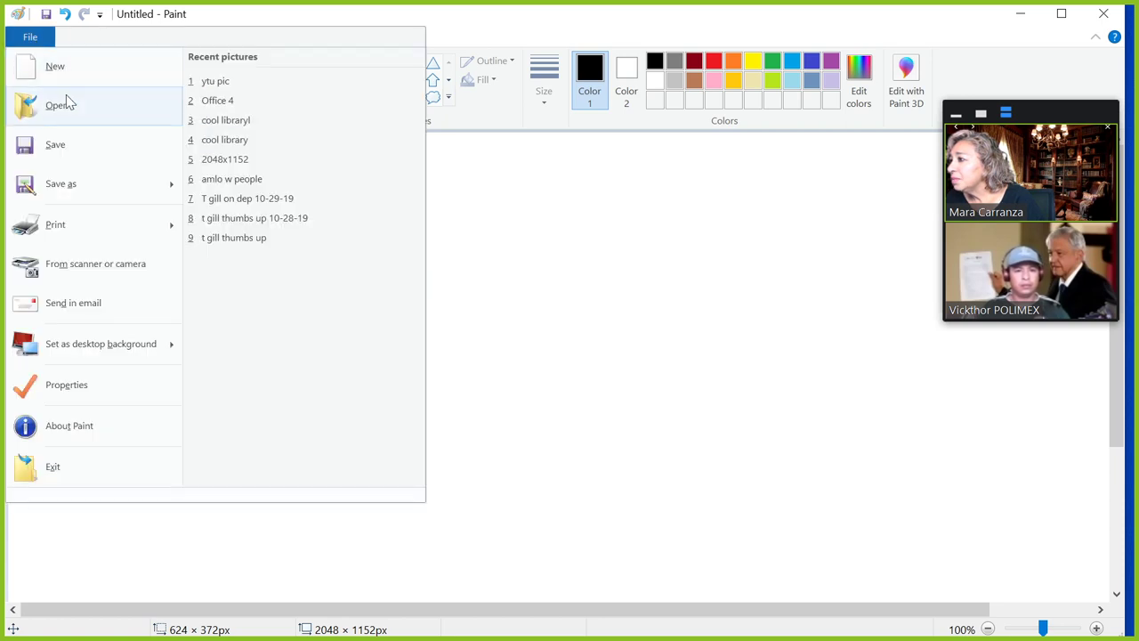
pyautogui.click(64, 69)
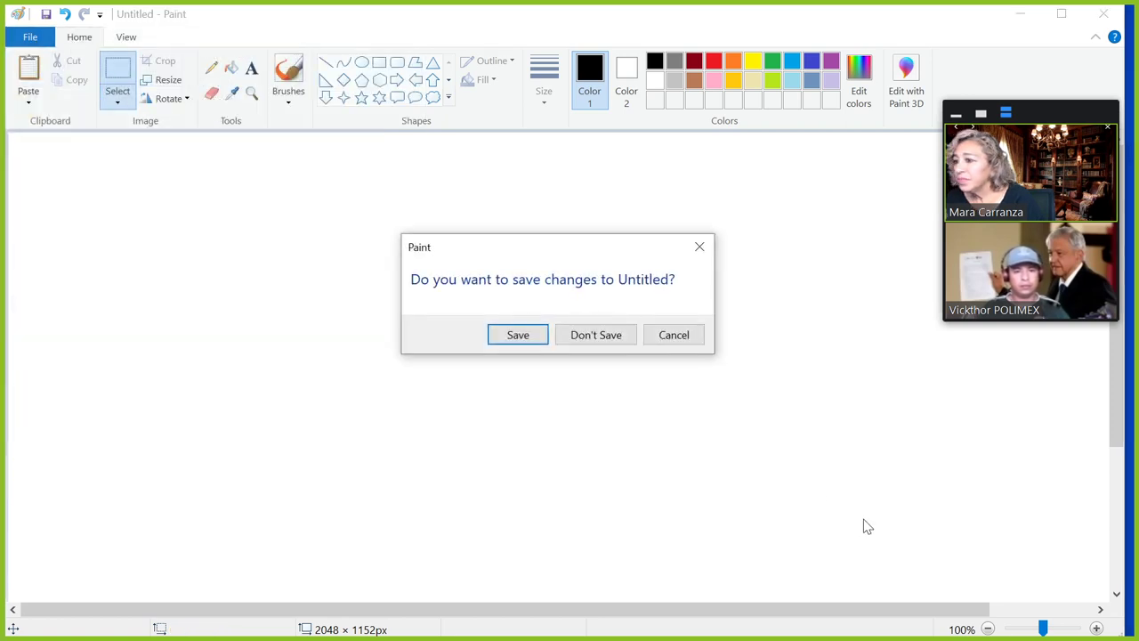
pyautogui.click(596, 335)
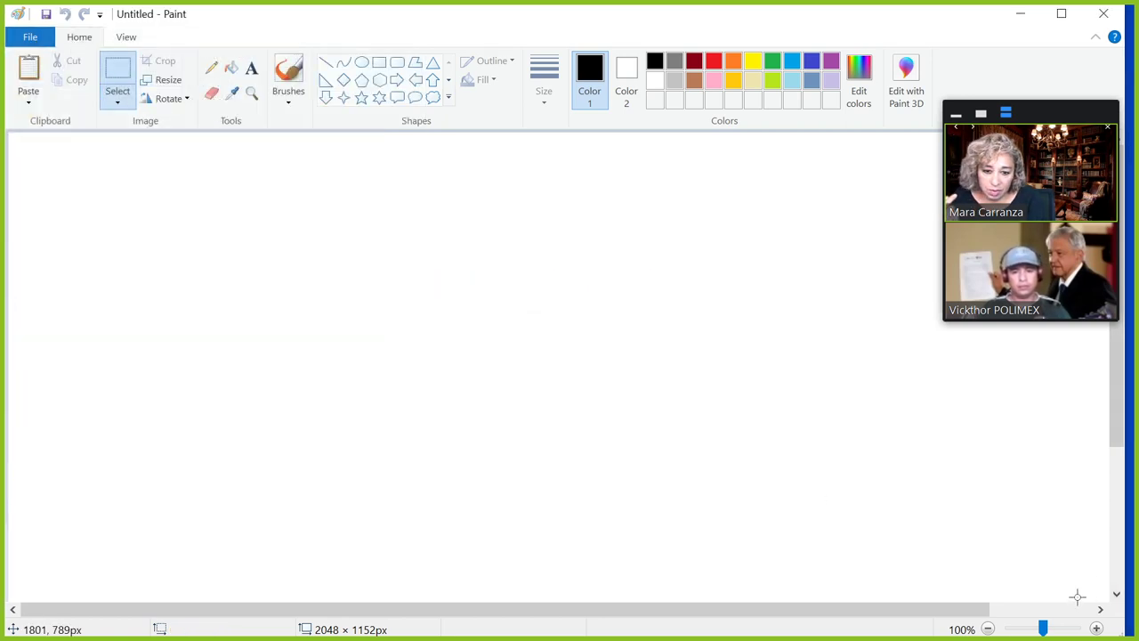
# - Resize the canvas by pixels to 1280 × 720 with aspect ratio kept
pyautogui.click(156, 84)
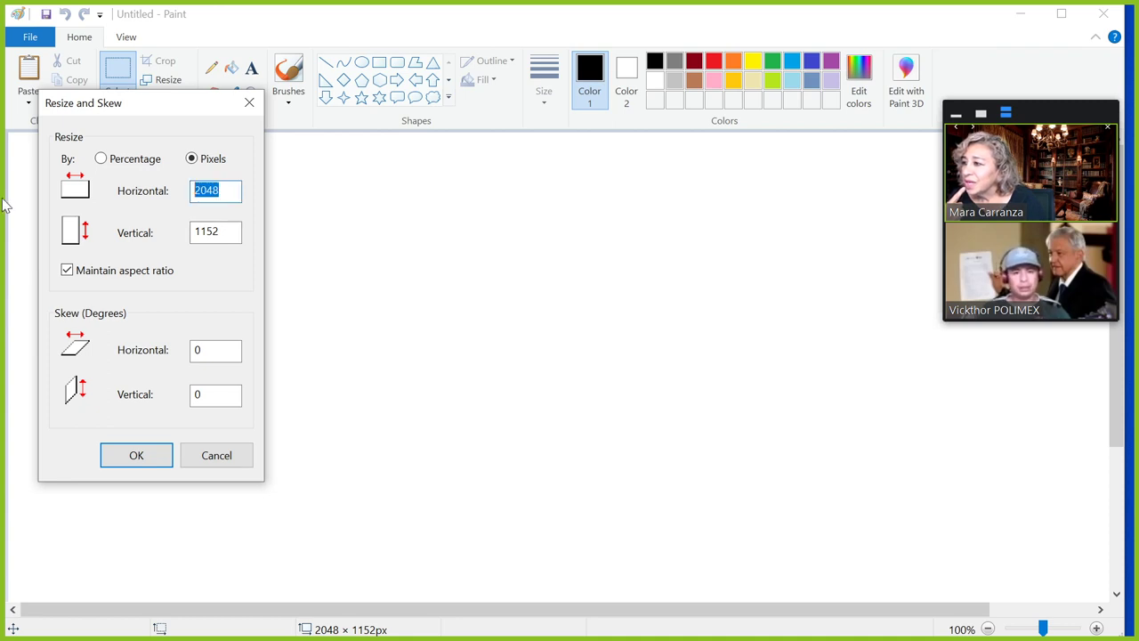
pyautogui.write('12')
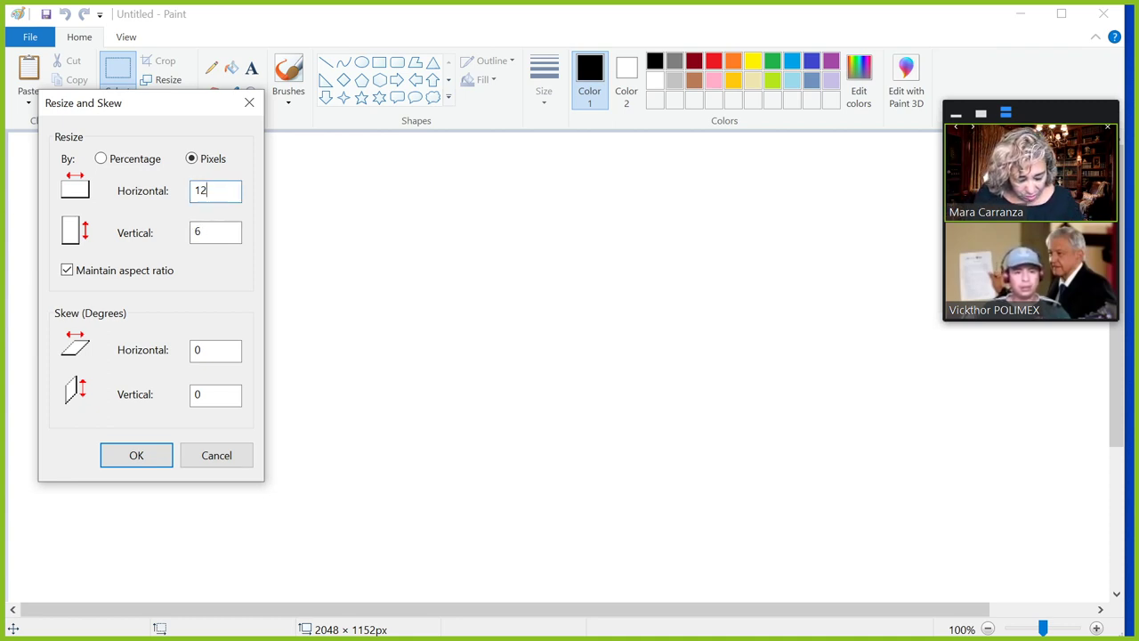
pyautogui.write('80')
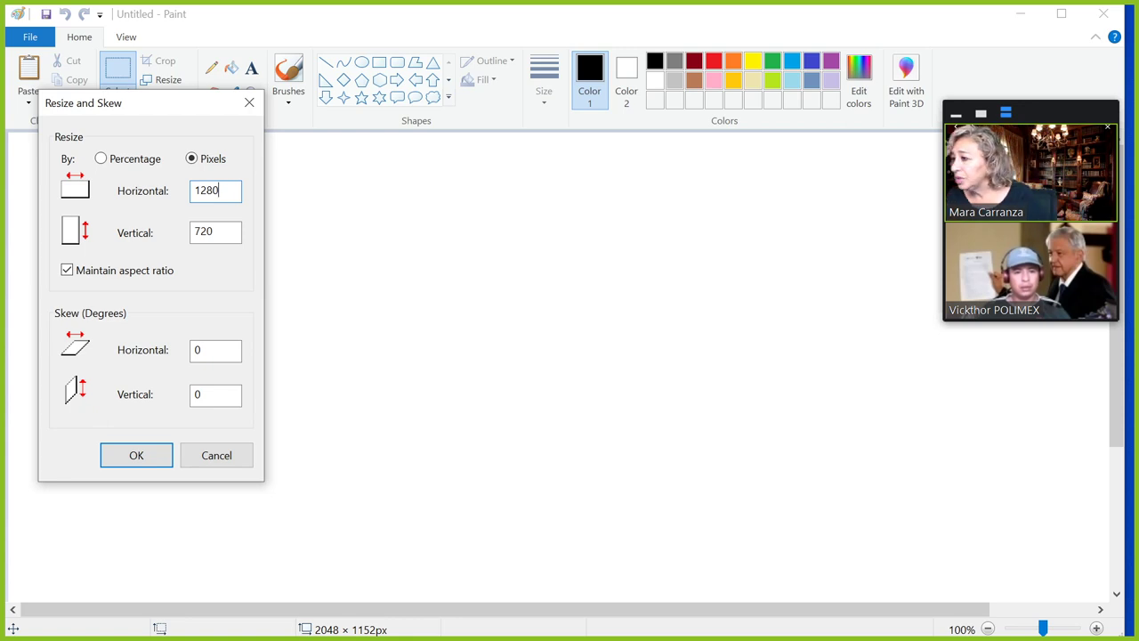
pyautogui.click(160, 458)
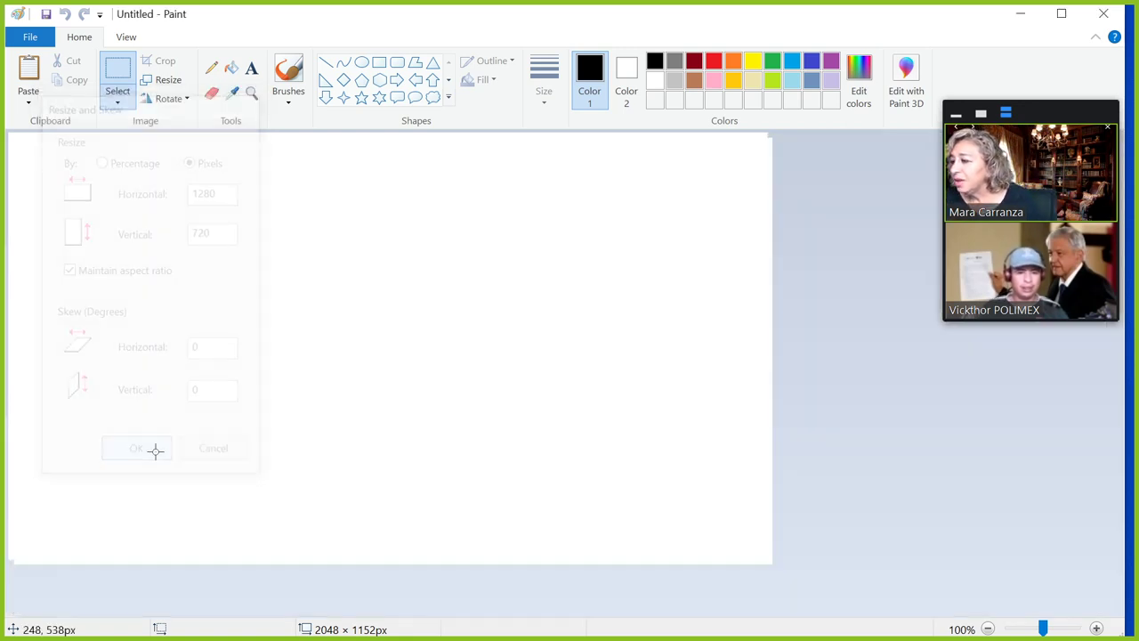
# - Paste the channel-list image, enlarge it to about 932×555, then undo that paste
pyautogui.rightClick(140, 202)
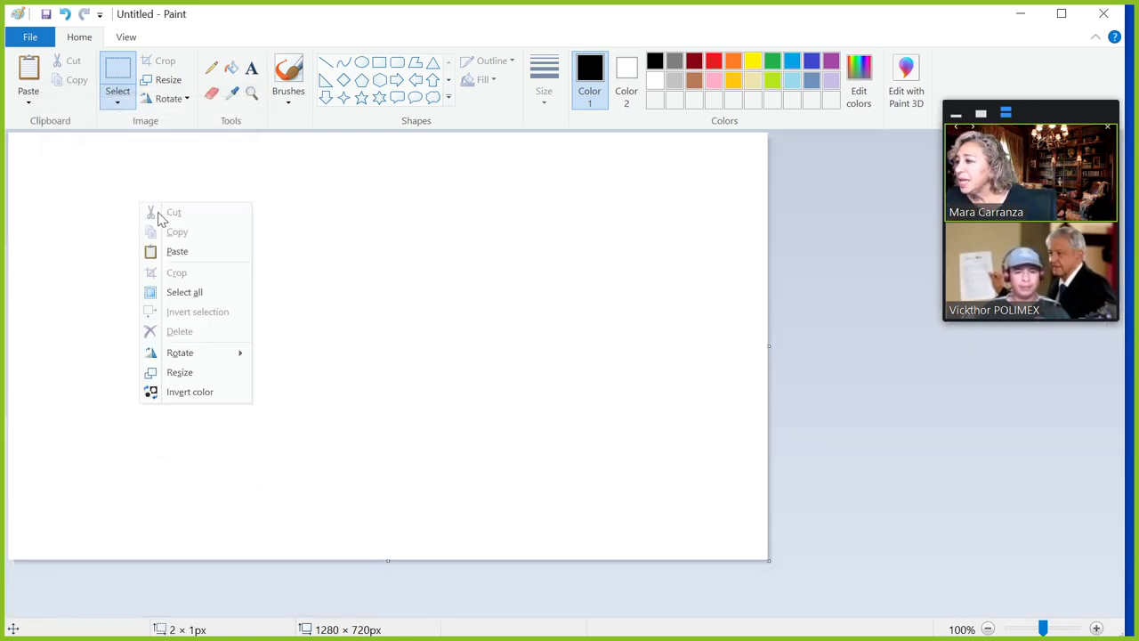
pyautogui.click(199, 252)
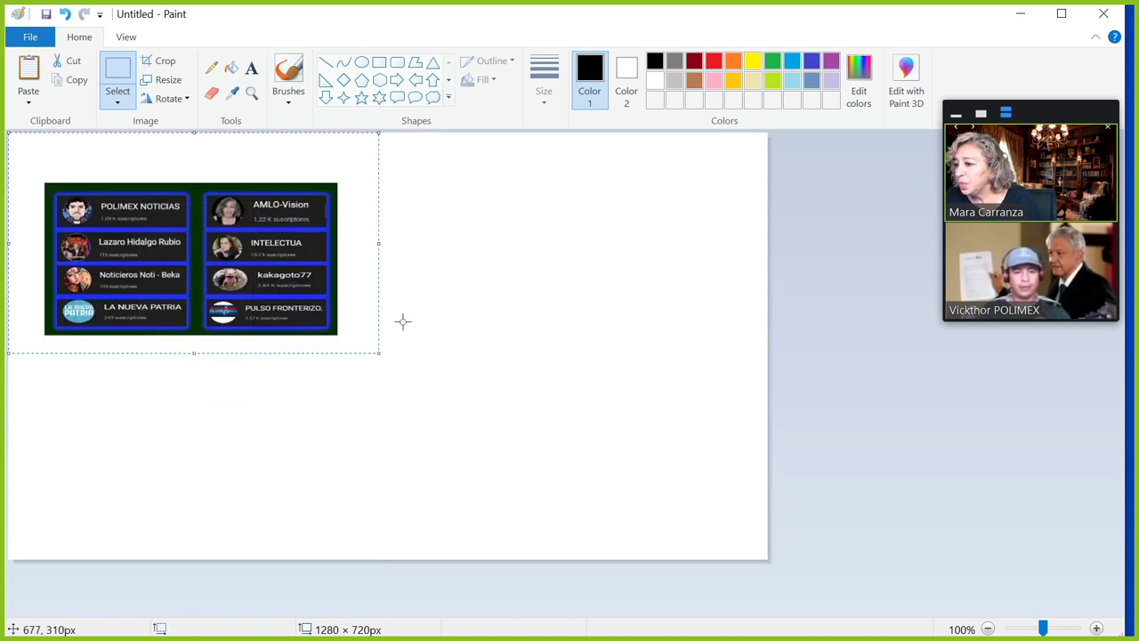
pyautogui.moveTo(379, 351); pyautogui.dragTo(562, 461)
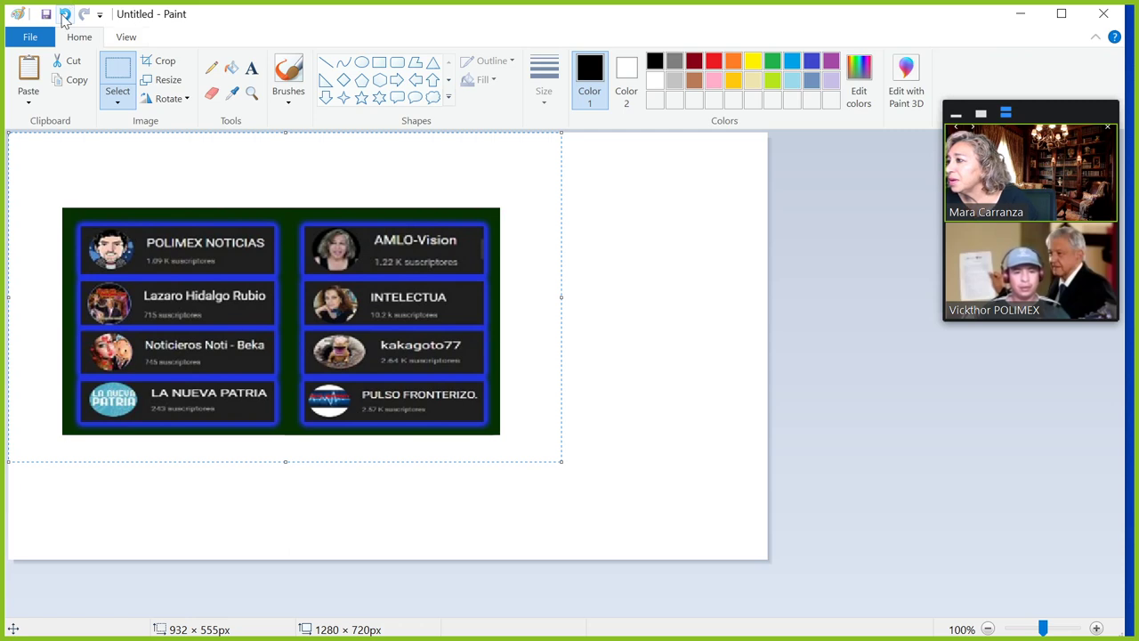
pyautogui.click(65, 14)
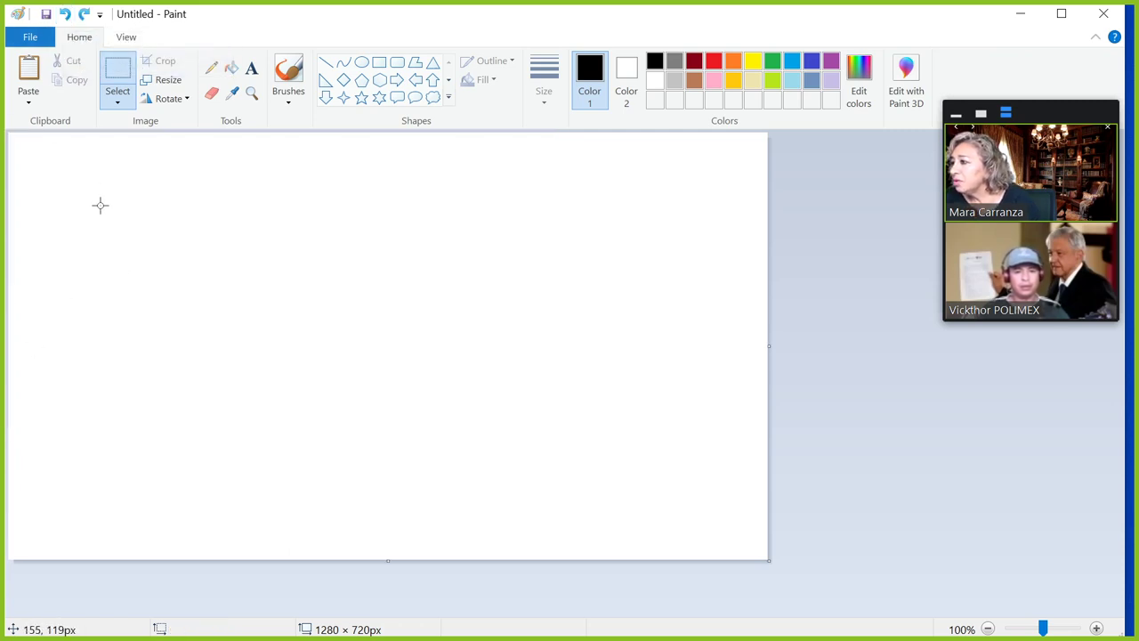
# - Paste the channel-list image at original size near the canvas top-left and deselect it
pyautogui.rightClick(174, 273)
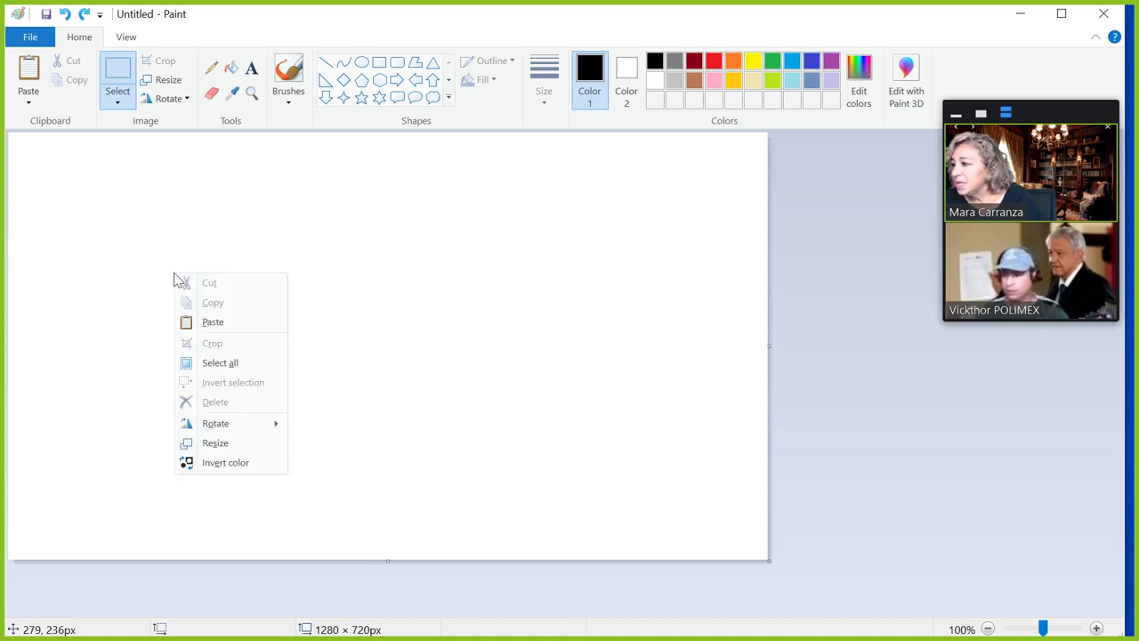
pyautogui.click(66, 201)
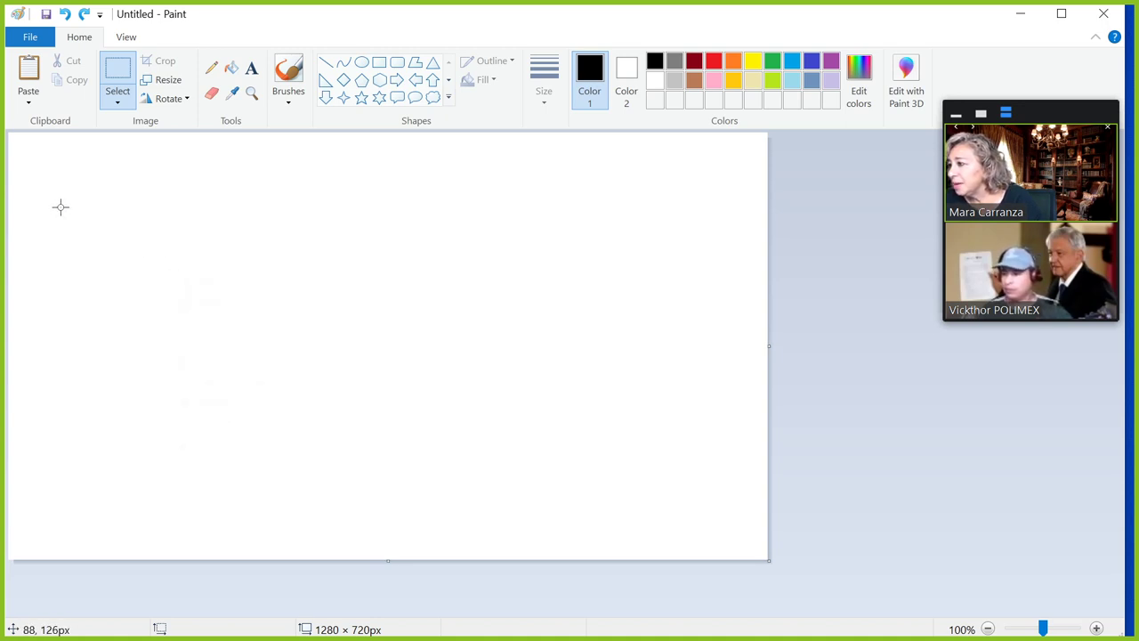
pyautogui.rightClick(60, 207)
pyautogui.click(110, 258)
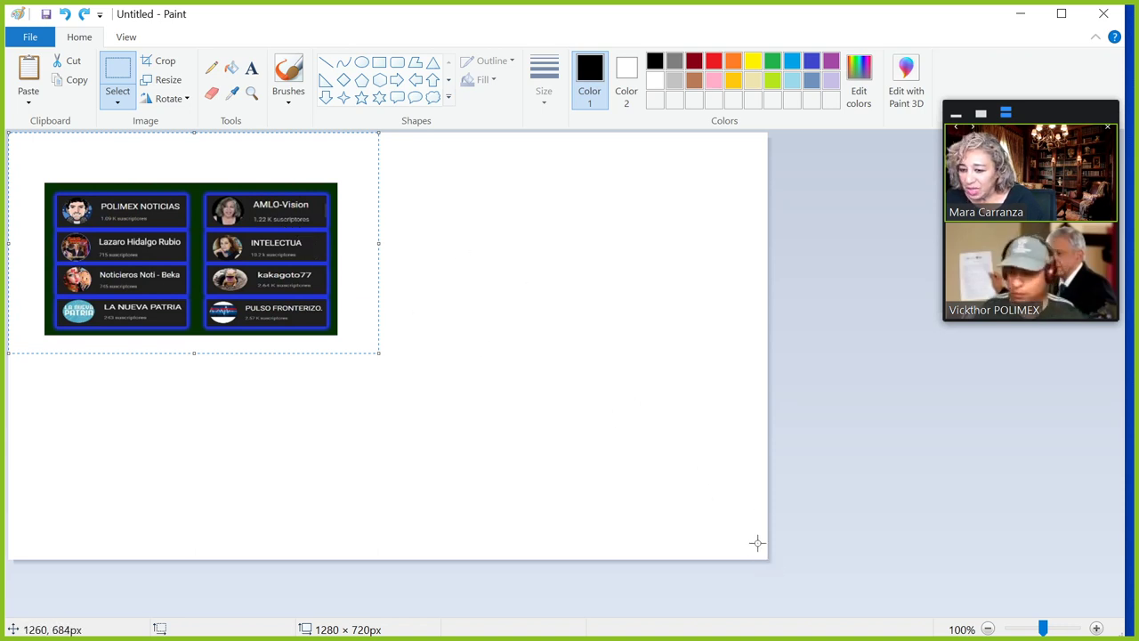
pyautogui.click(771, 561)
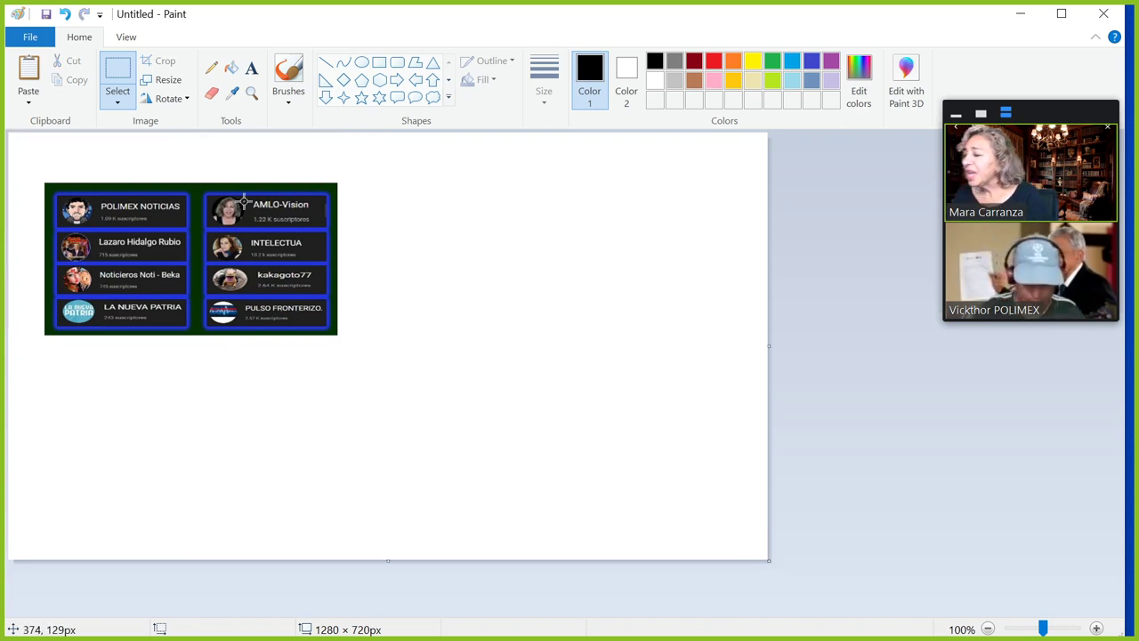
# - Type the title 'YTU CON AMLO' in a text box above the channel-list image
pyautogui.click(251, 68)
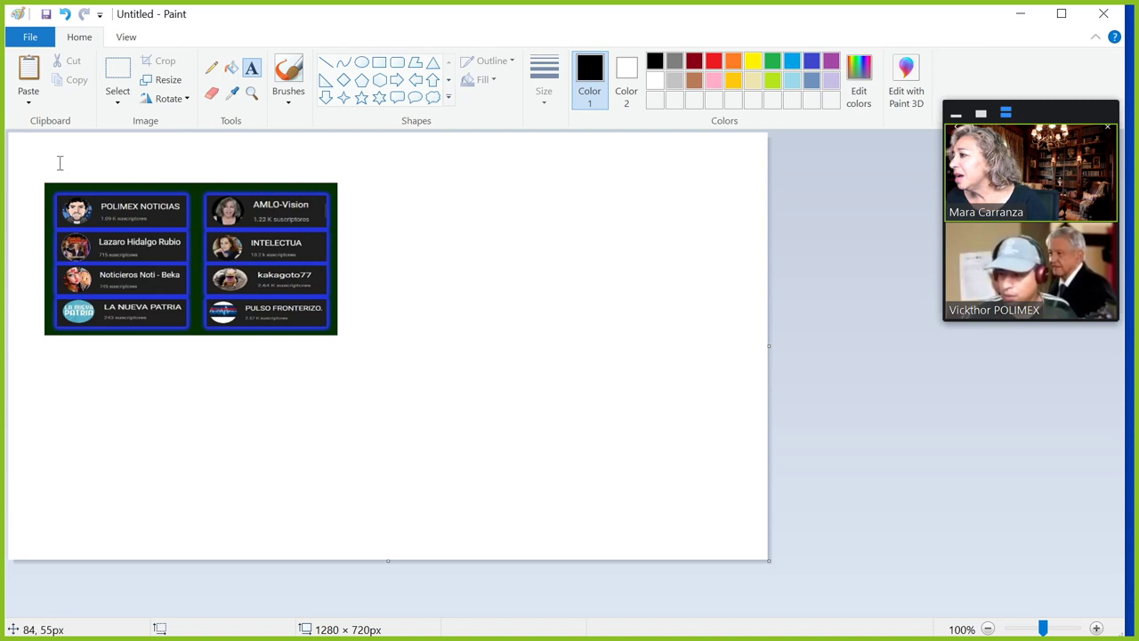
pyautogui.click(59, 154)
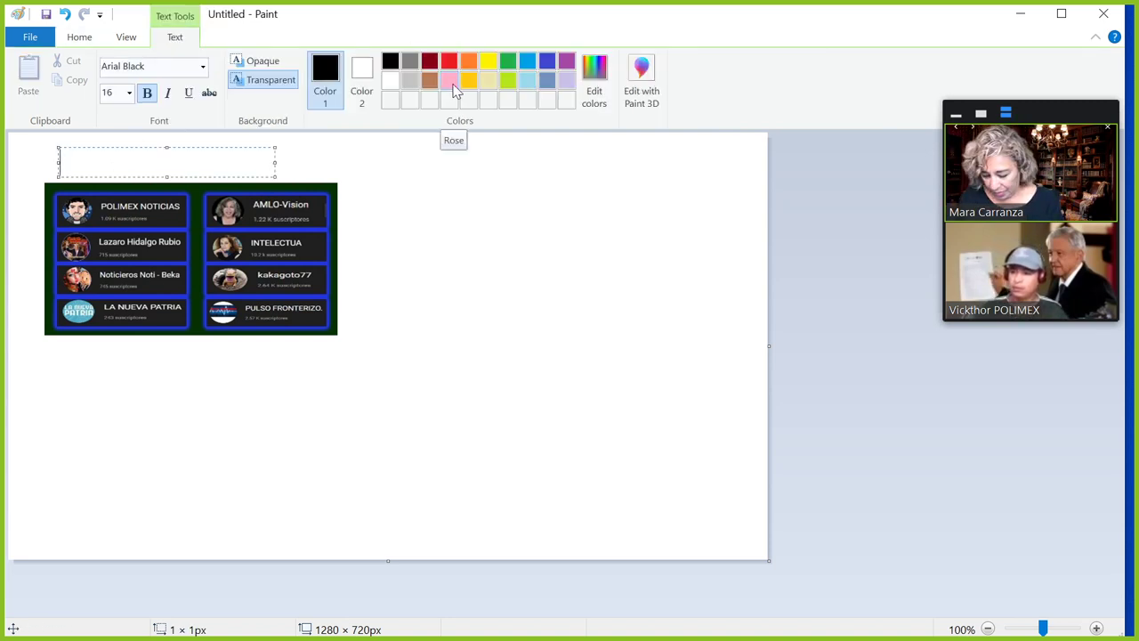
pyautogui.write('y')
pyautogui.press('BackSpace')
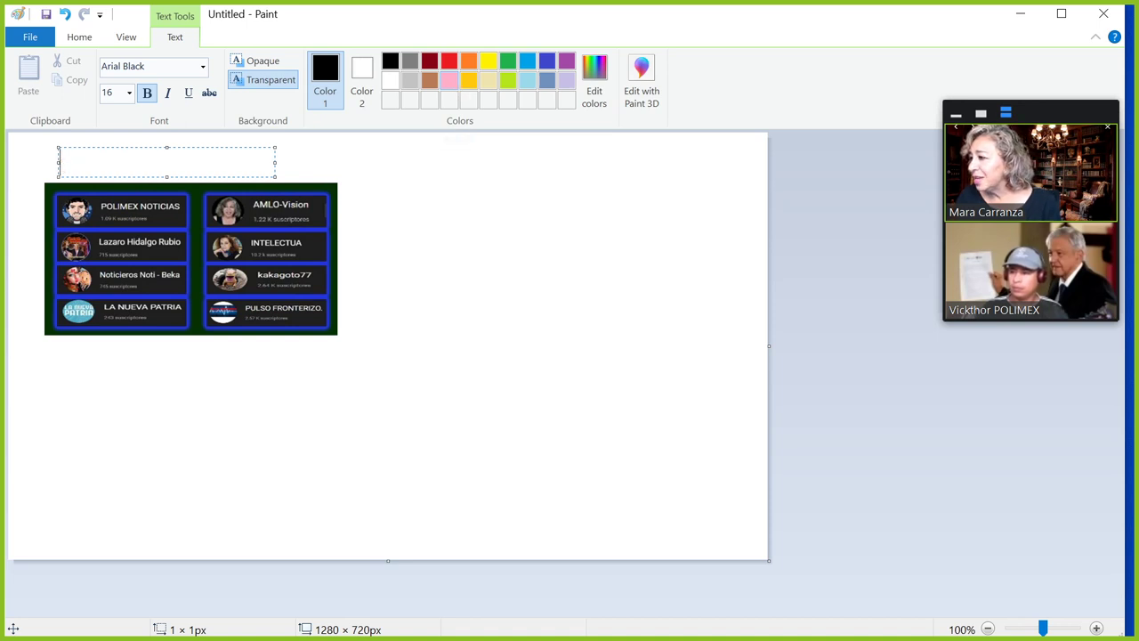
pyautogui.write('YTU')
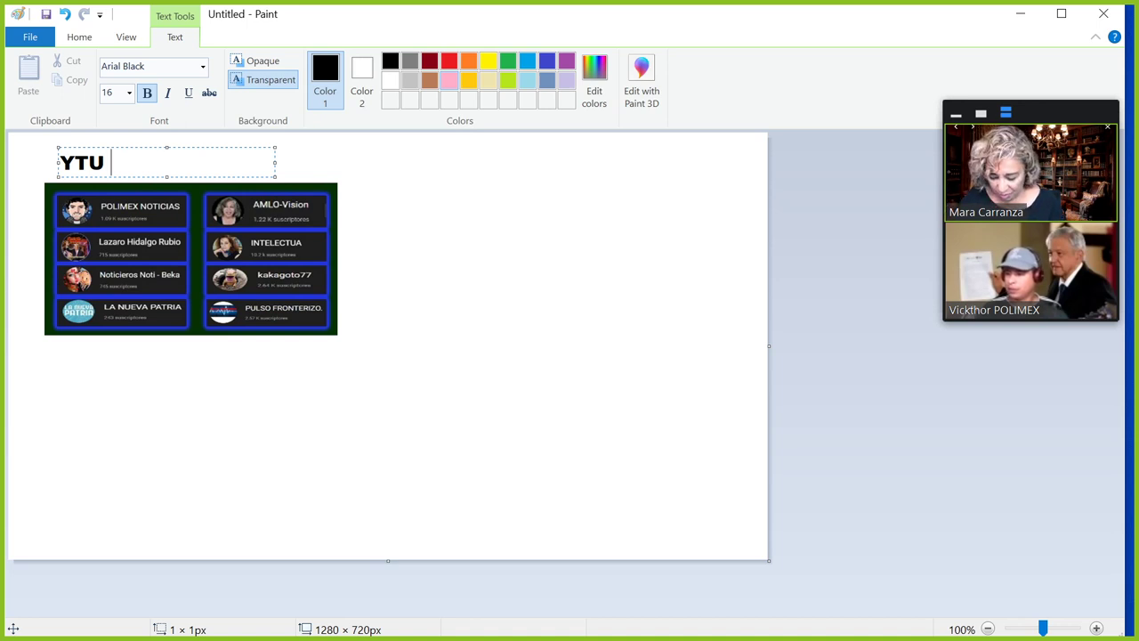
pyautogui.write('CON ')
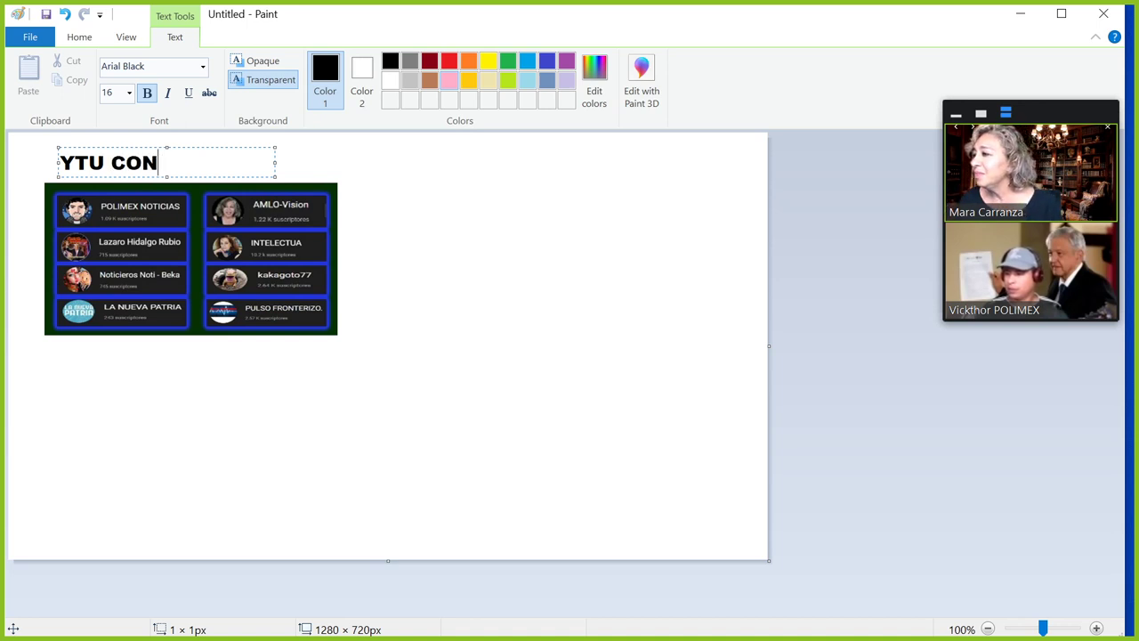
pyautogui.write('AMO')
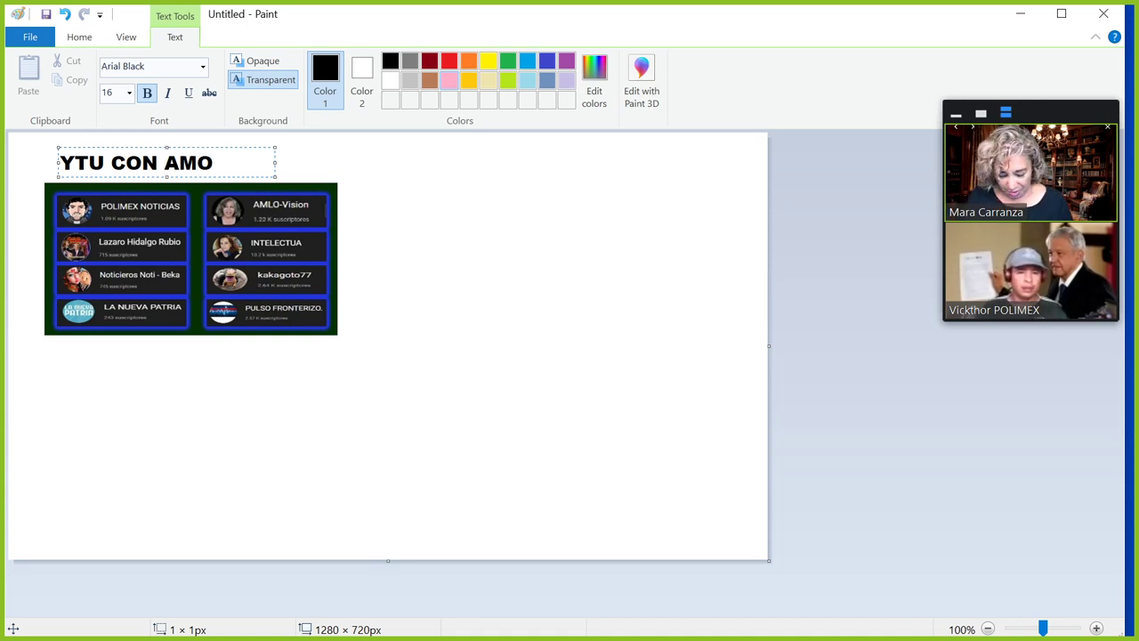
pyautogui.write('LO')
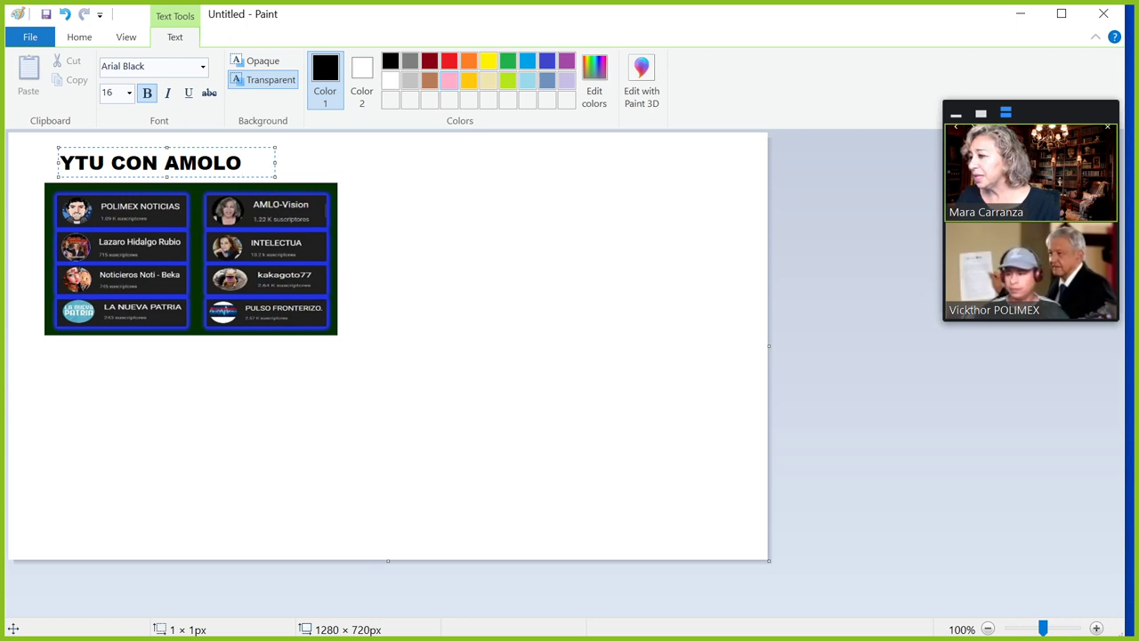
pyautogui.press('BackSpace')
pyautogui.press('BackSpace')
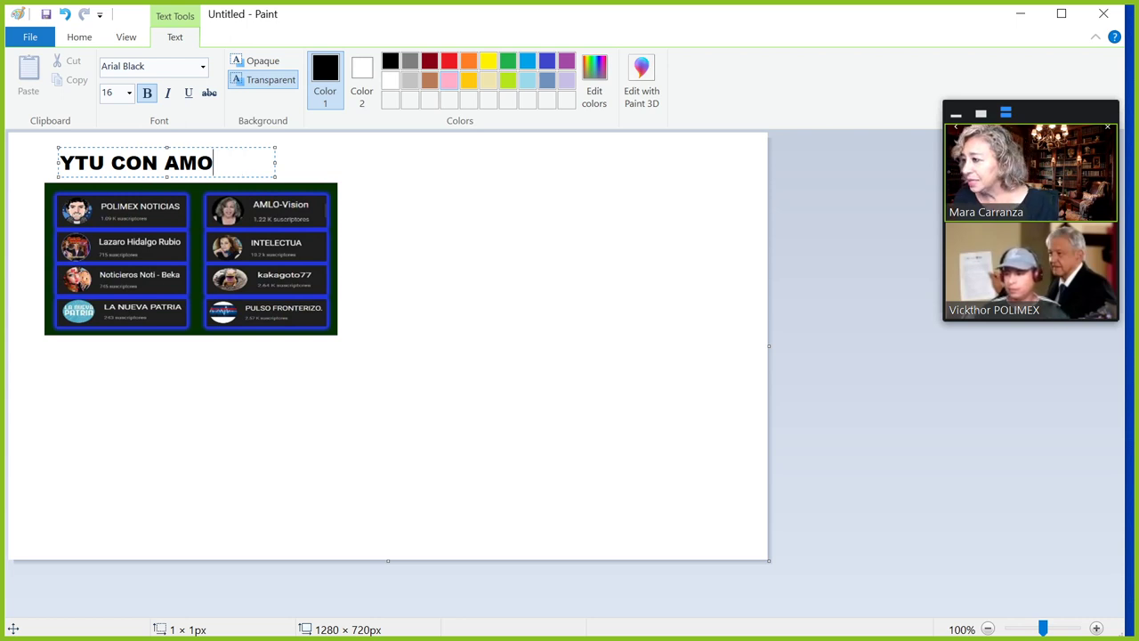
pyautogui.press('BackSpace')
pyautogui.write('LO')
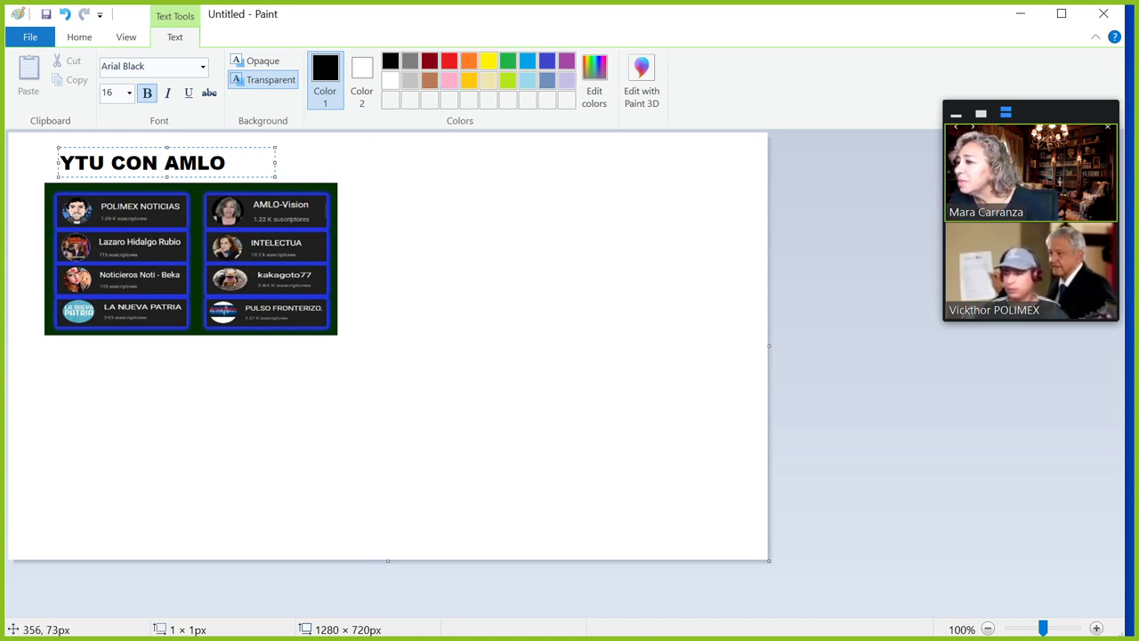
# - Set the title to size 22, fit it on one line, shift it right, and commit it
pyautogui.hotkey('ctrl', 'a')
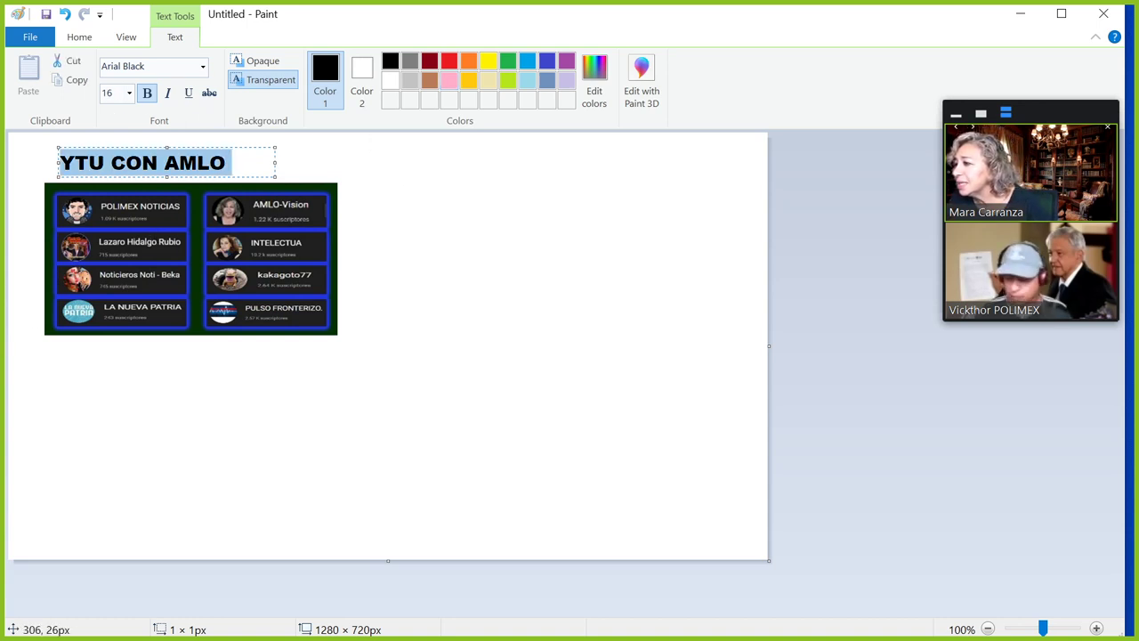
pyautogui.click(129, 93)
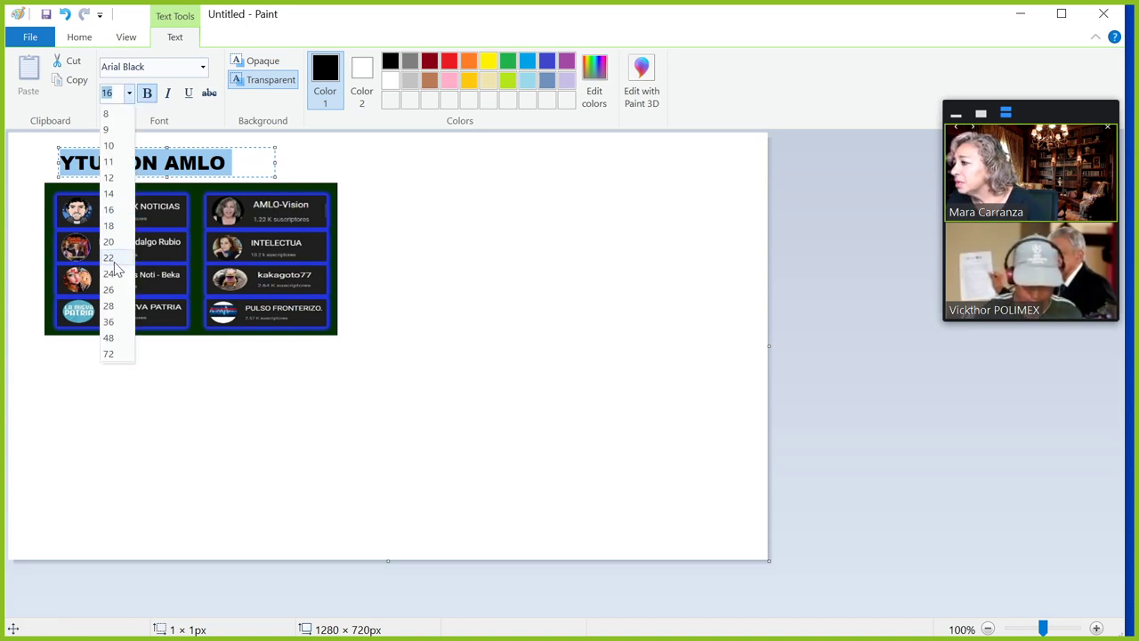
pyautogui.click(108, 258)
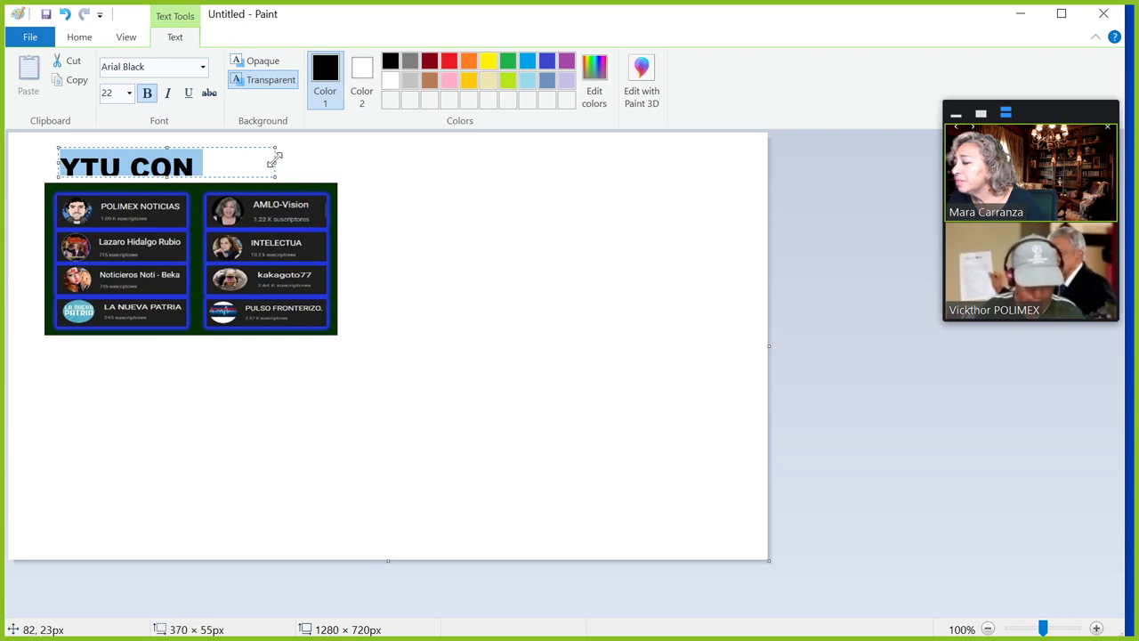
pyautogui.moveTo(274, 162); pyautogui.dragTo(354, 148)
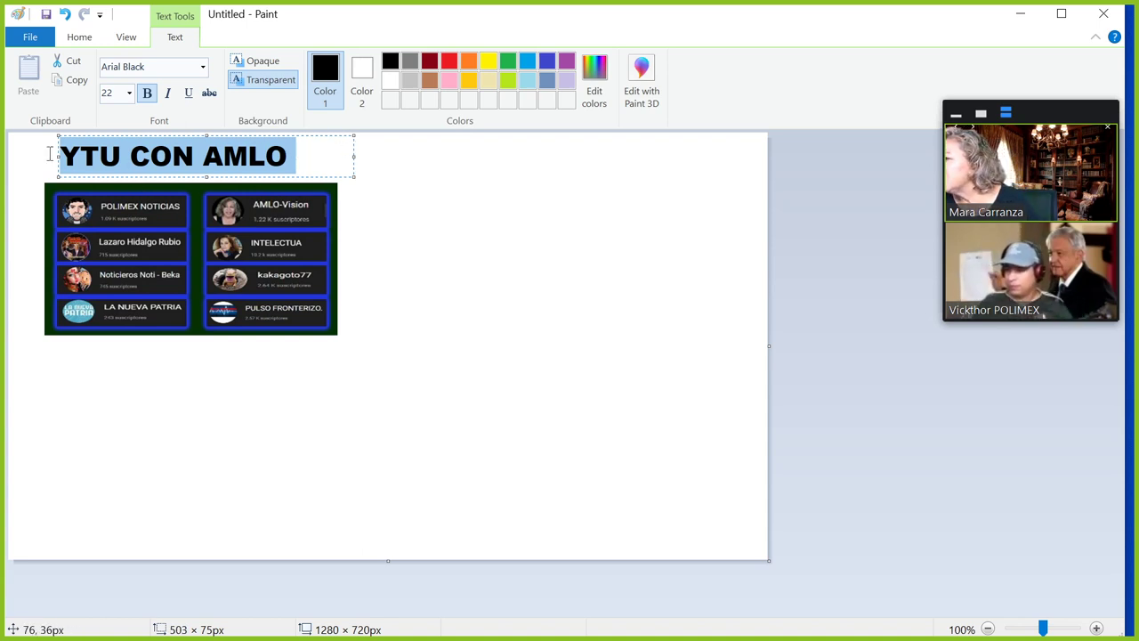
pyautogui.moveTo(352, 160); pyautogui.dragTo(302, 154)
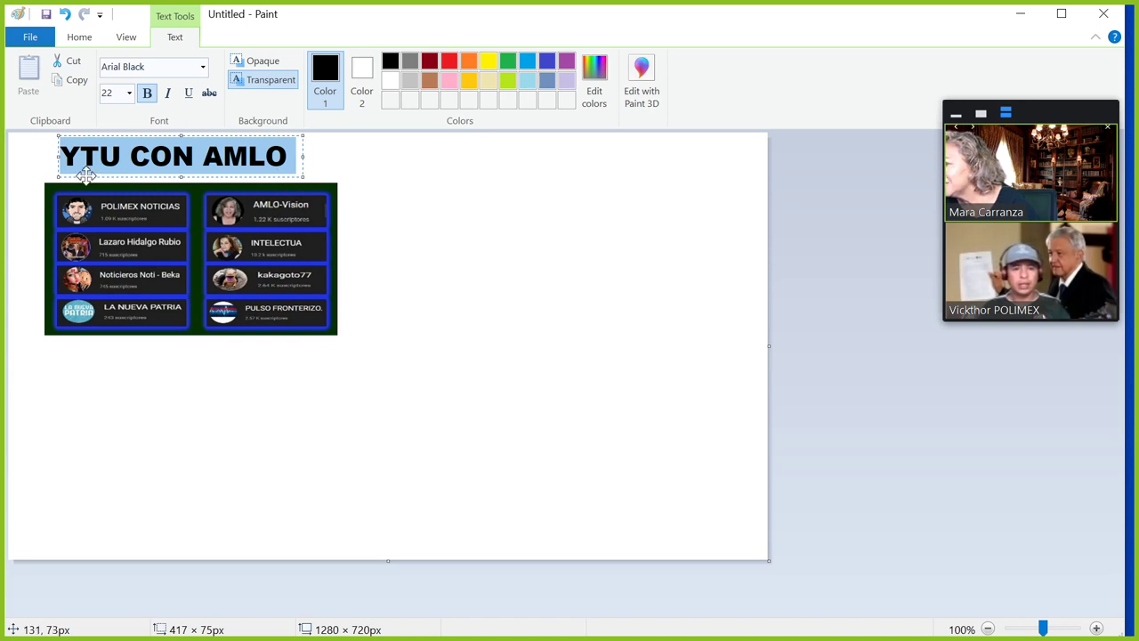
pyautogui.moveTo(76, 175)
pyautogui.mouseDown()
pyautogui.moveTo(117, 161)
pyautogui.moveTo(102, 160)
pyautogui.mouseUp()
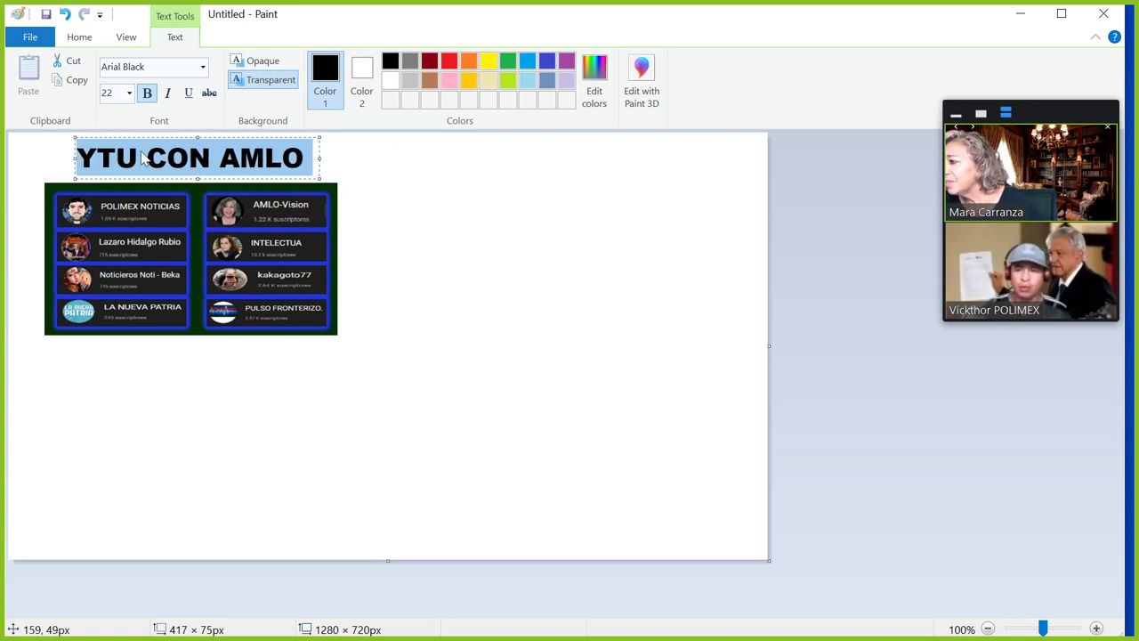
pyautogui.click(387, 347)
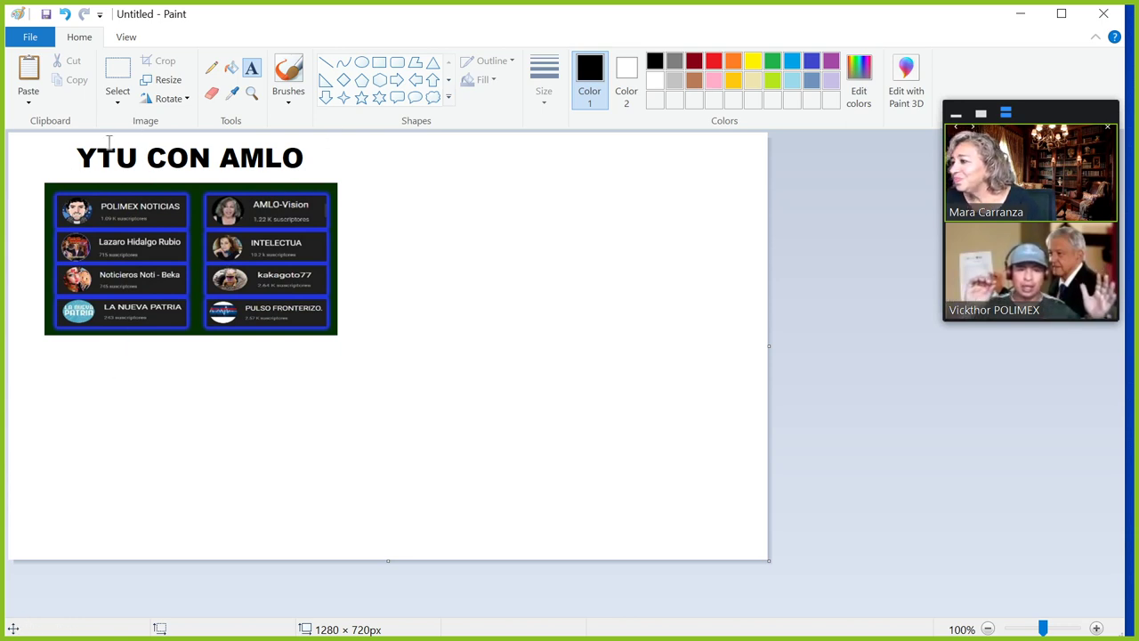
# - Draw a first rectangular selection around the title and channel grid, then discard it
pyautogui.click(131, 74)
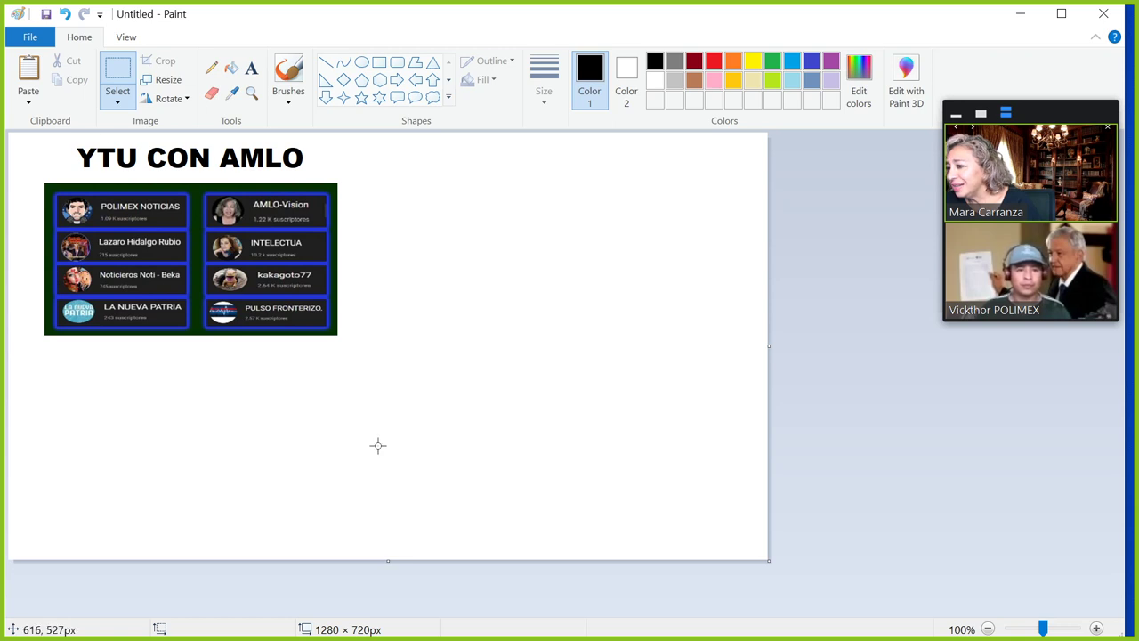
pyautogui.click(126, 100)
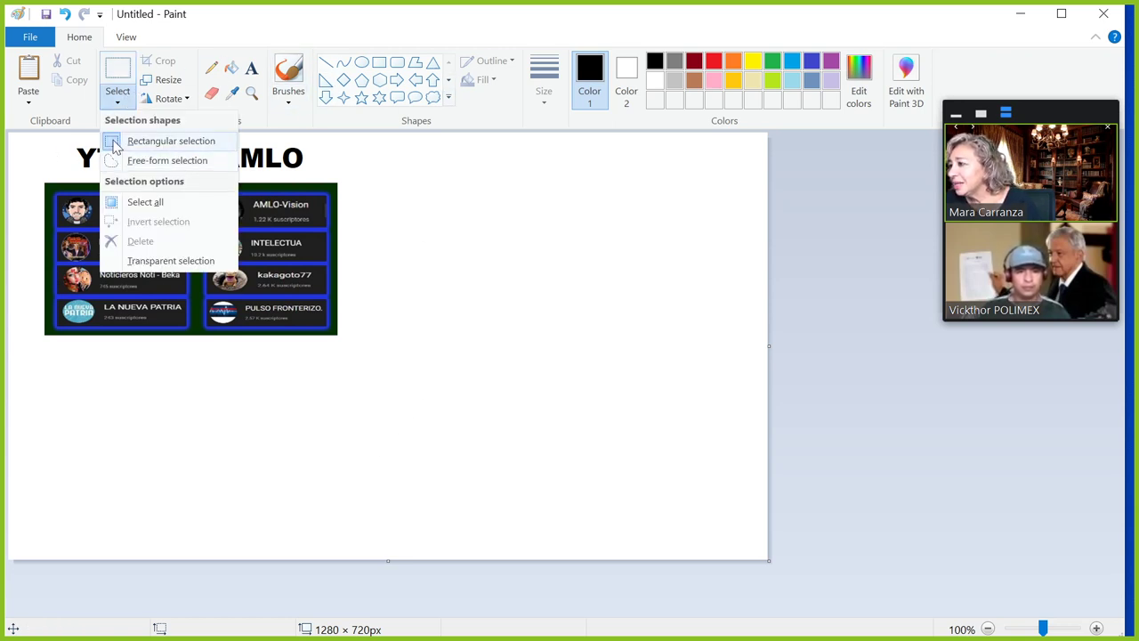
pyautogui.click(152, 141)
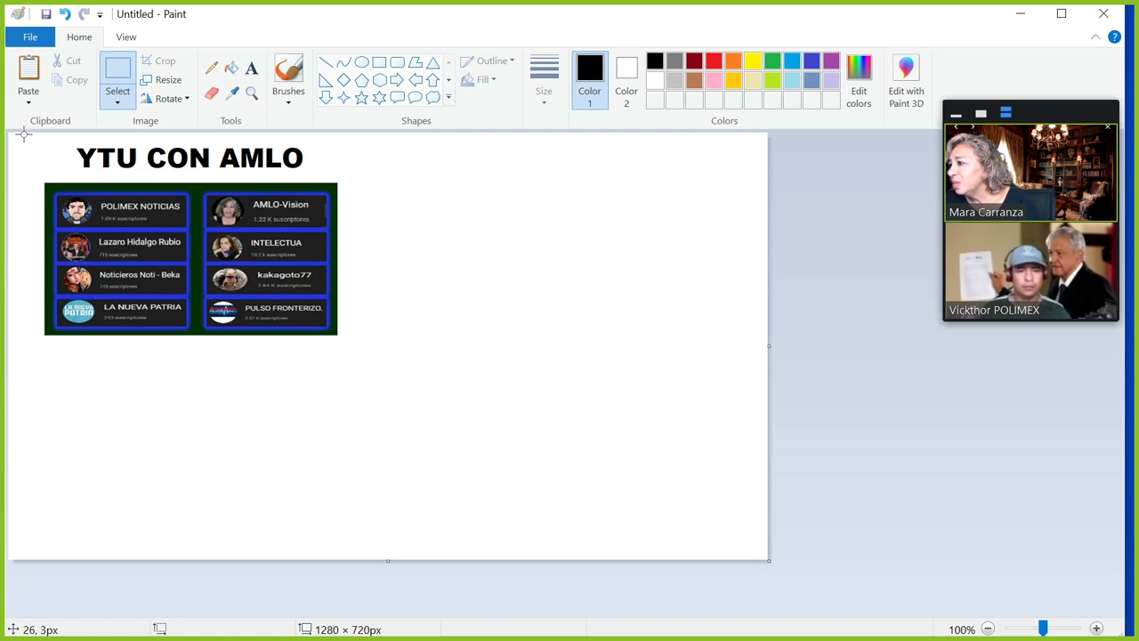
pyautogui.moveTo(23, 135)
pyautogui.mouseDown()
pyautogui.moveTo(46, 340)
pyautogui.moveTo(137, 363)
pyautogui.moveTo(300, 370)
pyautogui.moveTo(368, 357)
pyautogui.moveTo(362, 344)
pyautogui.mouseUp()
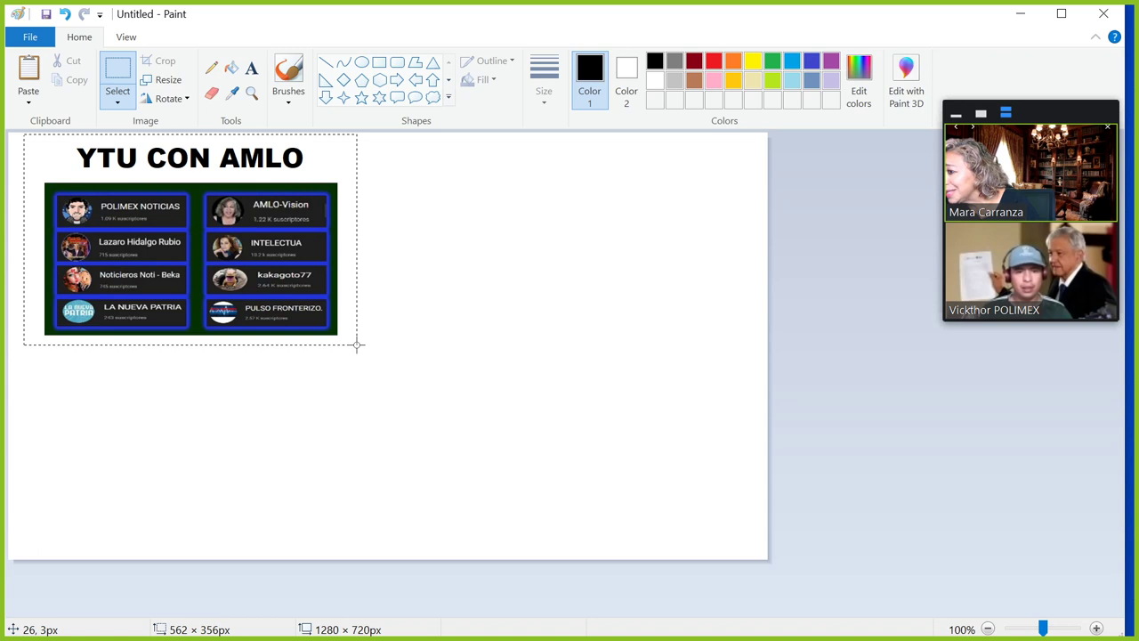
pyautogui.moveTo(357, 345)
pyautogui.mouseDown()
pyautogui.moveTo(386, 355)
pyautogui.moveTo(374, 350)
pyautogui.mouseUp()
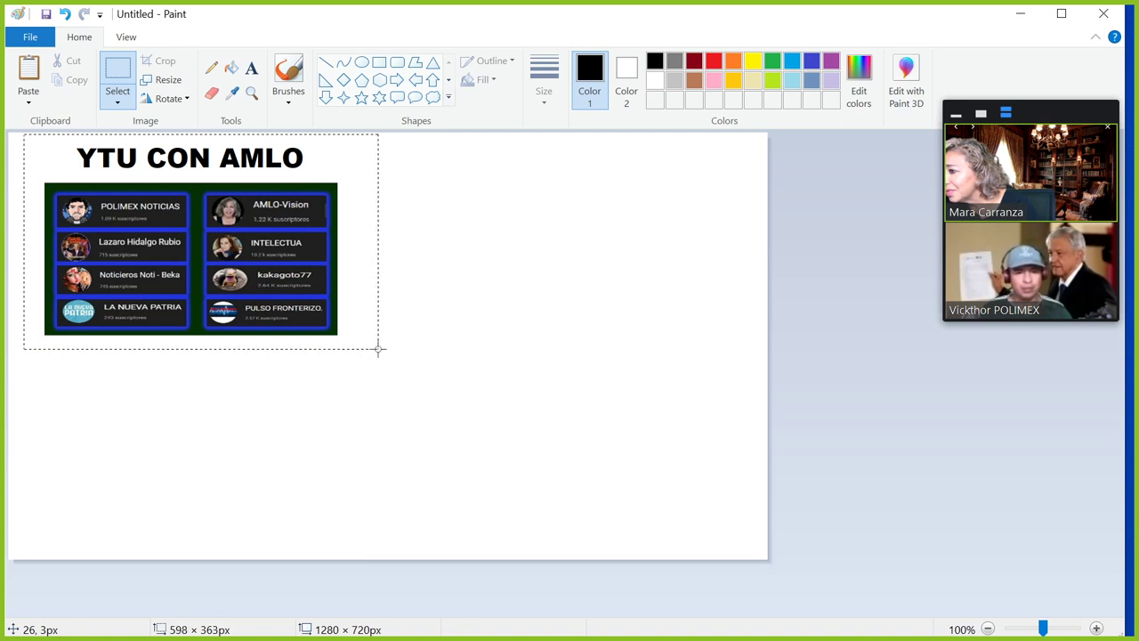
pyautogui.moveTo(378, 349); pyautogui.dragTo(379, 349)
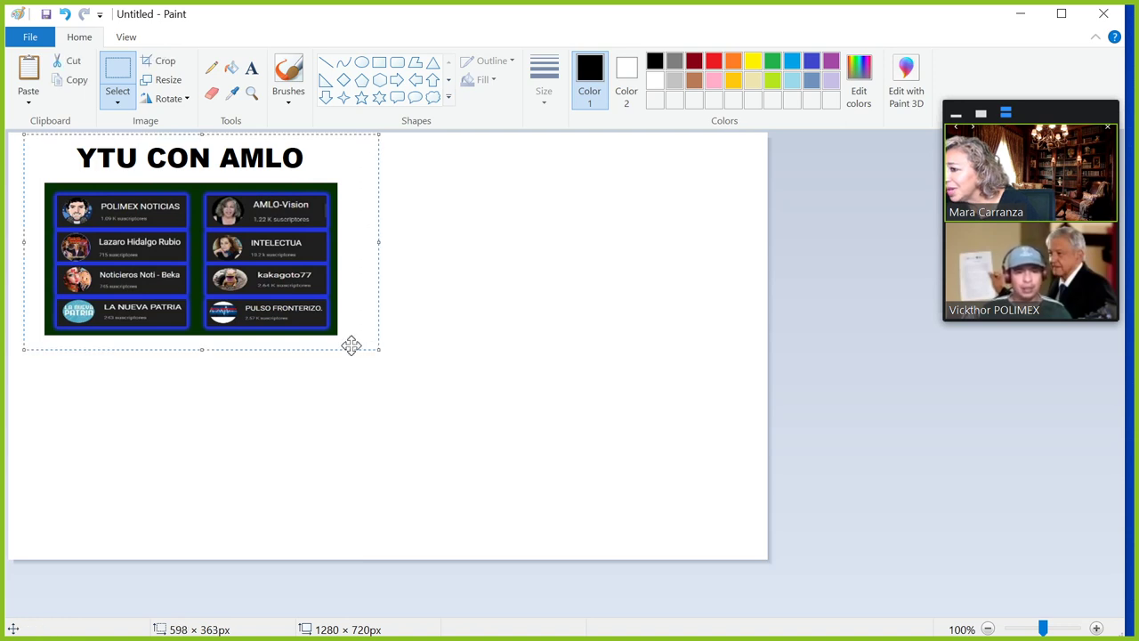
pyautogui.click(128, 71)
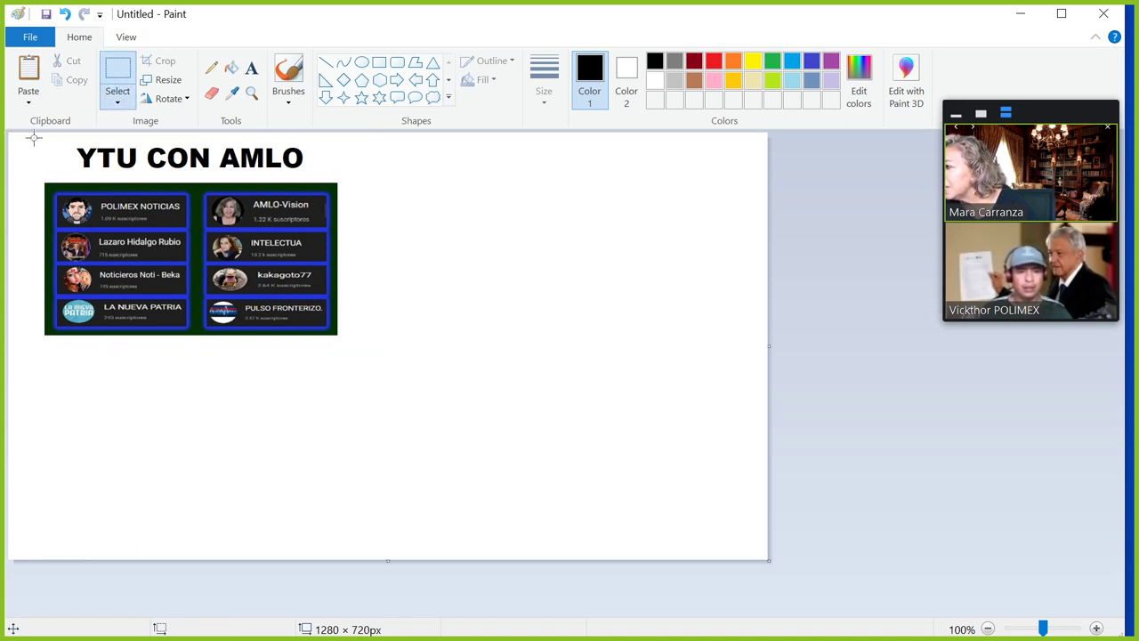
# - Redraw a rectangular selection from the canvas top-left enclosing the title and channel grid
pyautogui.moveTo(17, 137); pyautogui.dragTo(239, 360)
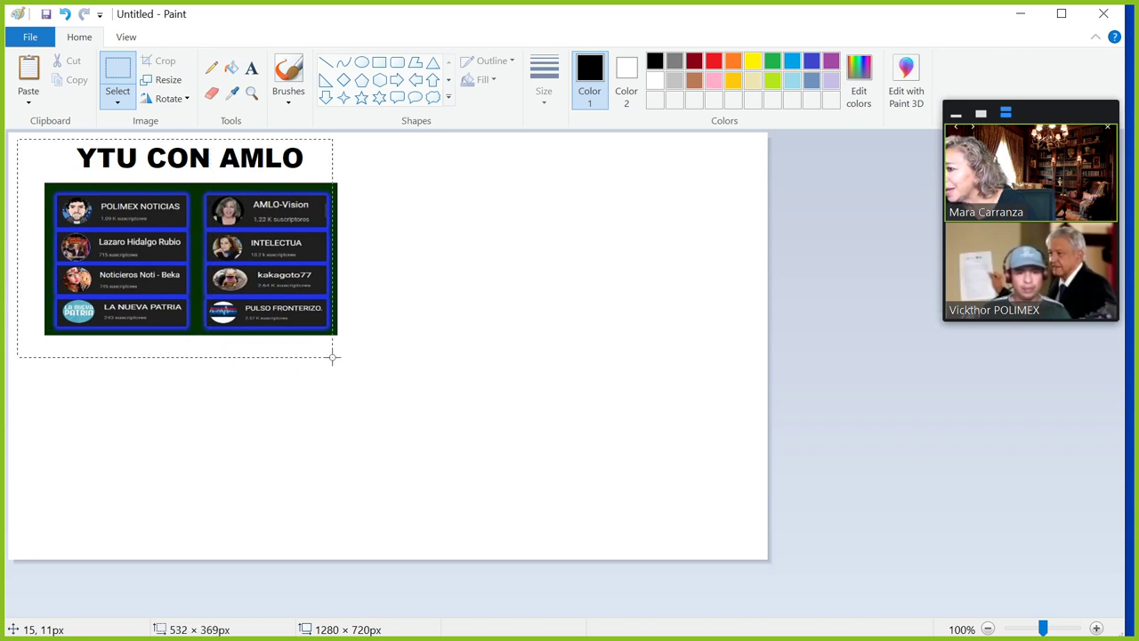
pyautogui.moveTo(240, 360); pyautogui.dragTo(369, 358)
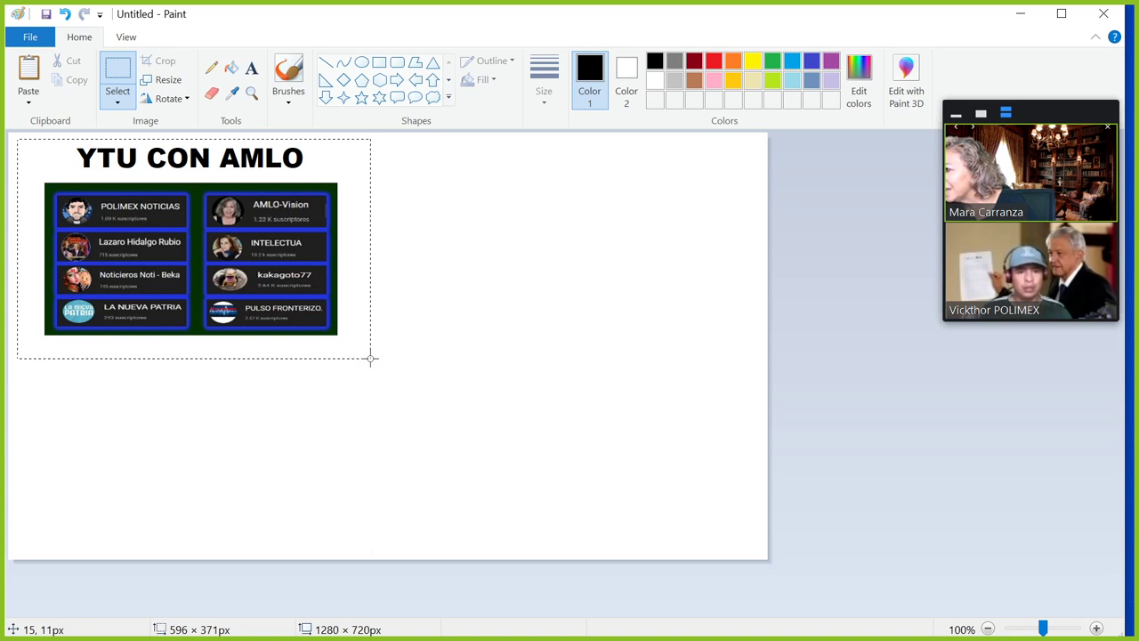
pyautogui.moveTo(371, 354); pyautogui.dragTo(368, 347)
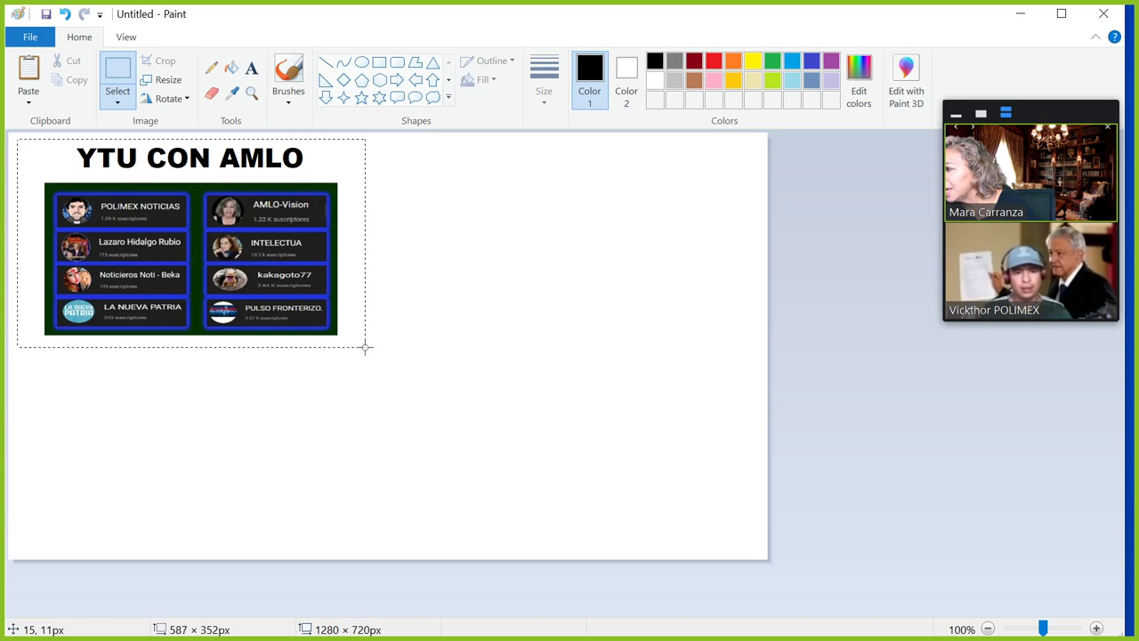
pyautogui.moveTo(363, 347); pyautogui.dragTo(363, 347)
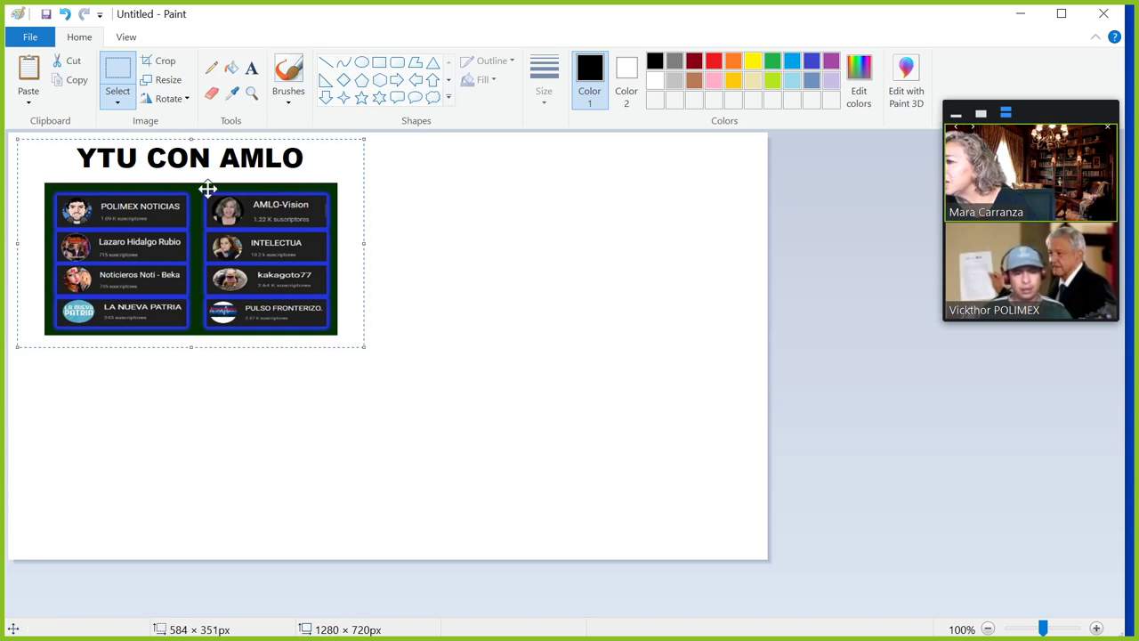
# - Resize the pasted channel-grid image to 1280 × 720 pixels, with aspect ratio unlocked
pyautogui.click(167, 79)
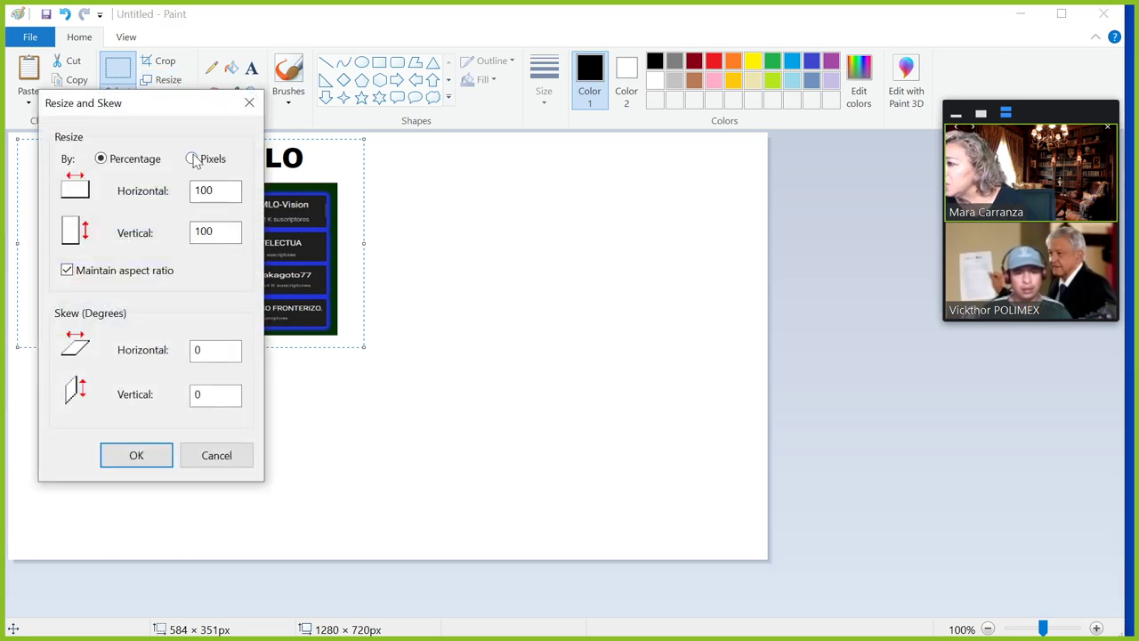
pyautogui.click(192, 160)
pyautogui.doubleClick(204, 191)
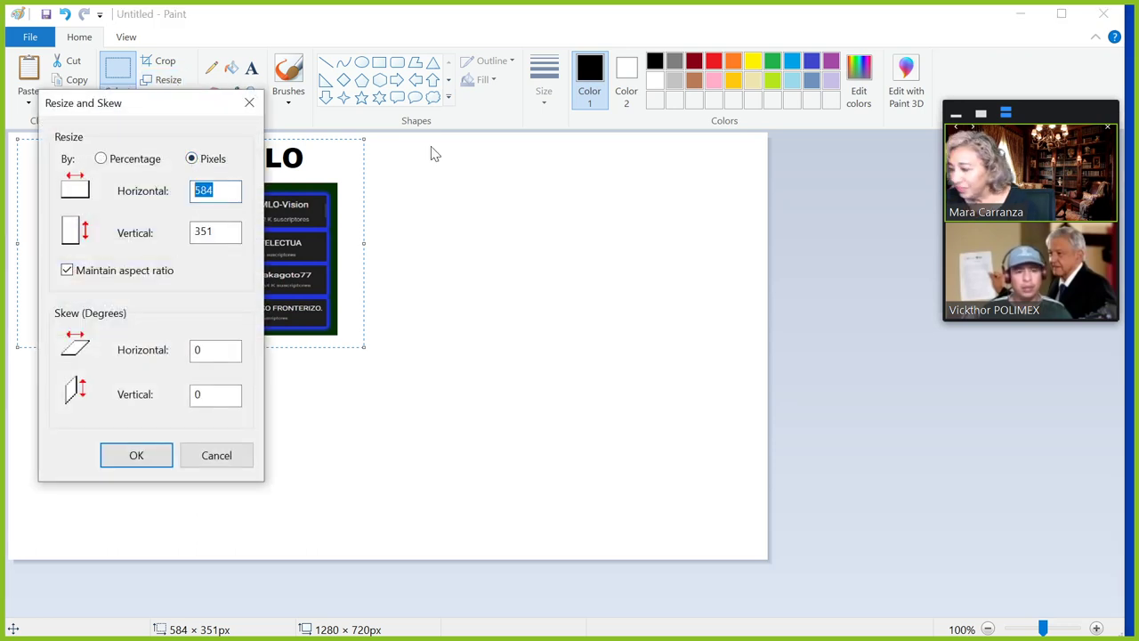
pyautogui.write('1')
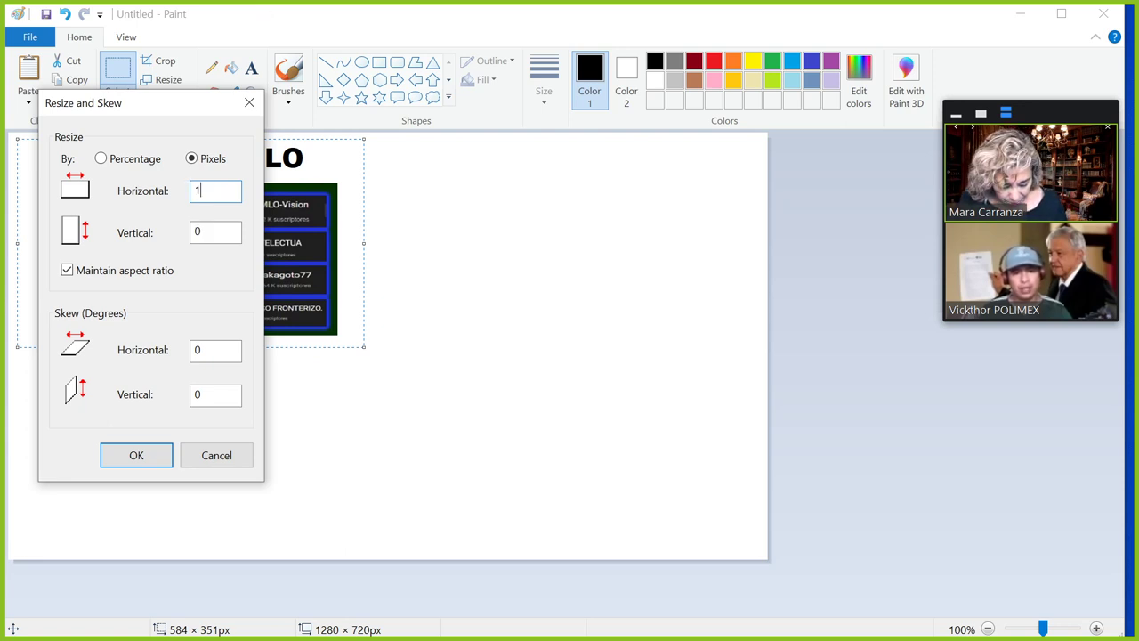
pyautogui.write('280')
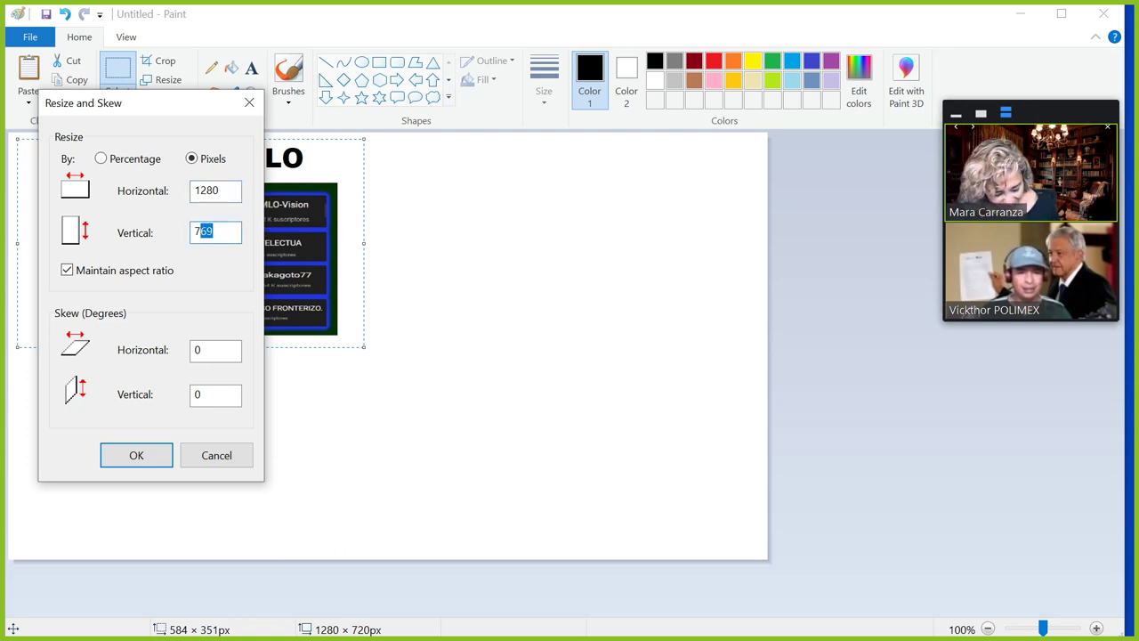
pyautogui.write('720')
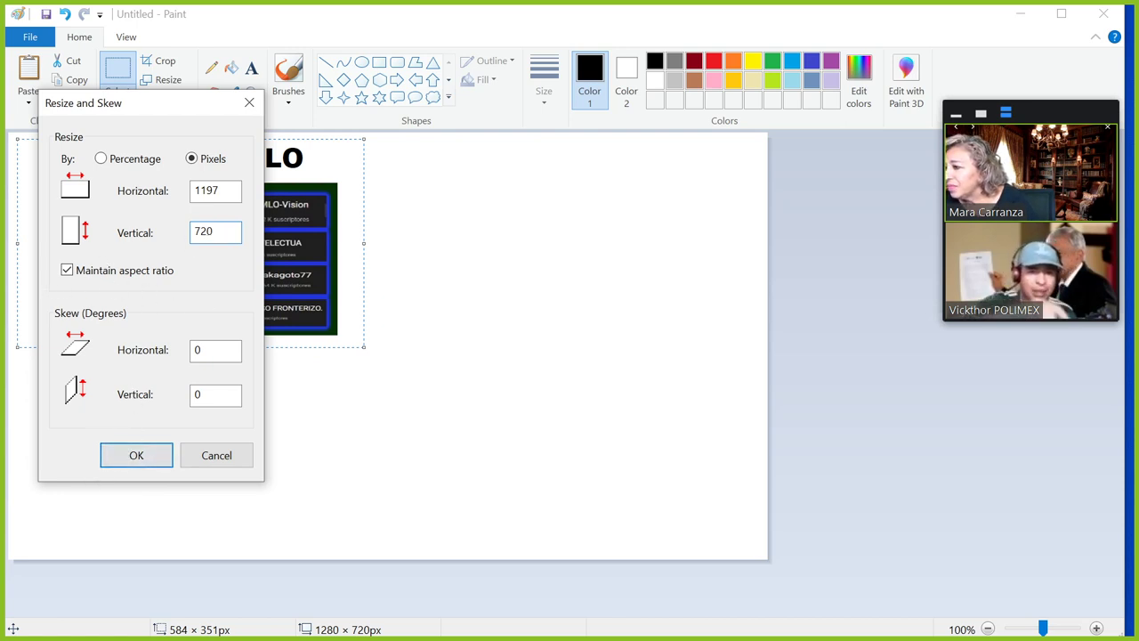
pyautogui.click(66, 270)
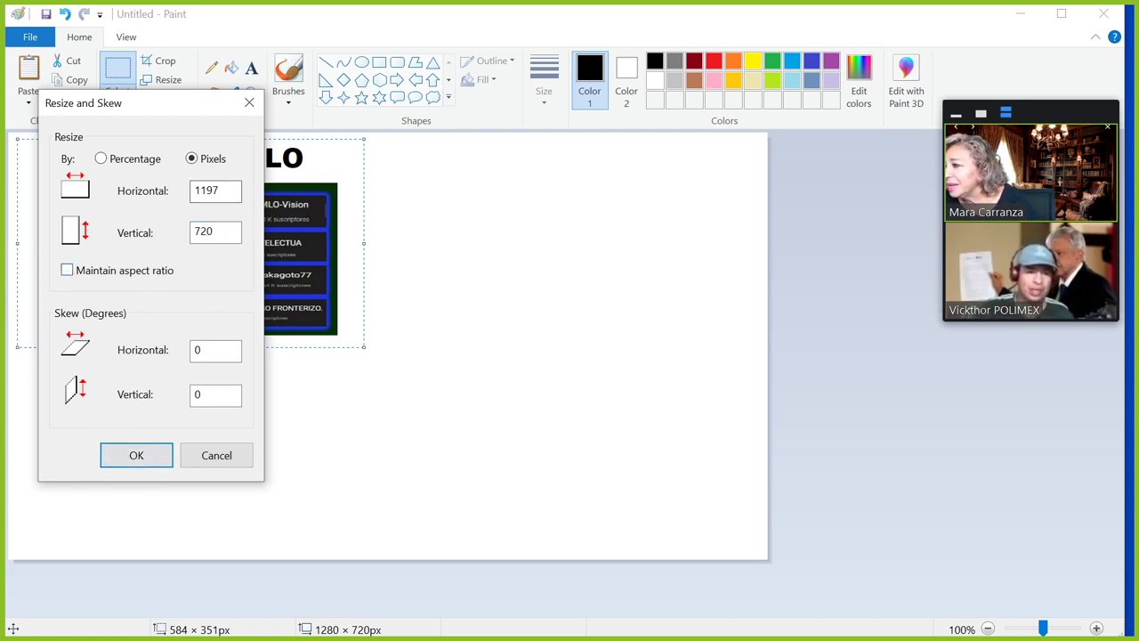
pyautogui.doubleClick(206, 190)
pyautogui.write('1280')
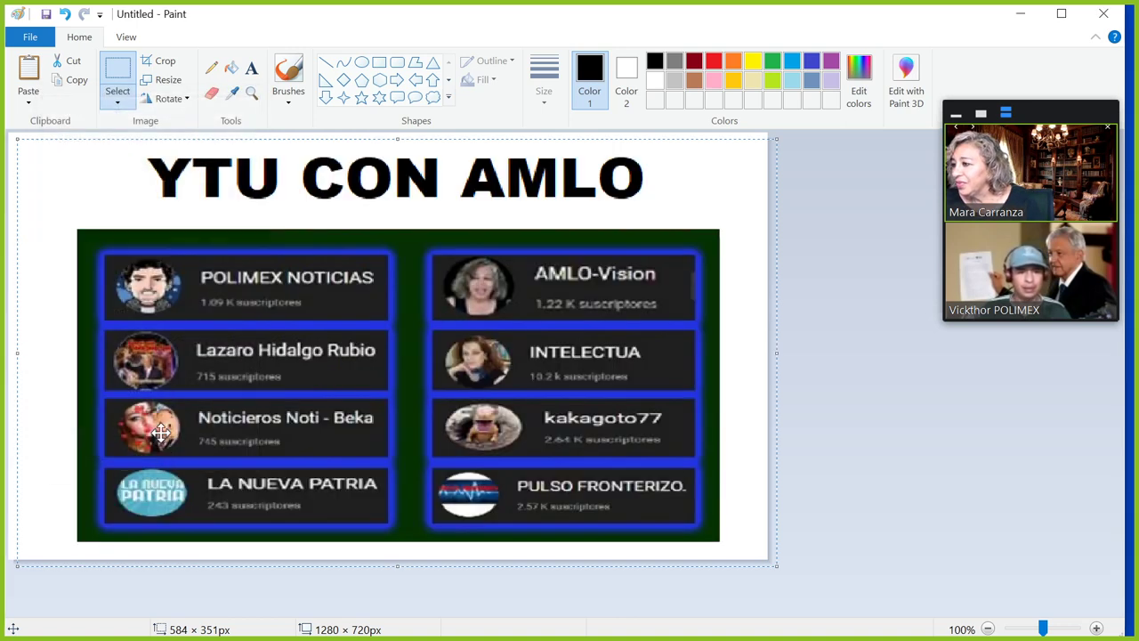
pyautogui.click(152, 453)
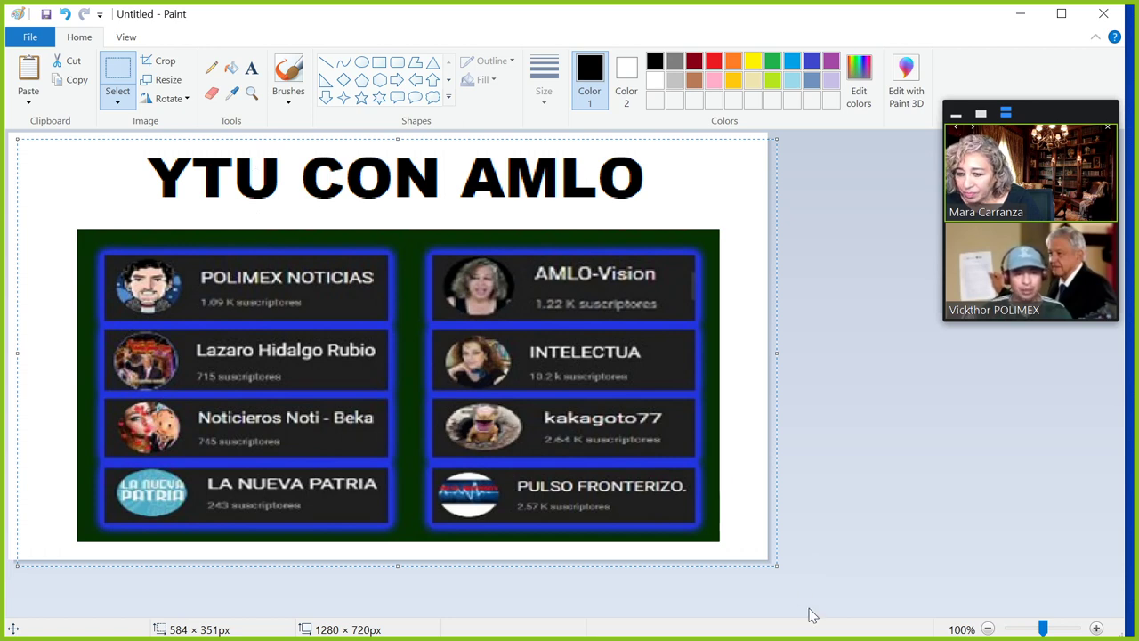
# - Shrink the YTU CON AMLO block to about 1059 × 699, then stretch the canvas to 1283 × 730
pyautogui.moveTo(776, 566); pyautogui.dragTo(760, 569)
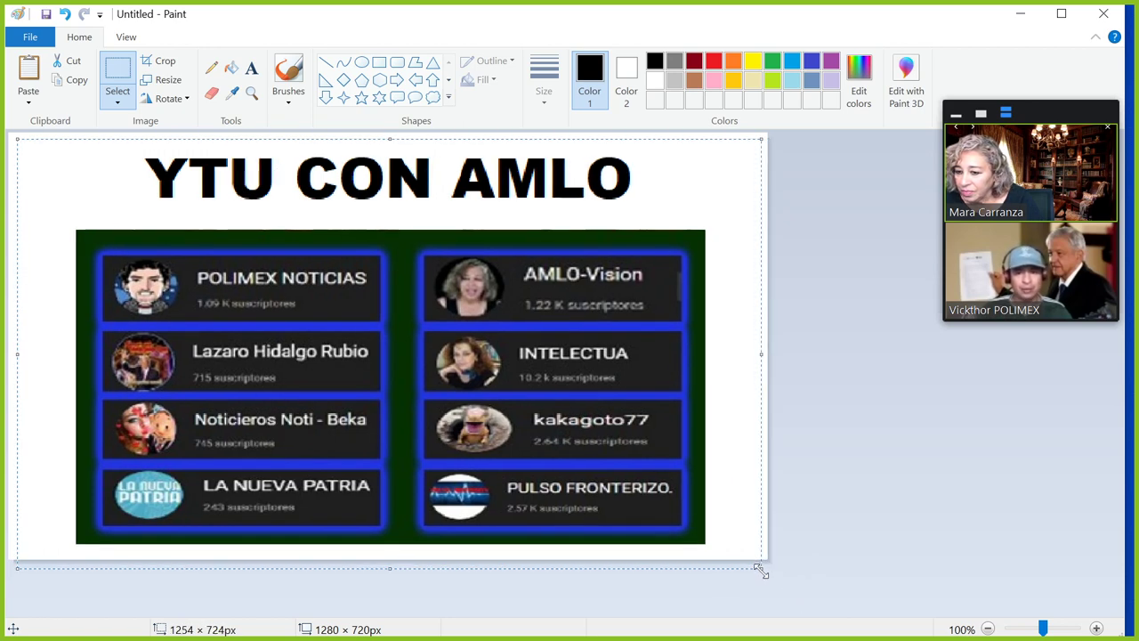
pyautogui.moveTo(763, 564); pyautogui.dragTo(743, 550)
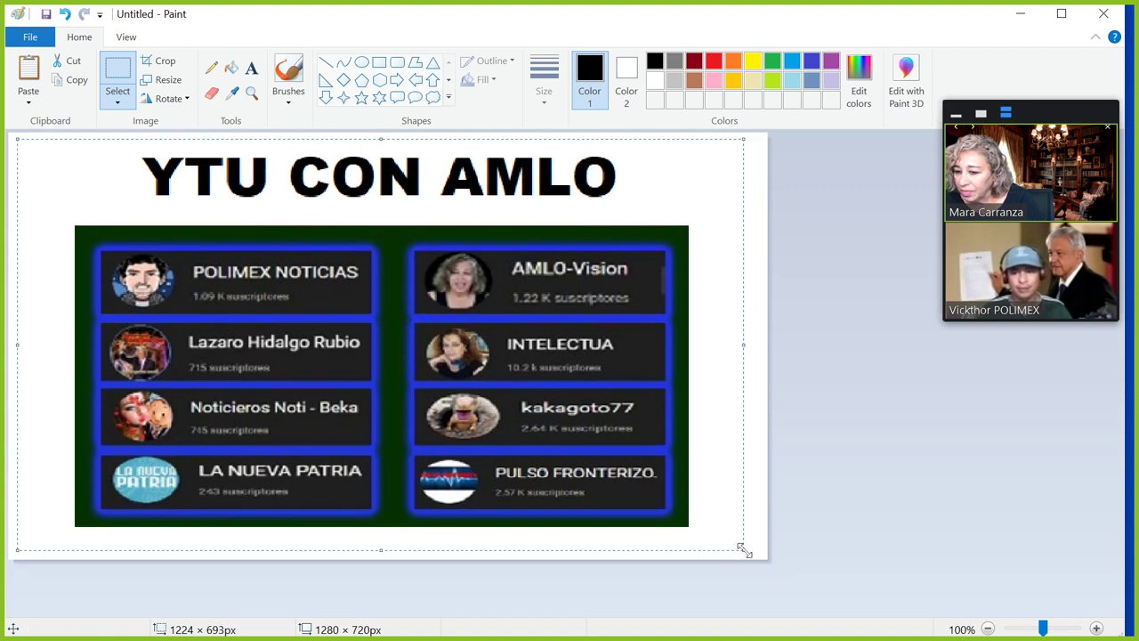
pyautogui.moveTo(743, 549); pyautogui.dragTo(703, 546)
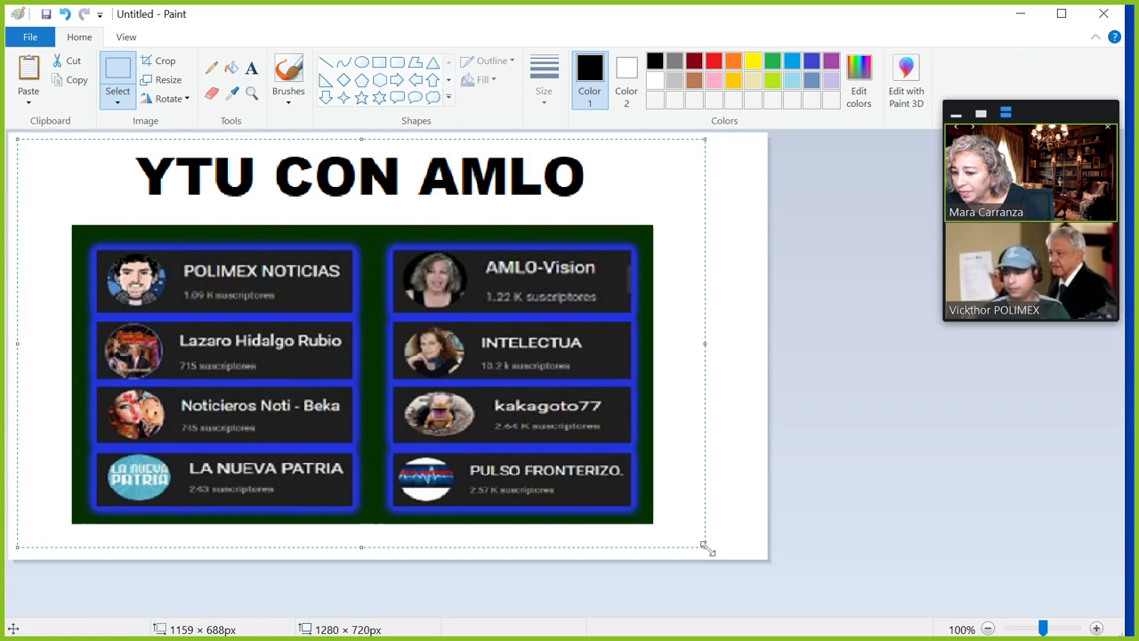
pyautogui.moveTo(705, 546); pyautogui.dragTo(660, 543)
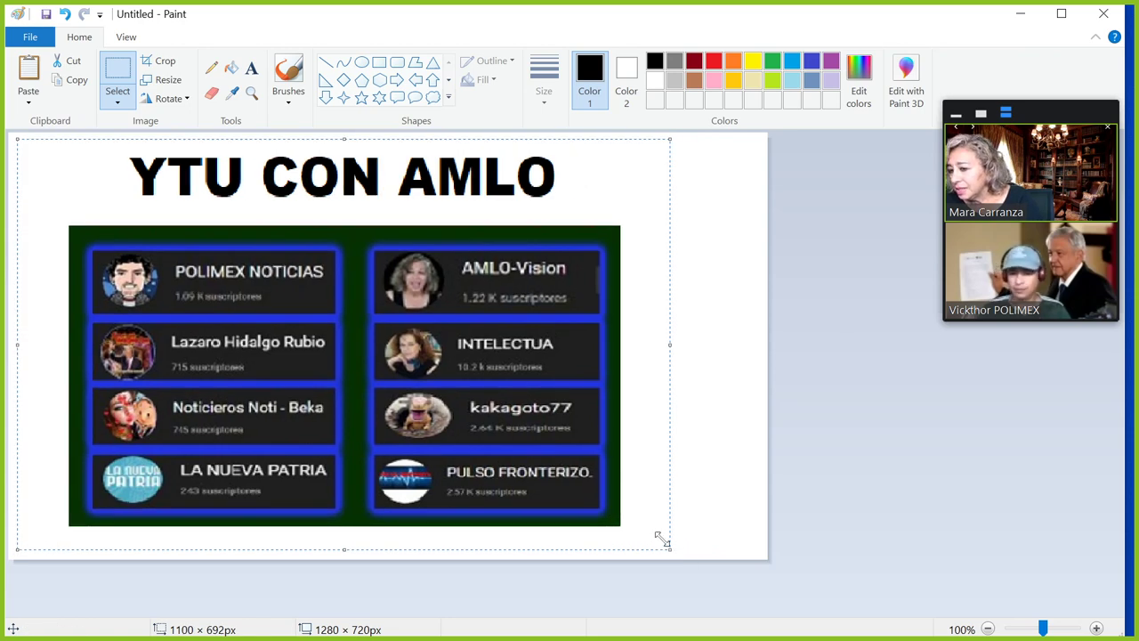
pyautogui.moveTo(668, 551); pyautogui.dragTo(645, 554)
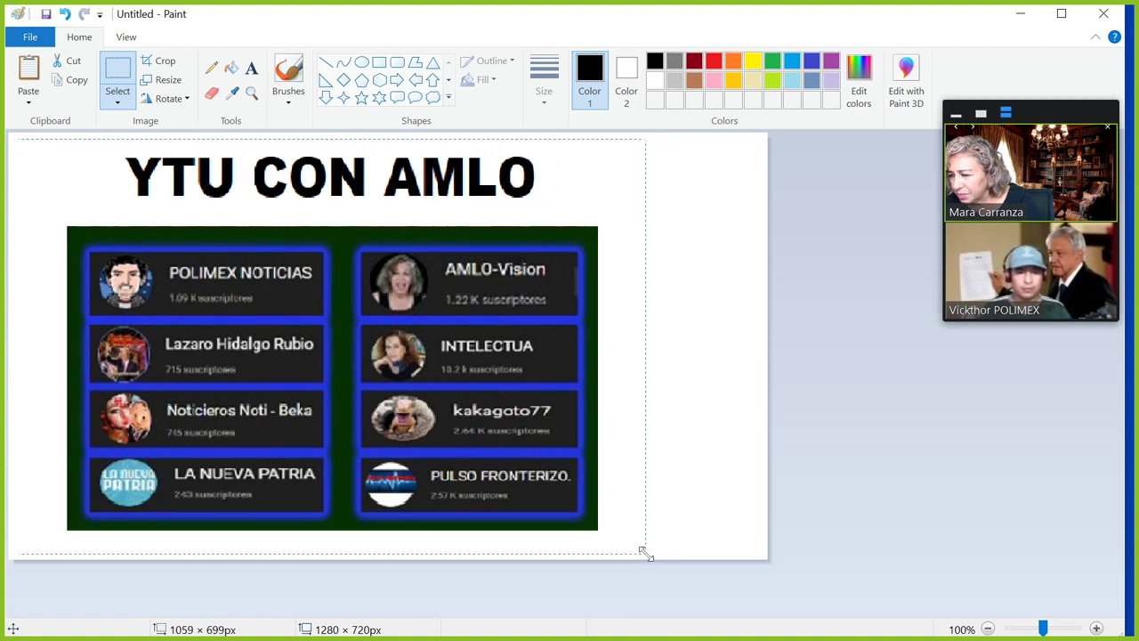
pyautogui.click(734, 556)
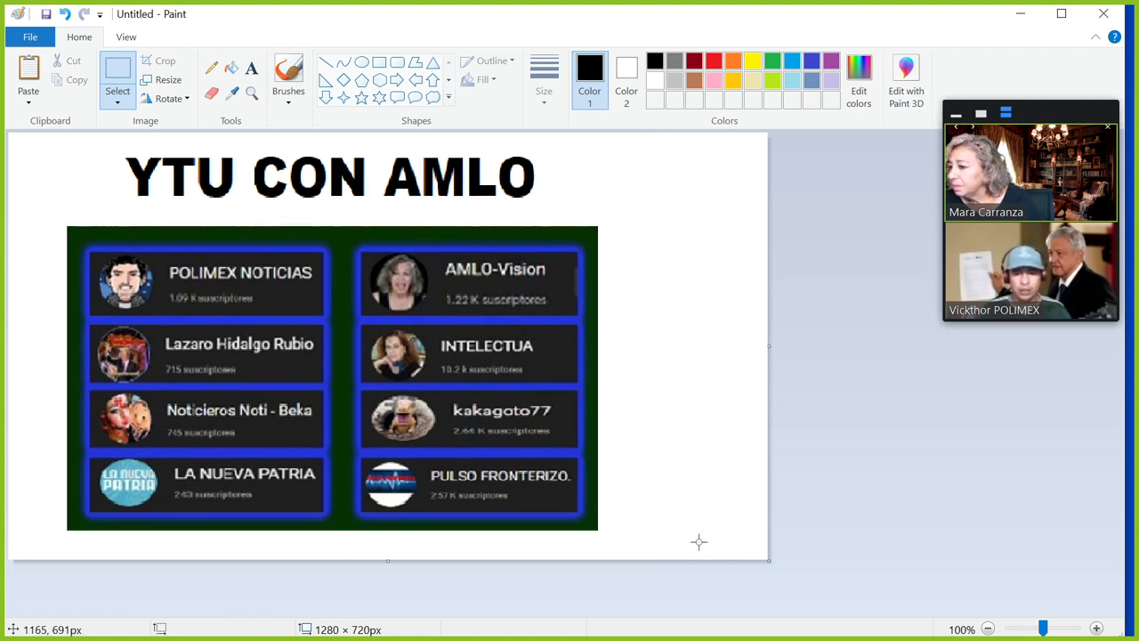
pyautogui.moveTo(767, 555); pyautogui.dragTo(752, 561)
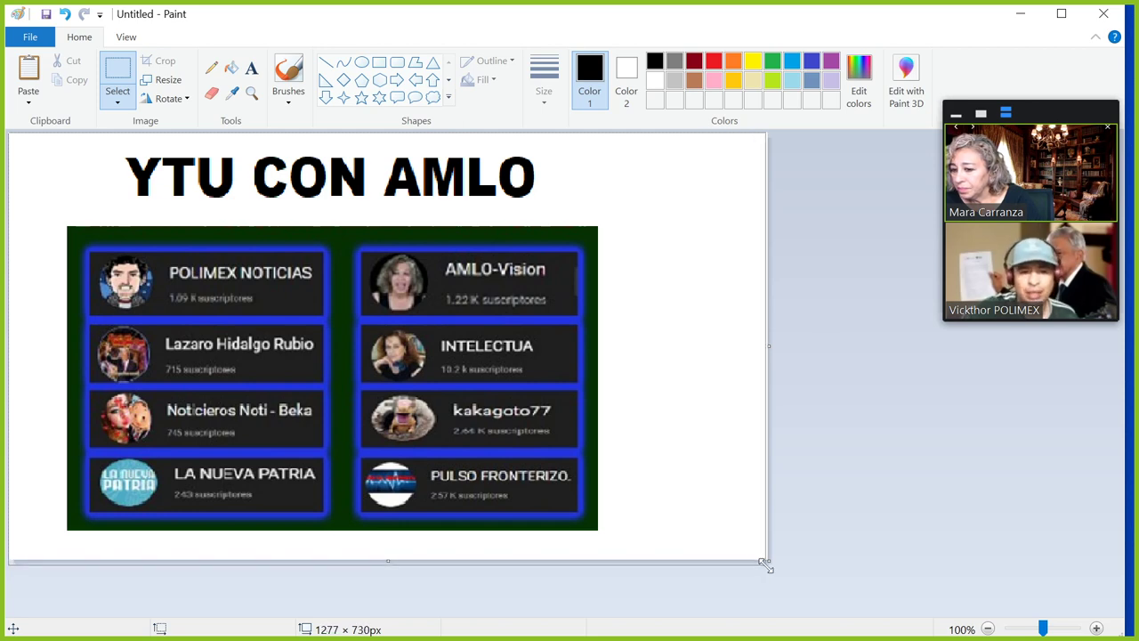
pyautogui.moveTo(752, 562); pyautogui.dragTo(771, 566)
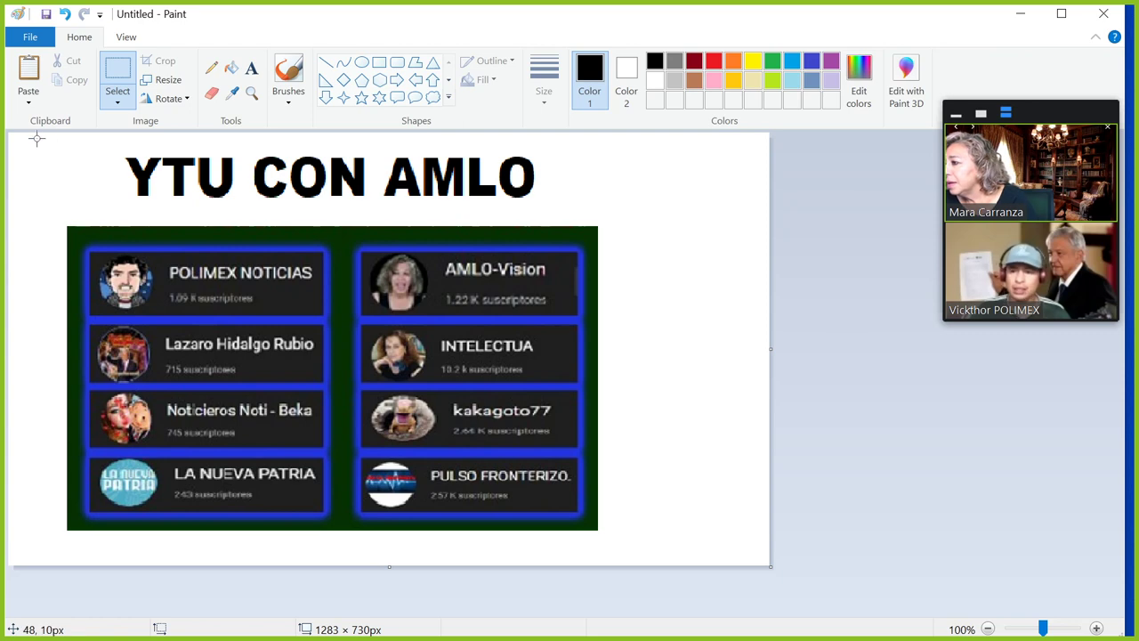
# - Cut and re-paste the title and channel grid, placing it further right toward the centre
pyautogui.moveTo(89, 340); pyautogui.dragTo(336, 488)
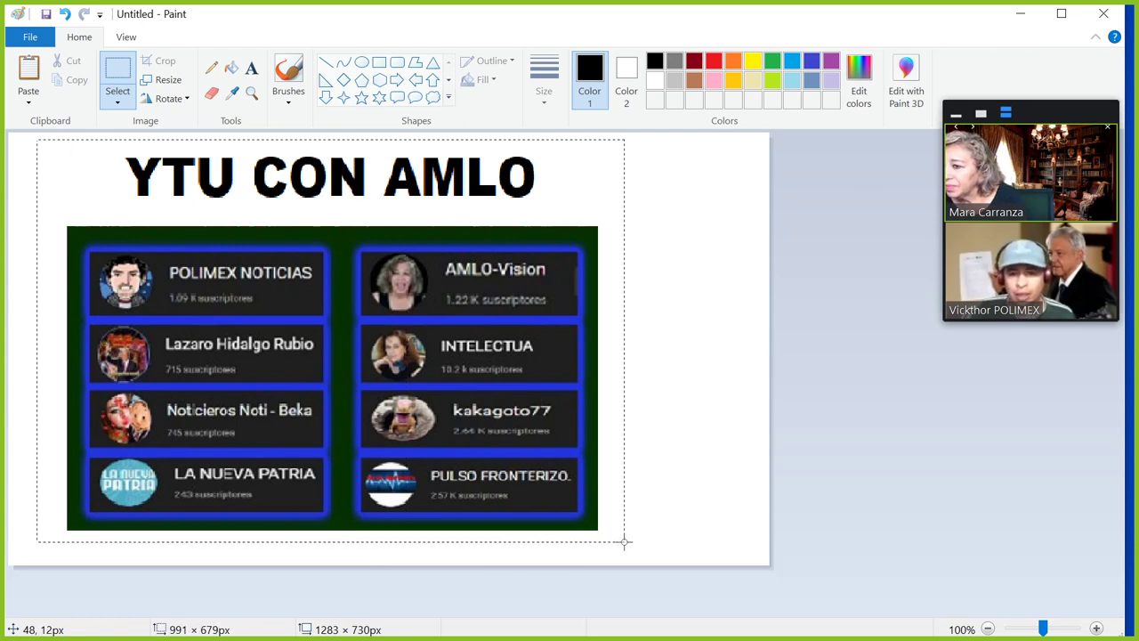
pyautogui.moveTo(627, 541); pyautogui.dragTo(627, 535)
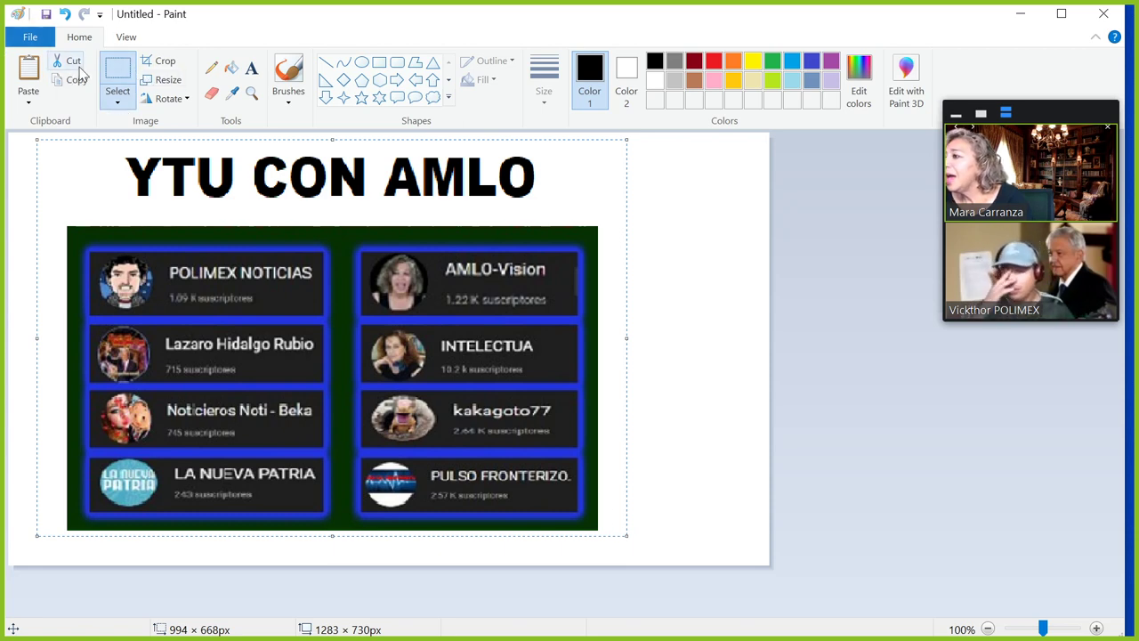
pyautogui.click(73, 62)
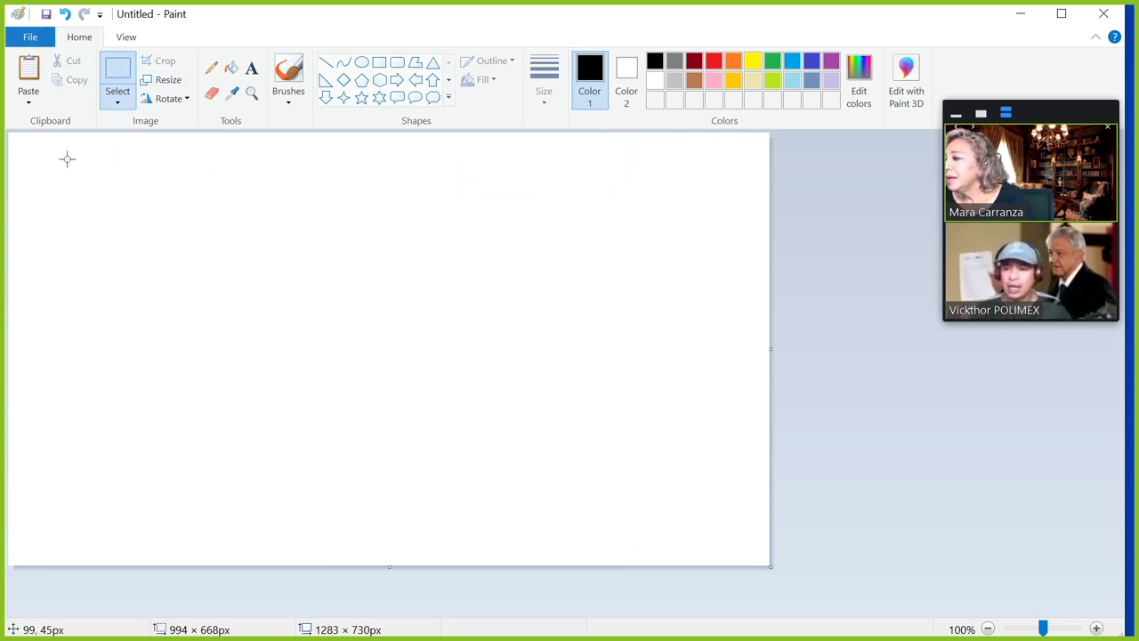
pyautogui.rightClick(51, 185)
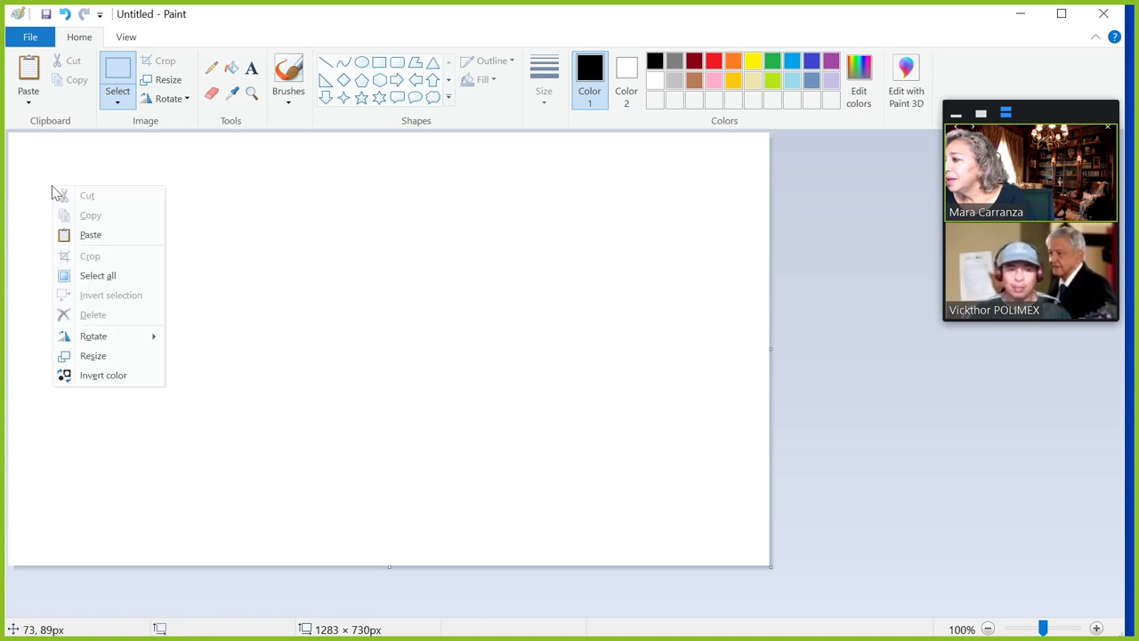
pyautogui.click(90, 236)
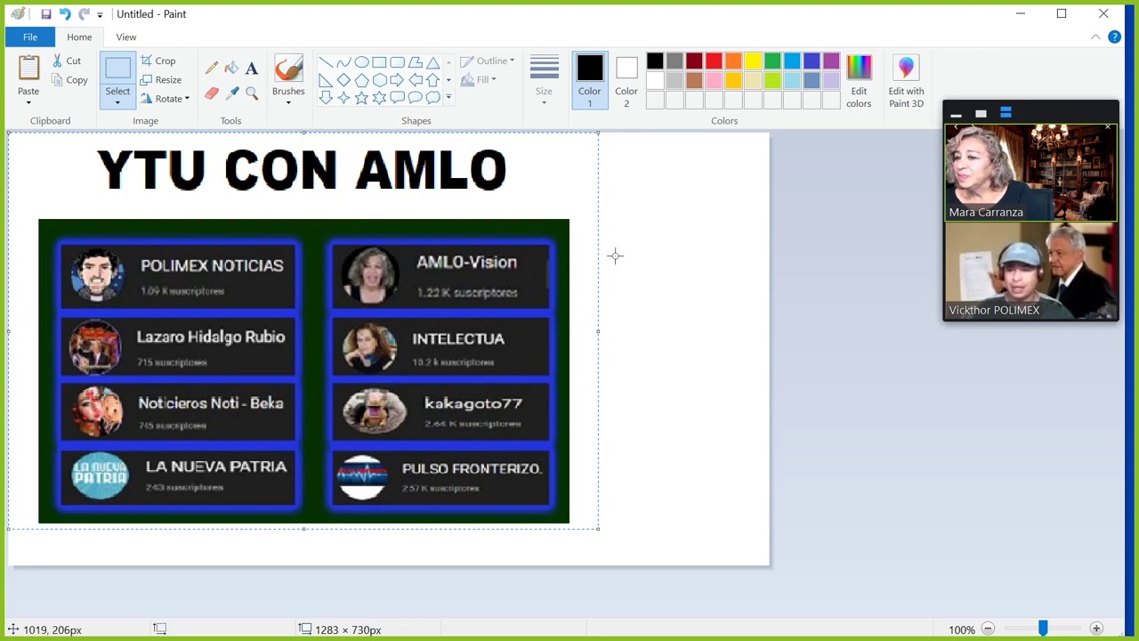
pyautogui.moveTo(77, 175)
pyautogui.mouseDown()
pyautogui.moveTo(145, 180)
pyautogui.moveTo(38, 183)
pyautogui.moveTo(244, 187)
pyautogui.moveTo(74, 190)
pyautogui.moveTo(152, 180)
pyautogui.moveTo(94, 170)
pyautogui.moveTo(79, 174)
pyautogui.moveTo(150, 181)
pyautogui.mouseUp()
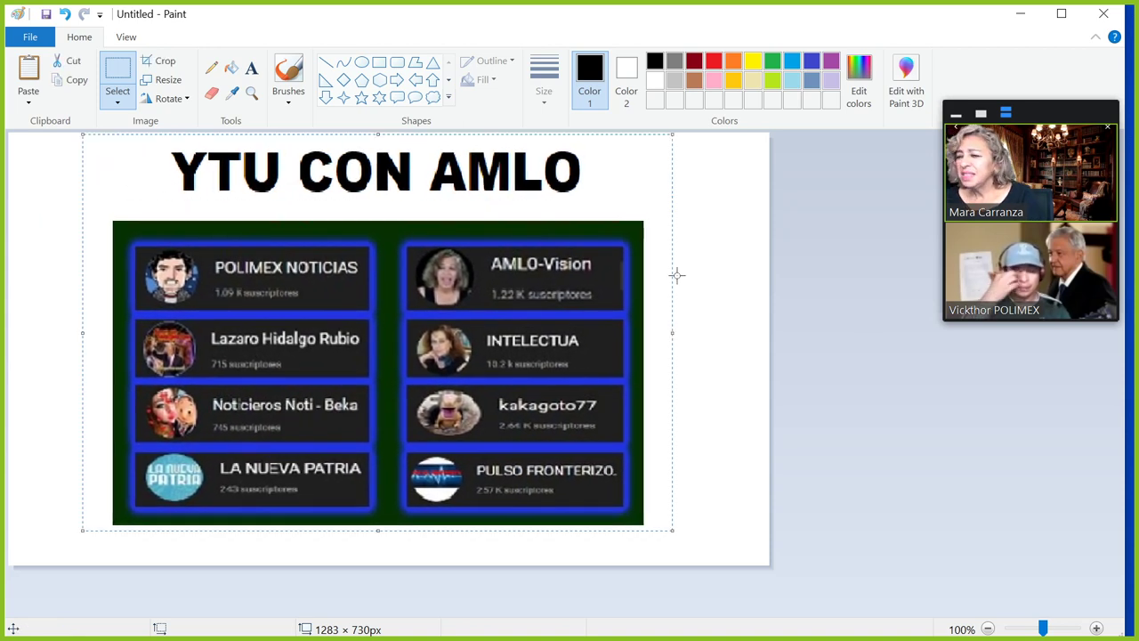
pyautogui.click(801, 398)
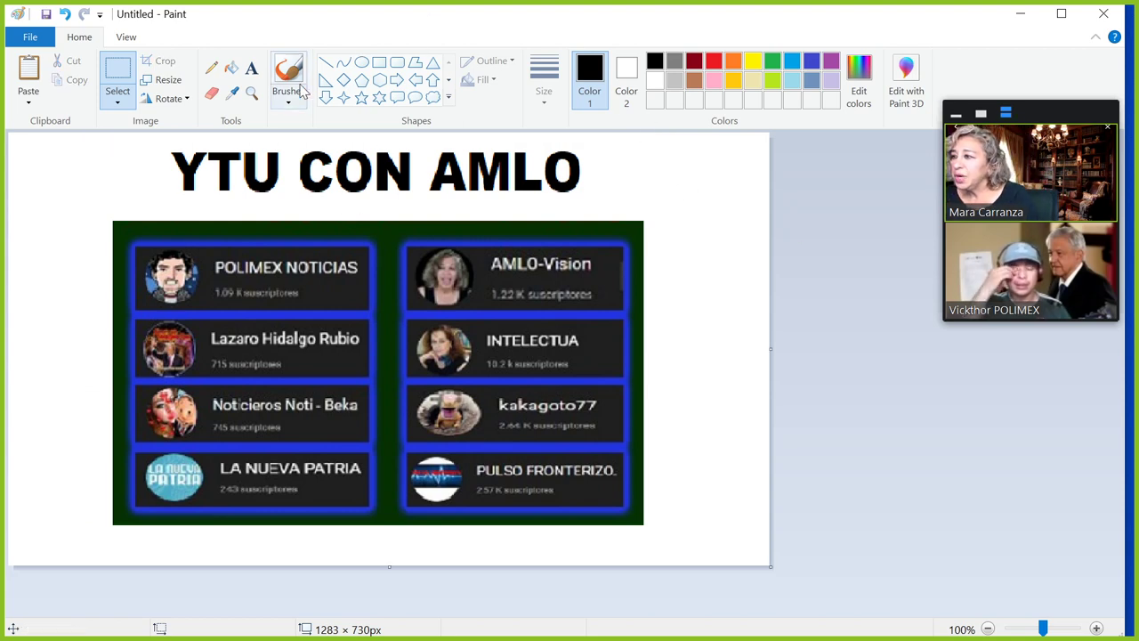
# - Fill the white margin around the title and grid with red using the Fill tool
pyautogui.click(231, 69)
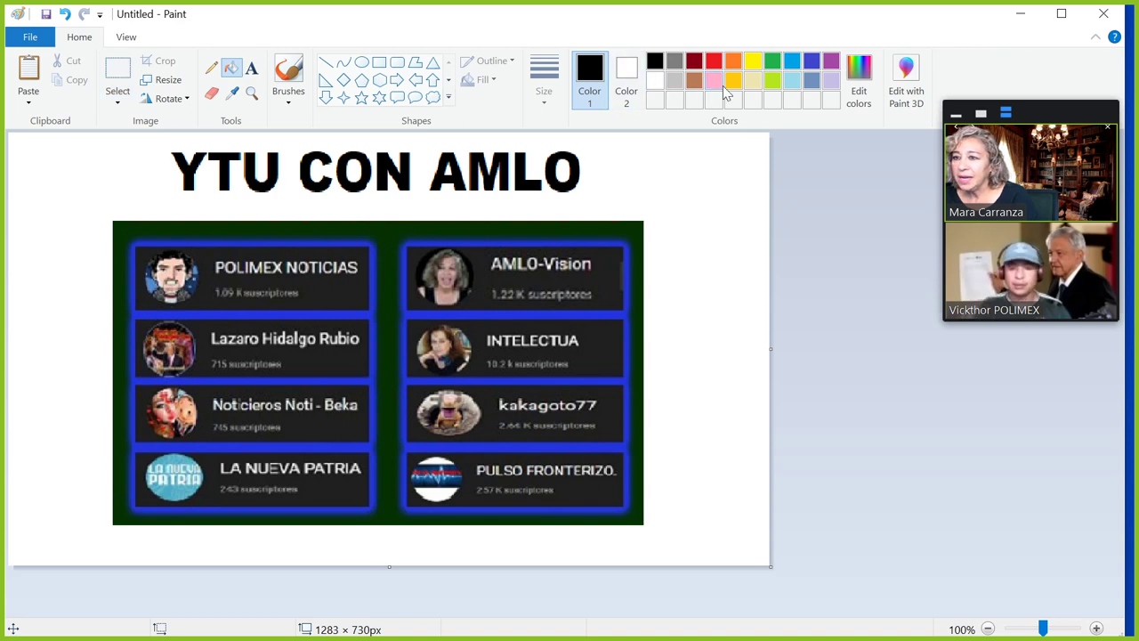
pyautogui.click(714, 62)
pyautogui.click(724, 191)
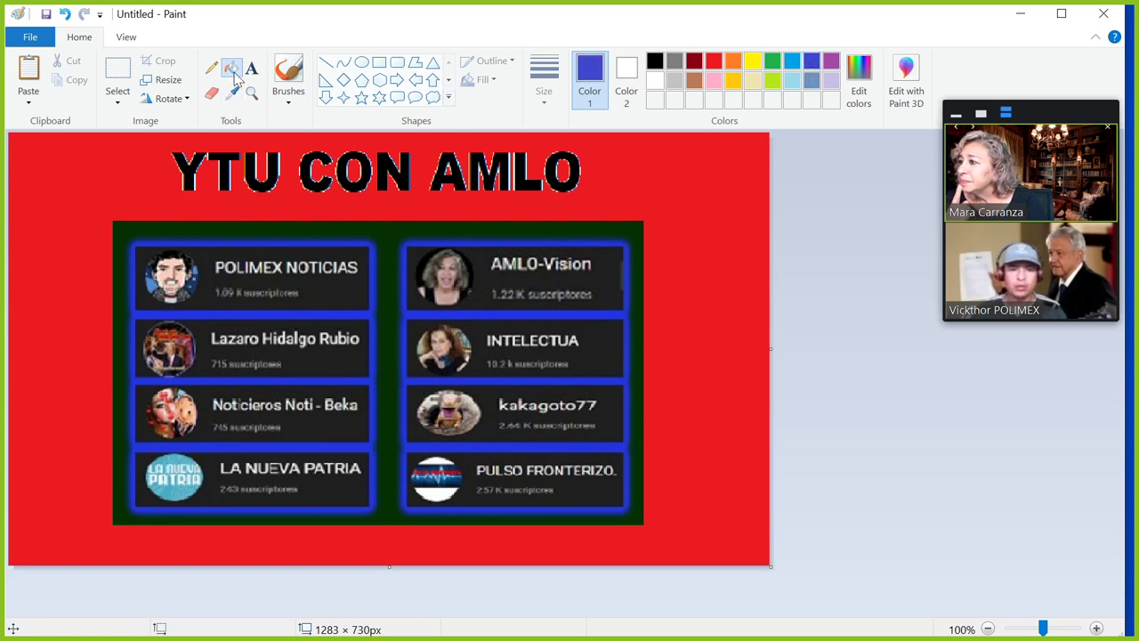
# - Mix a bright custom blue in Edit Colors and fill the red background and the O's hole with it
pyautogui.click(859, 75)
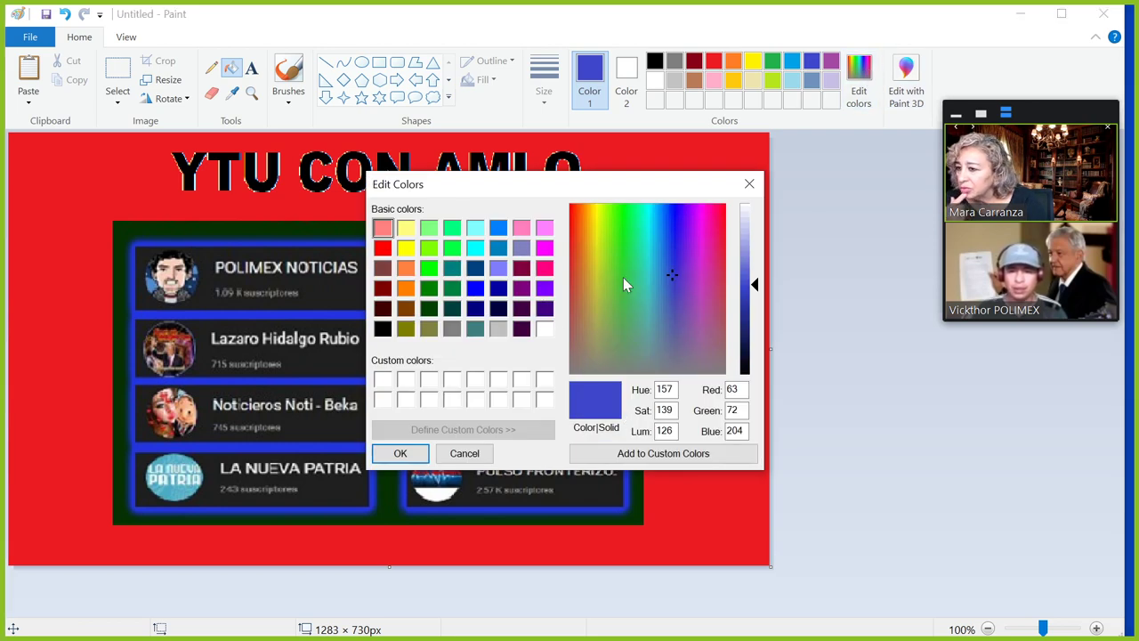
pyautogui.click(664, 245)
pyautogui.click(679, 233)
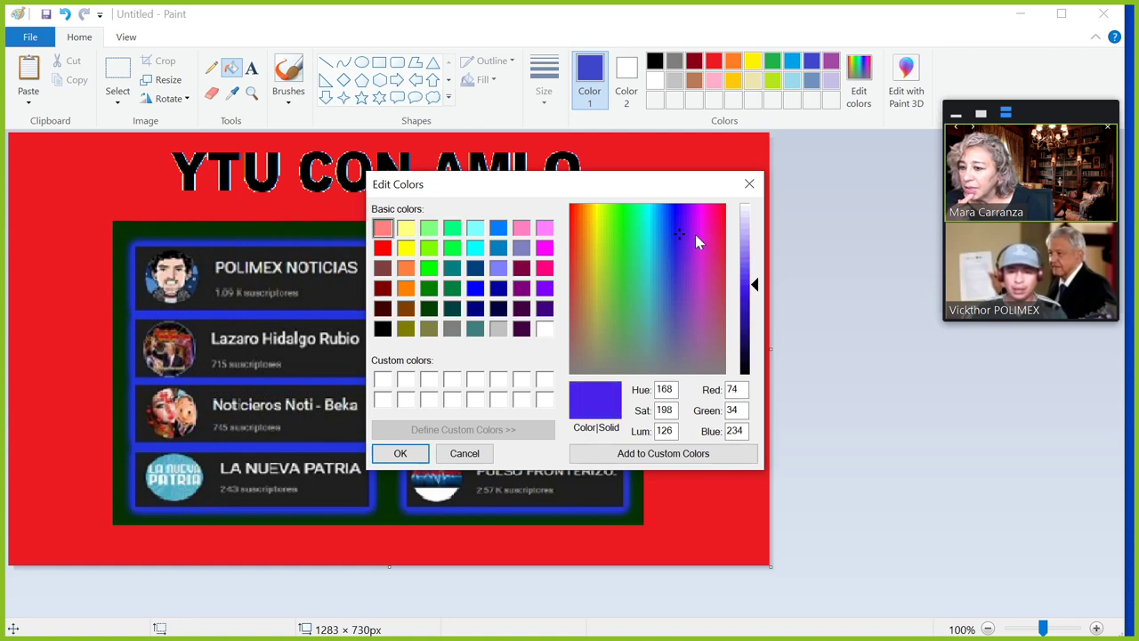
pyautogui.click(667, 224)
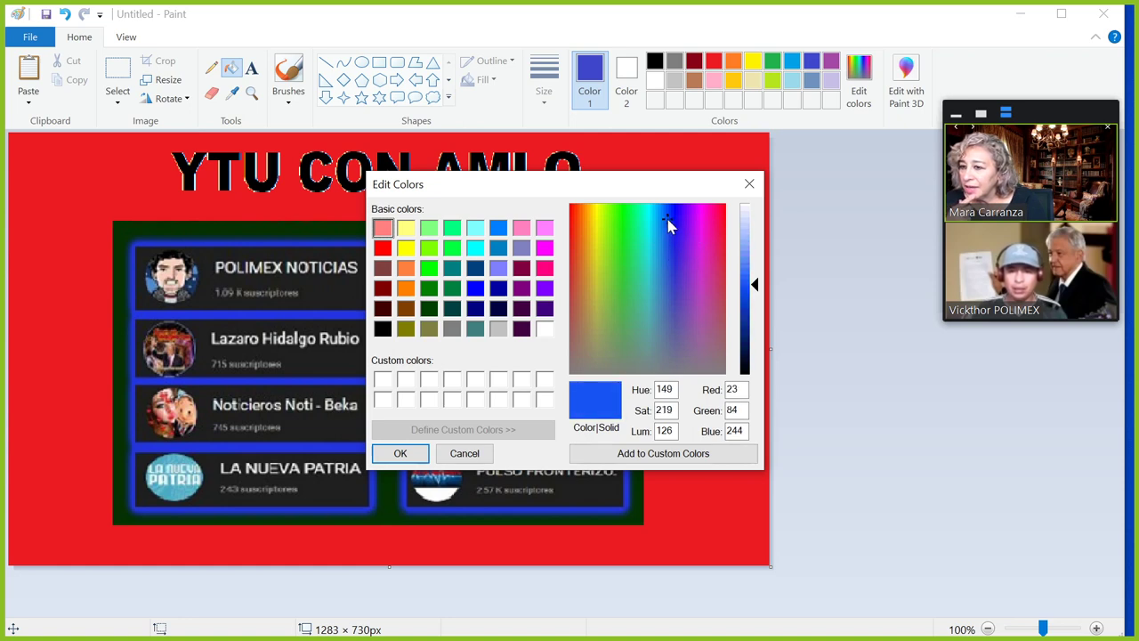
pyautogui.click(672, 216)
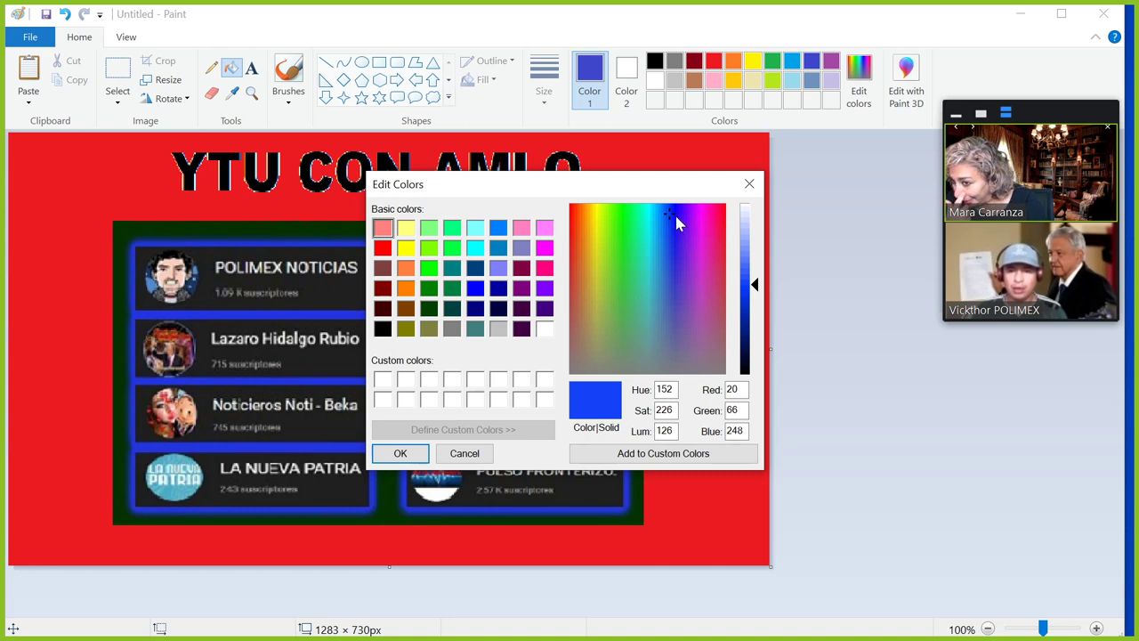
pyautogui.click(674, 213)
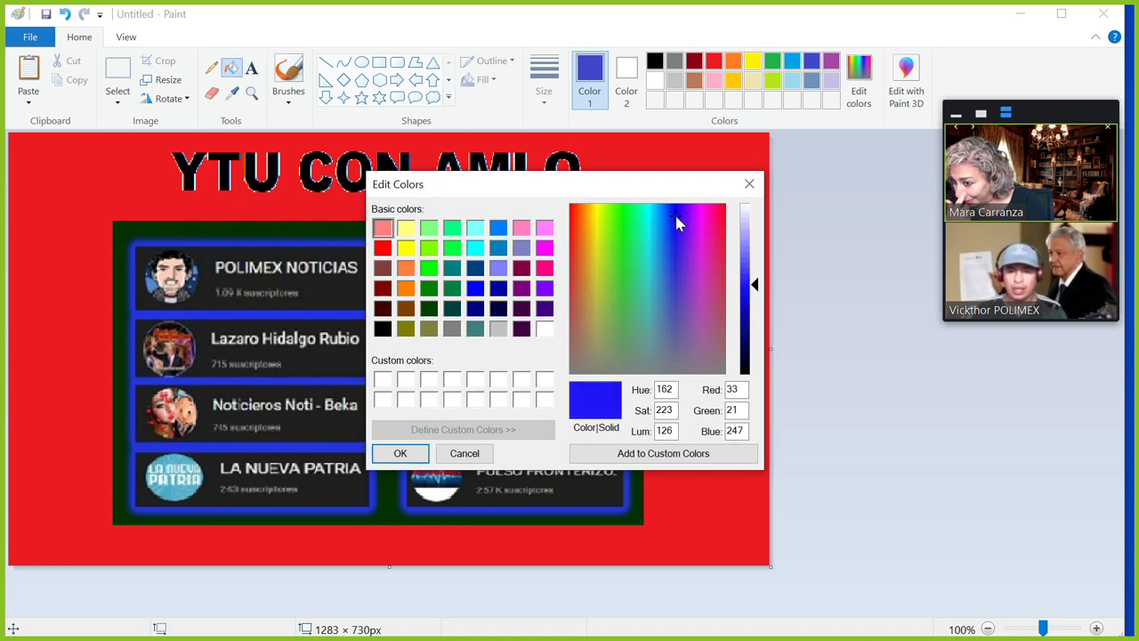
pyautogui.click(750, 295)
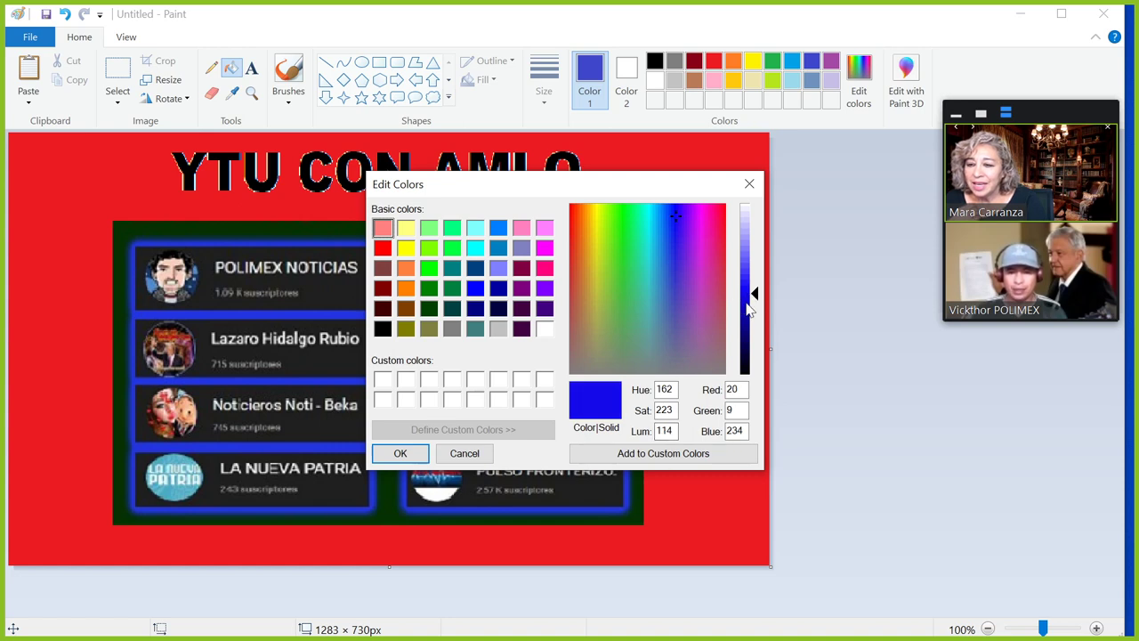
pyautogui.click(751, 304)
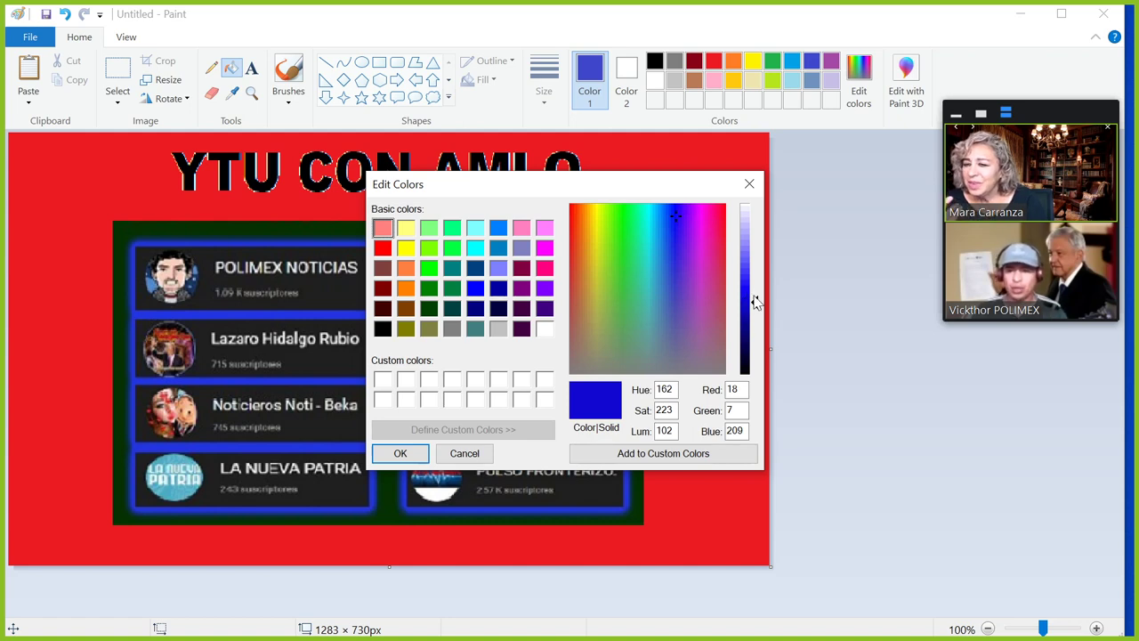
pyautogui.click(752, 290)
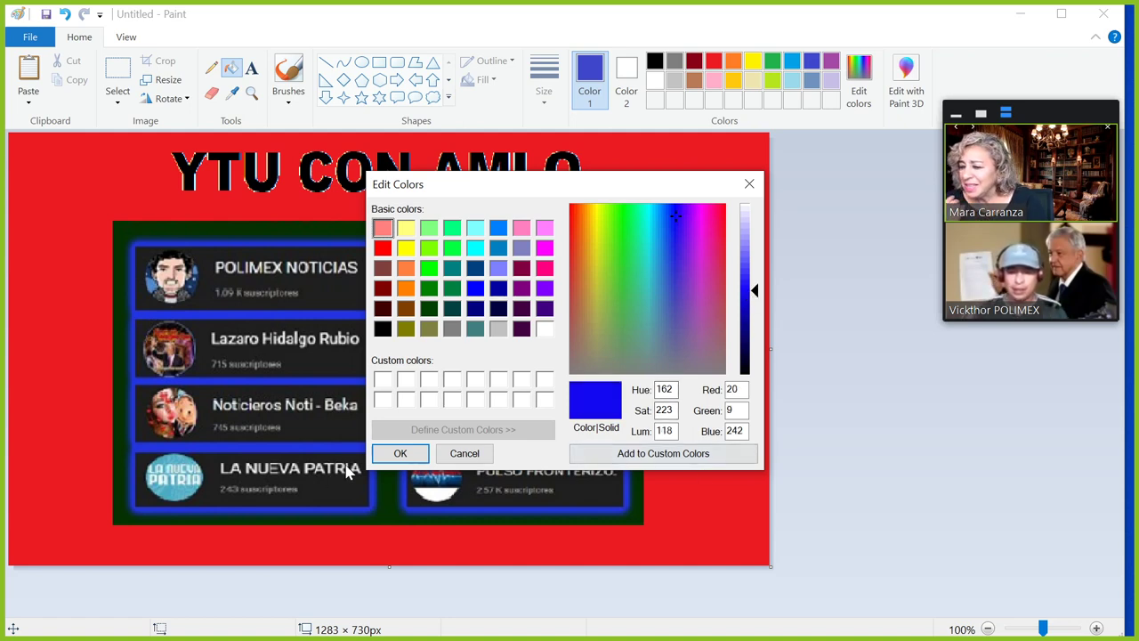
pyautogui.click(401, 453)
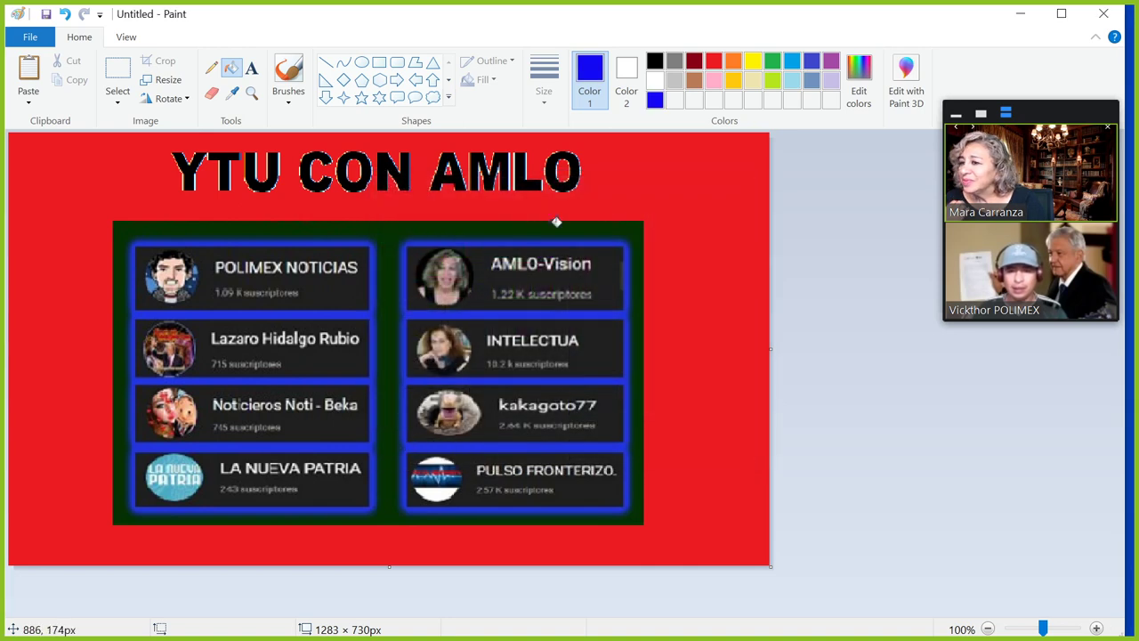
pyautogui.click(614, 187)
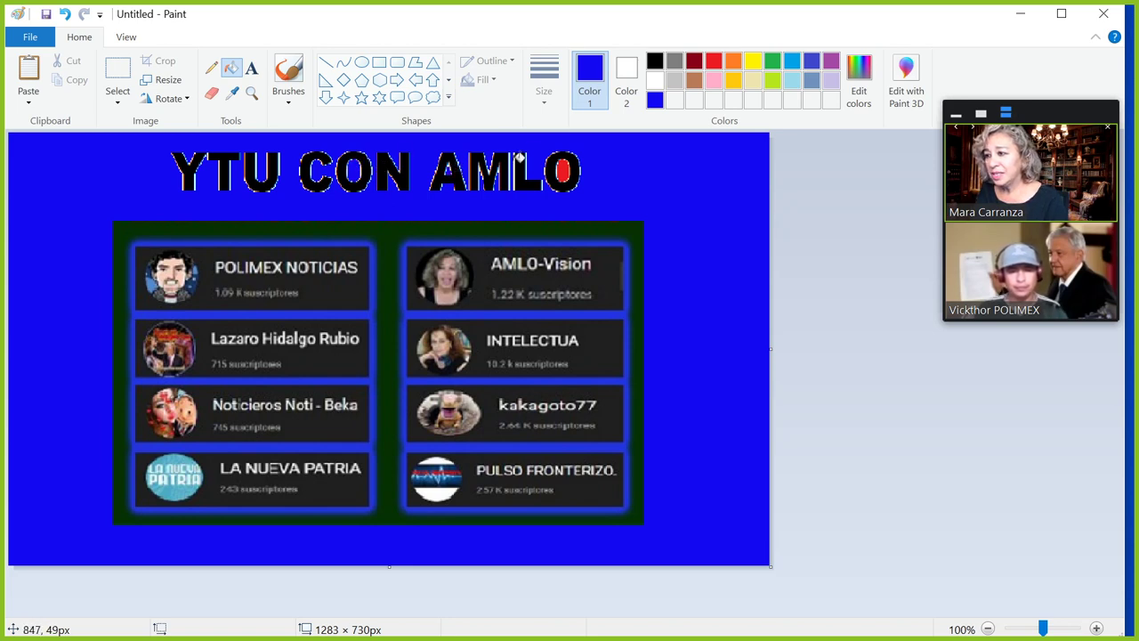
pyautogui.click(562, 171)
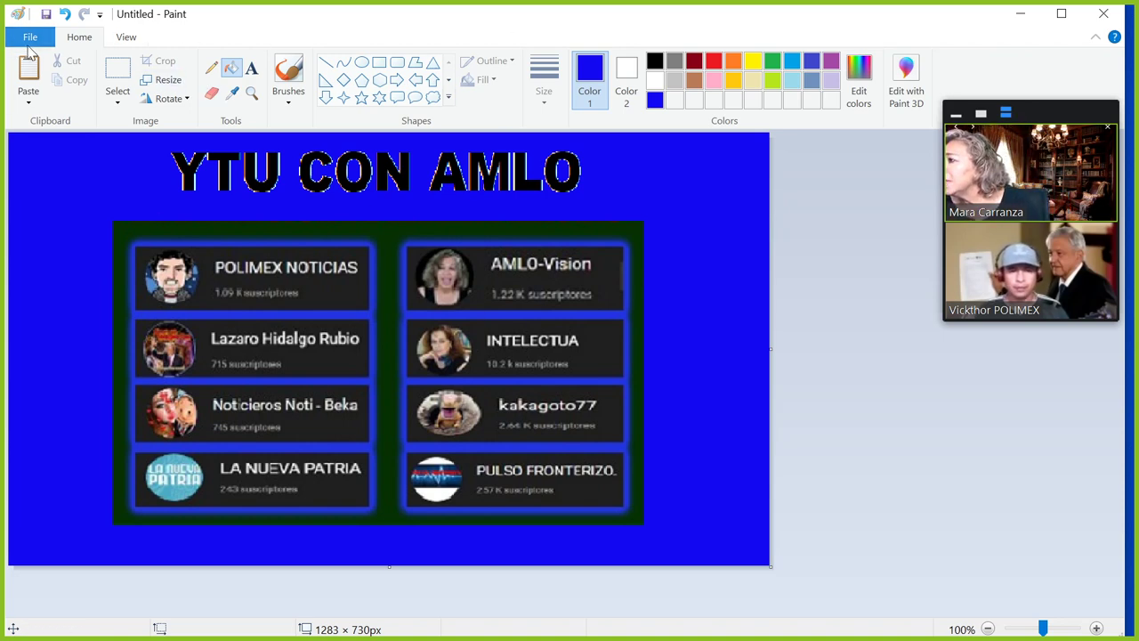
# - Save the banner as 'YTU CON AMLO THUMB' in Pictures > Thumbnails, then minimize Paint
pyautogui.click(29, 38)
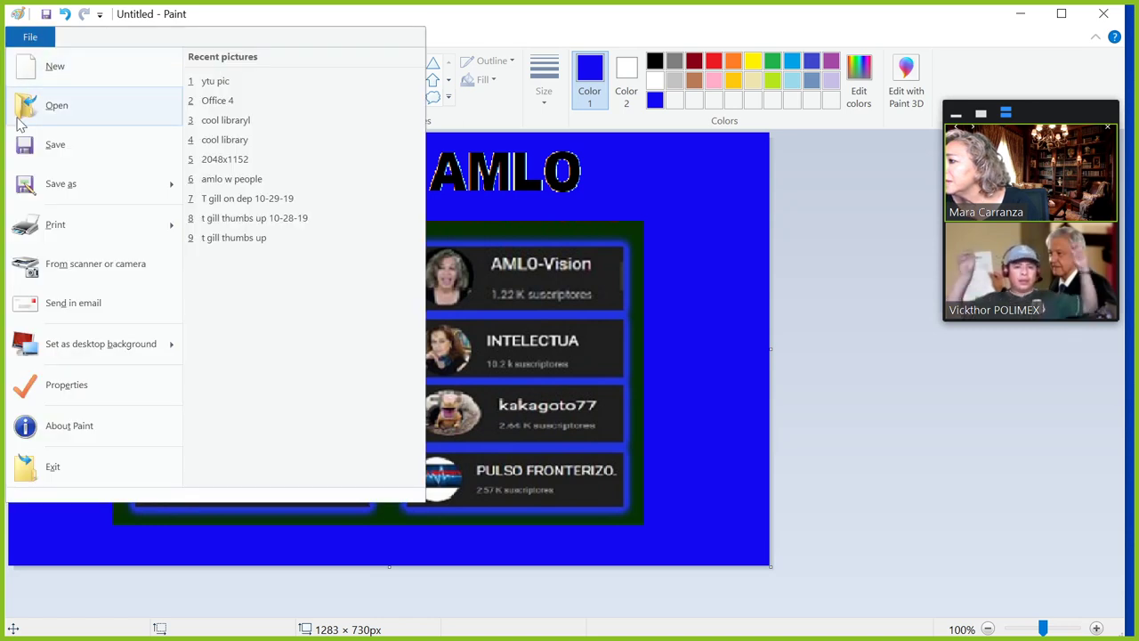
pyautogui.press('Escape')
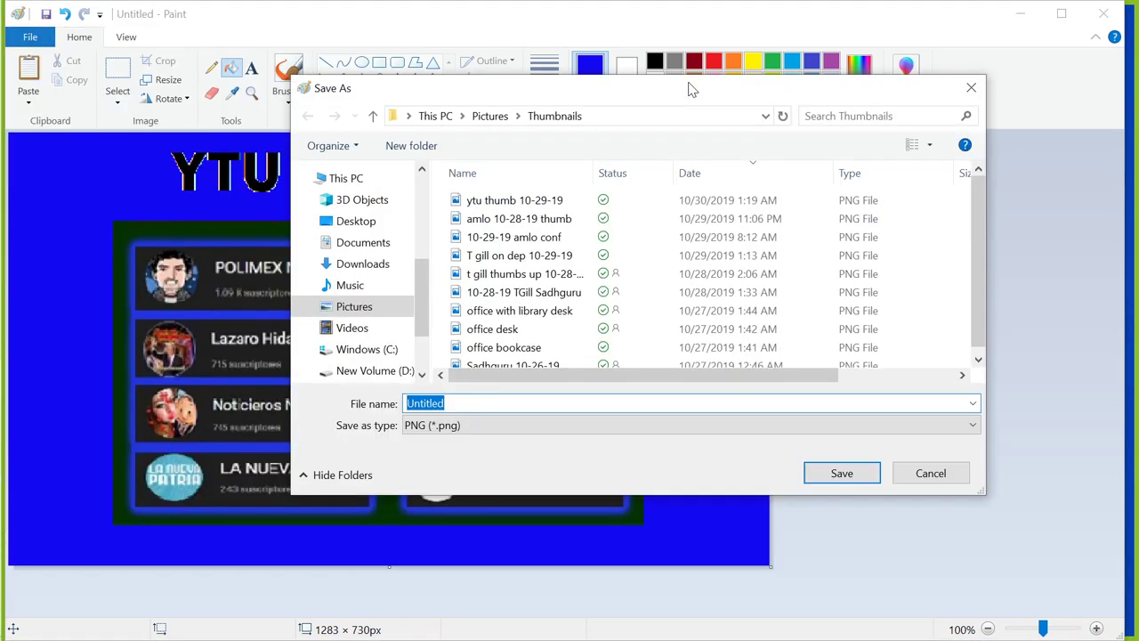
pyautogui.write('YTU')
pyautogui.write('Y')
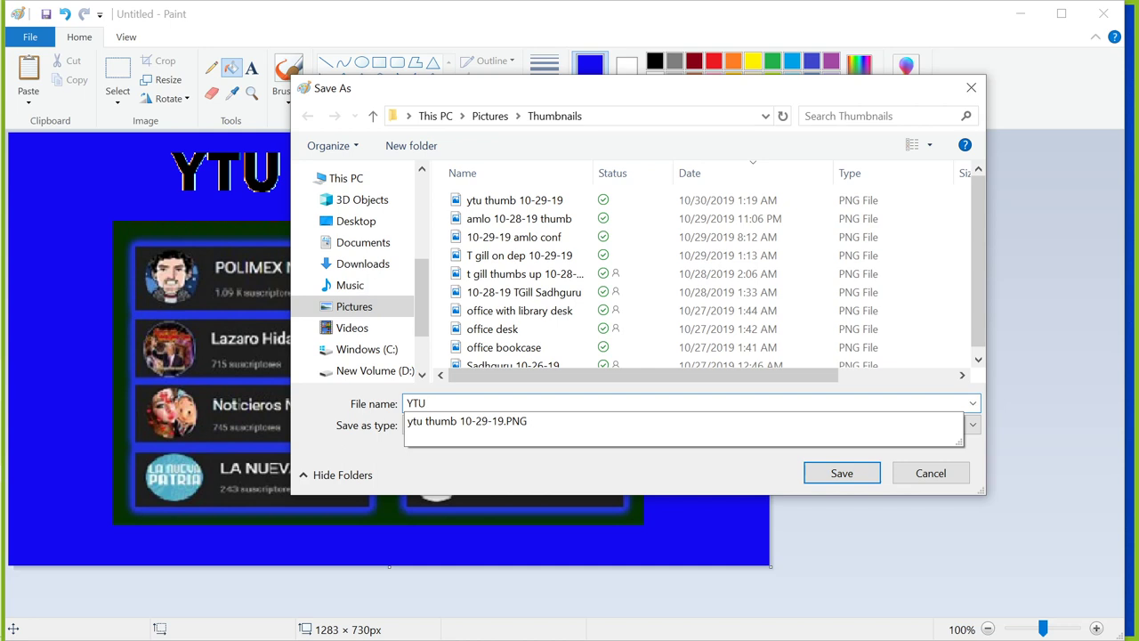
pyautogui.write('CON AMLO THUMB')
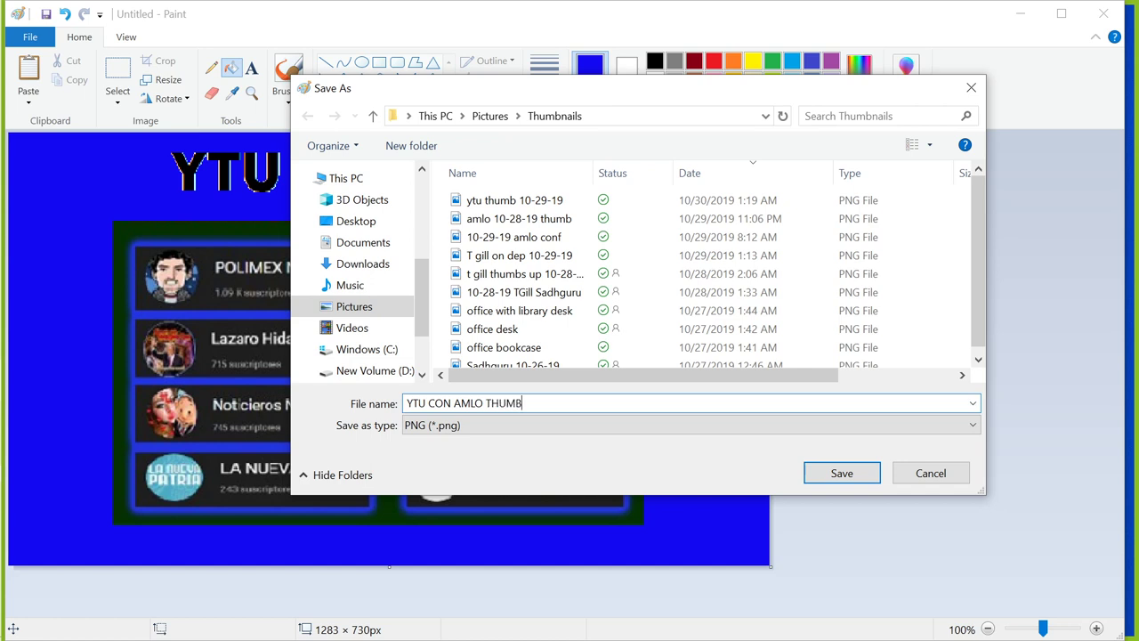
pyautogui.moveTo(356, 267)
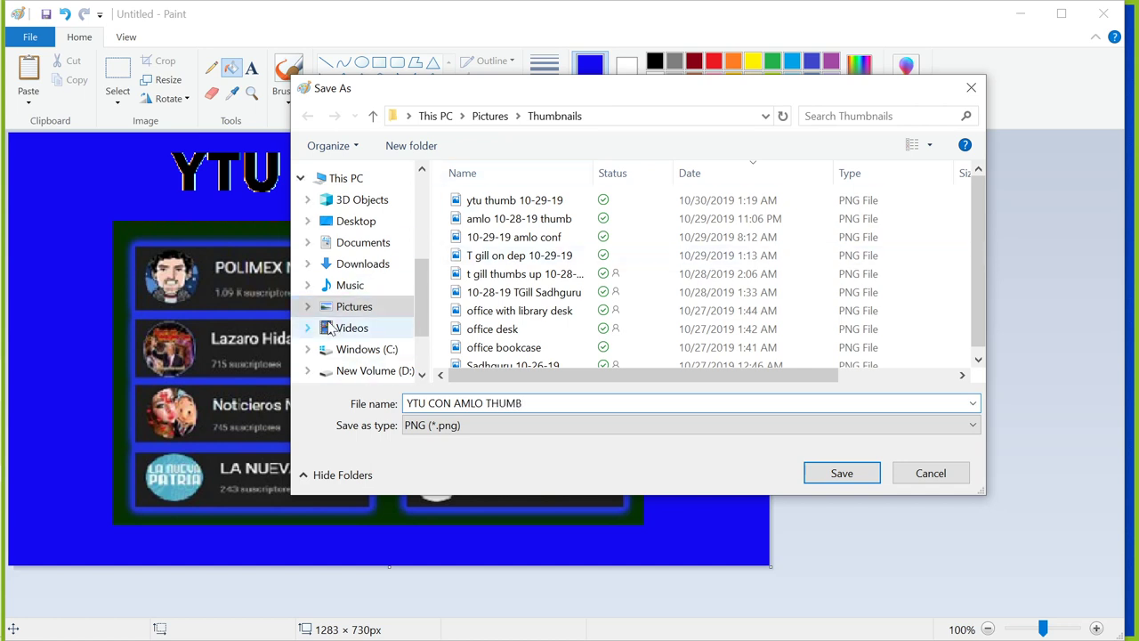
pyautogui.scroll(-2, 420, 307)
pyautogui.scroll(-1, 414, 322)
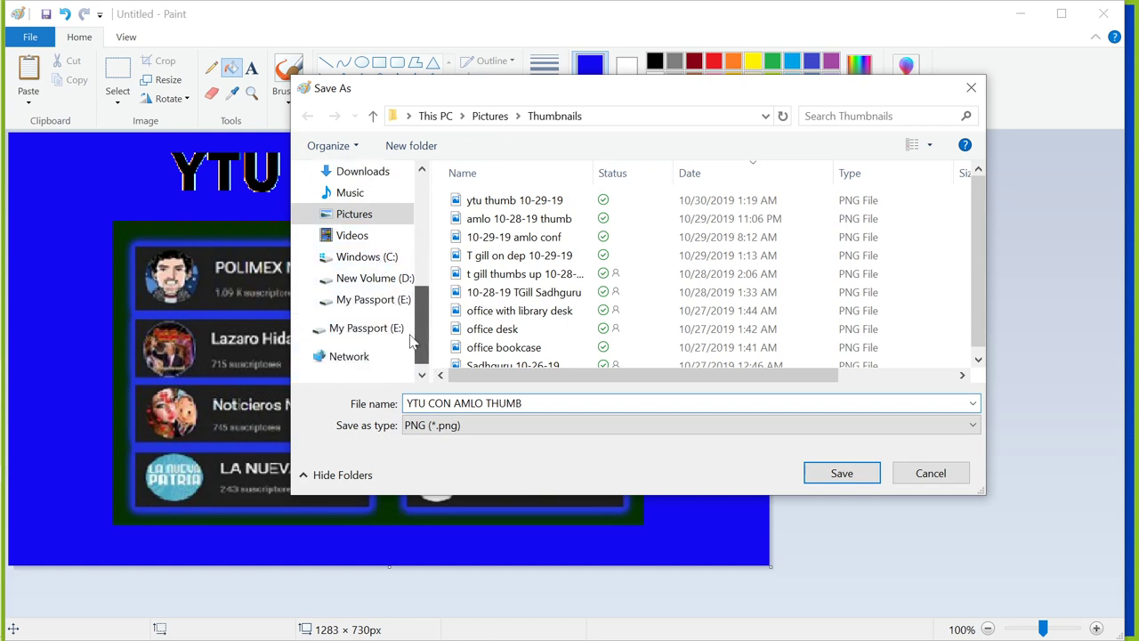
pyautogui.scroll(2, 374, 302)
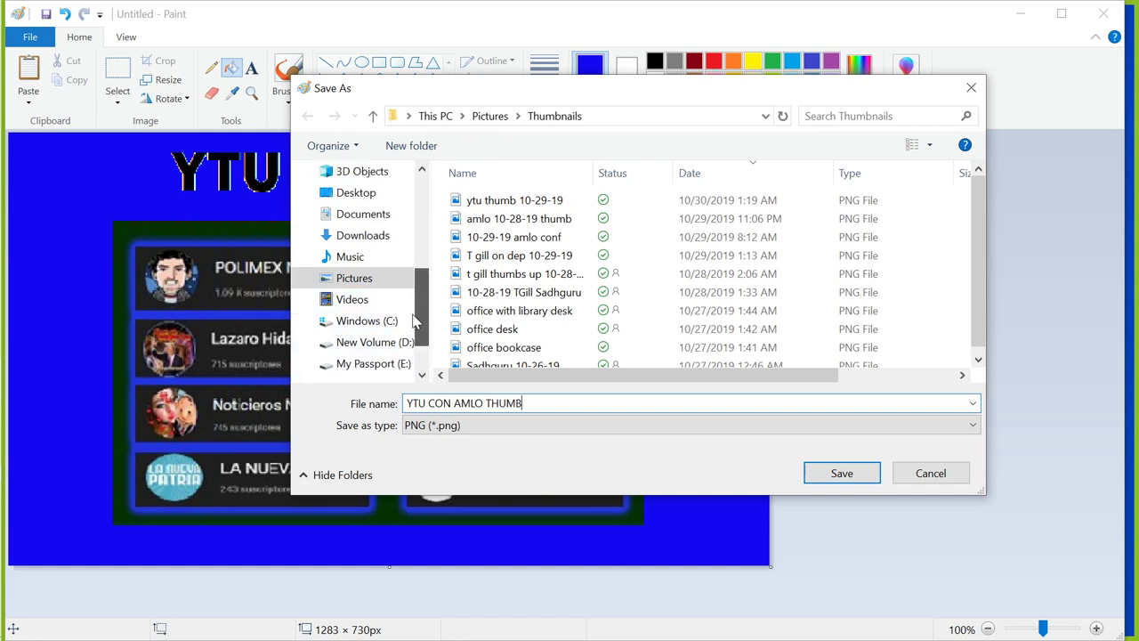
pyautogui.click(326, 279)
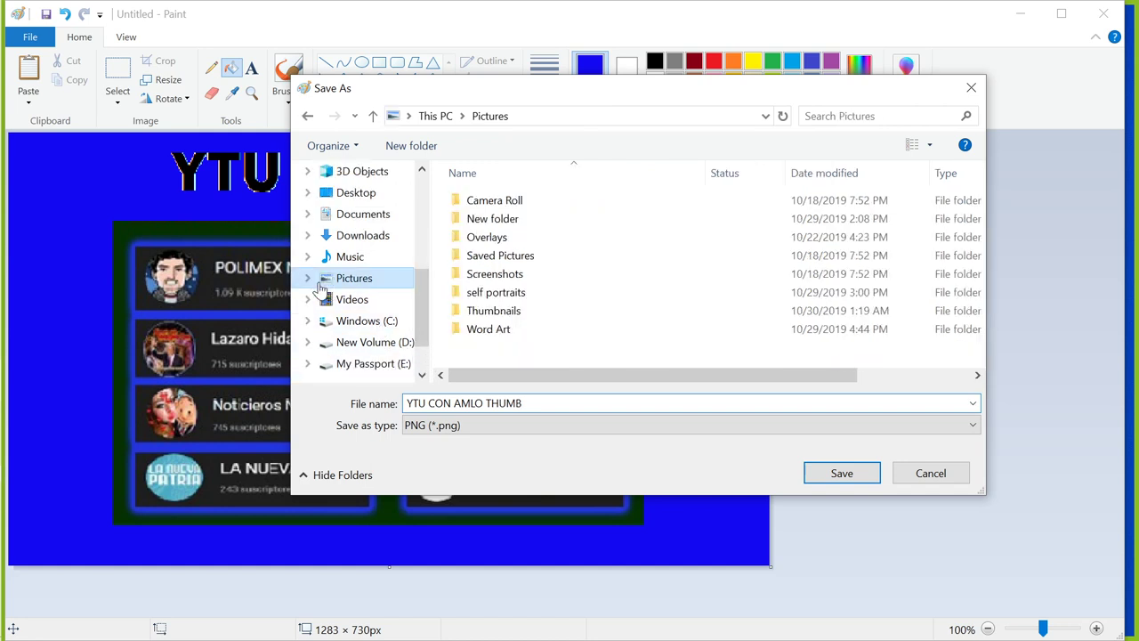
pyautogui.doubleClick(496, 309)
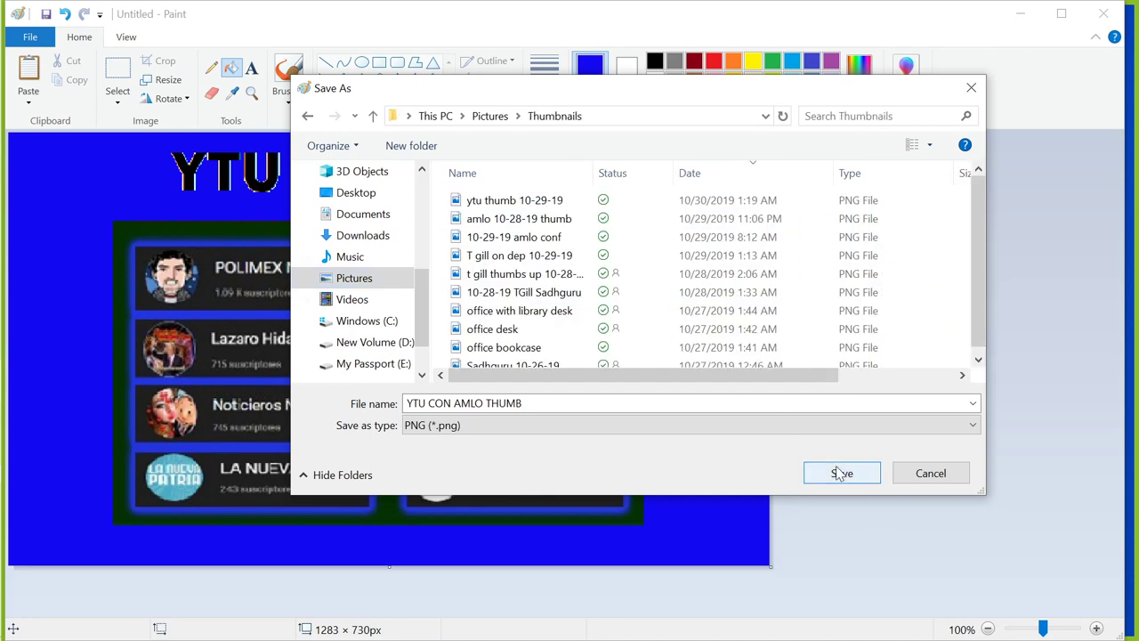
pyautogui.click(842, 473)
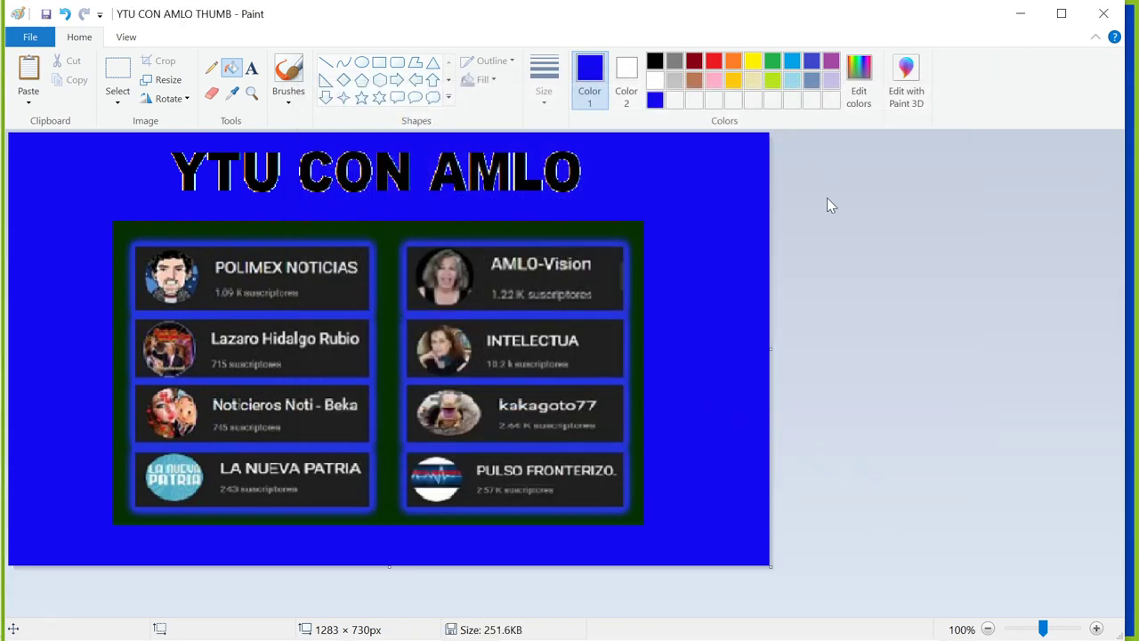
pyautogui.click(1021, 13)
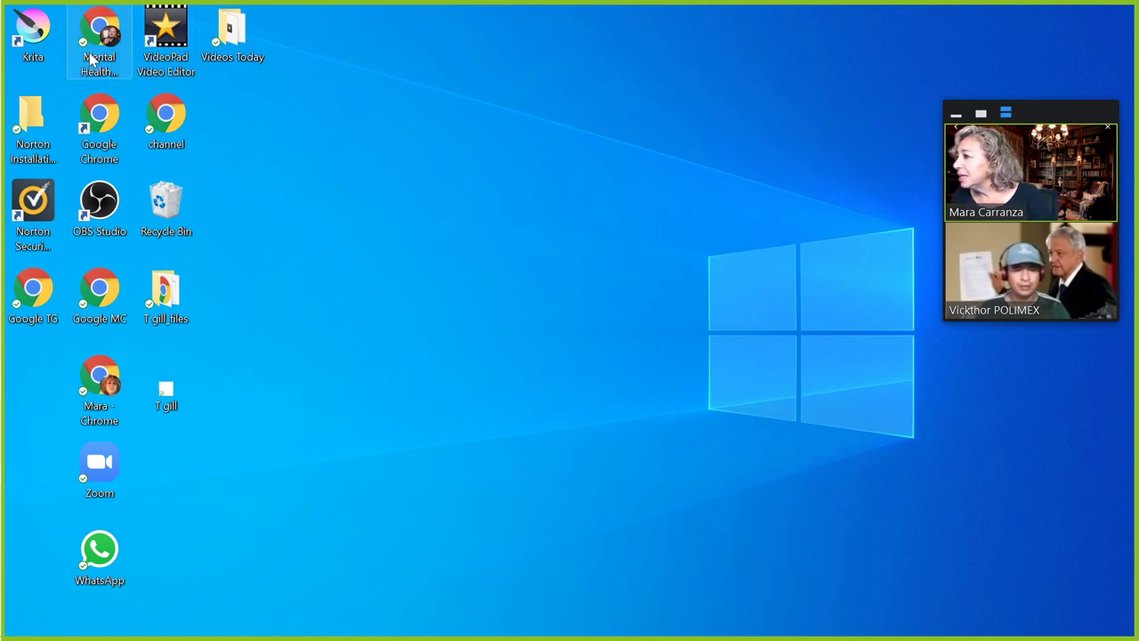
# - Drag the Mental Health shortcut to the right edge and put Videos Today atop column two
pyautogui.moveTo(99, 35); pyautogui.dragTo(129, 169)
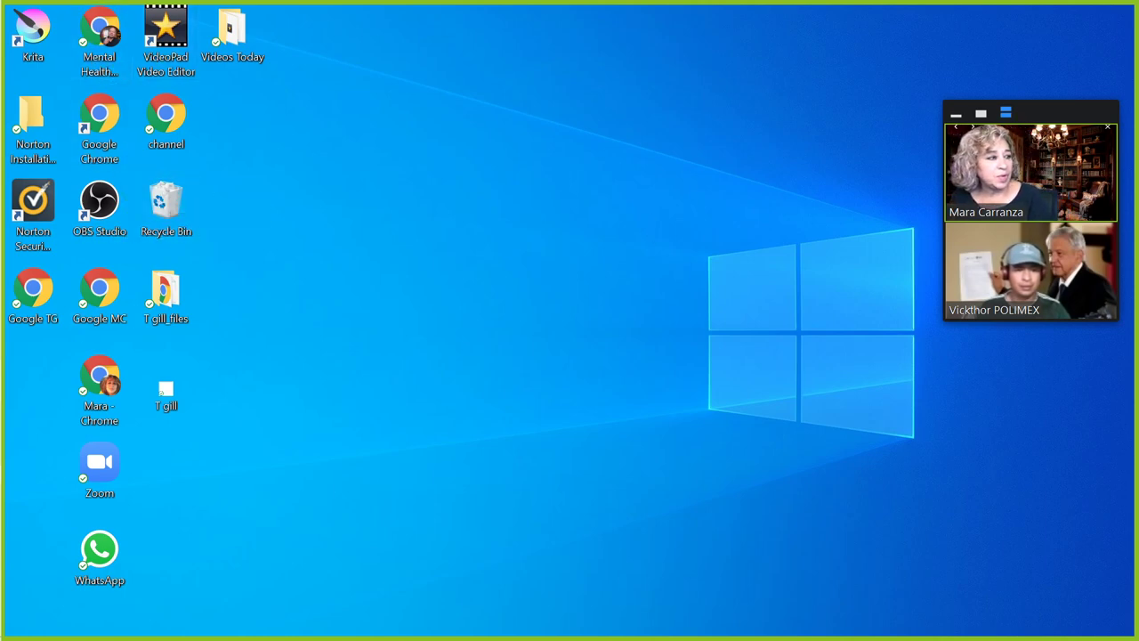
pyautogui.moveTo(972, 164); pyautogui.dragTo(362, 153)
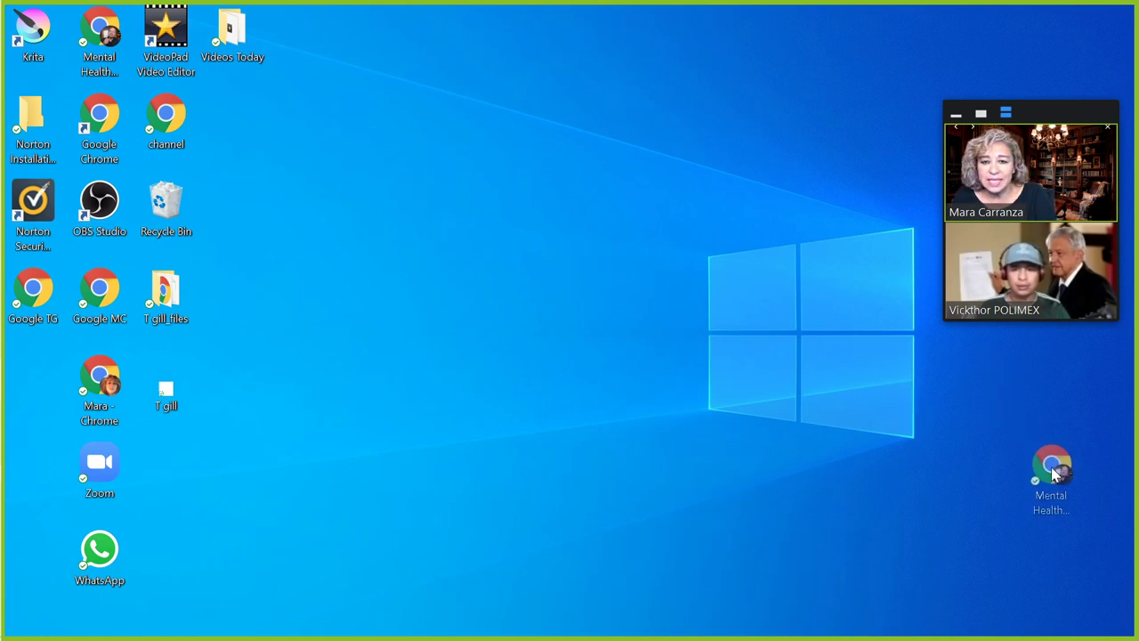
pyautogui.moveTo(362, 153); pyautogui.dragTo(1090, 452)
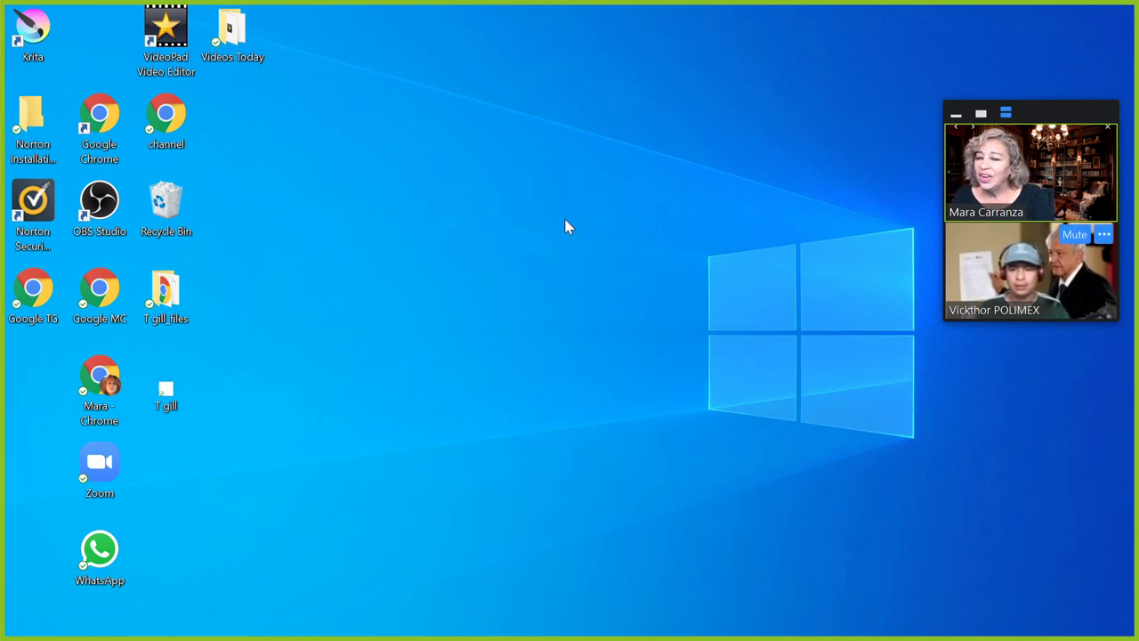
pyautogui.moveTo(238, 33); pyautogui.dragTo(105, 36)
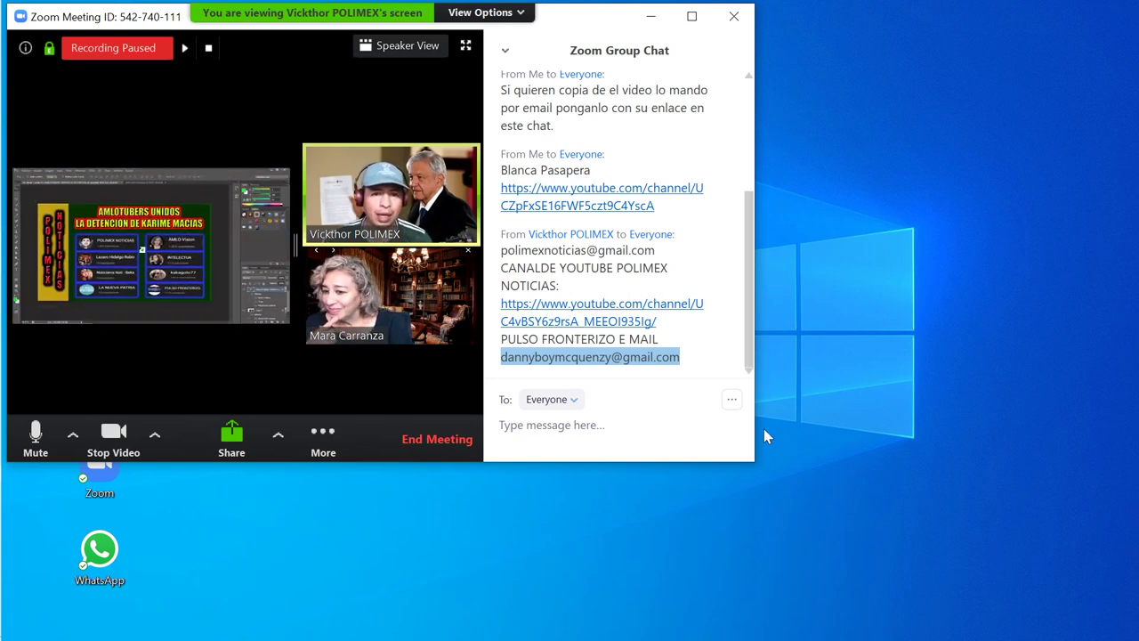
# - Widen the Zoom meeting window across the screen and close the group chat with Alt+H
pyautogui.moveTo(754, 457); pyautogui.dragTo(1138, 457)
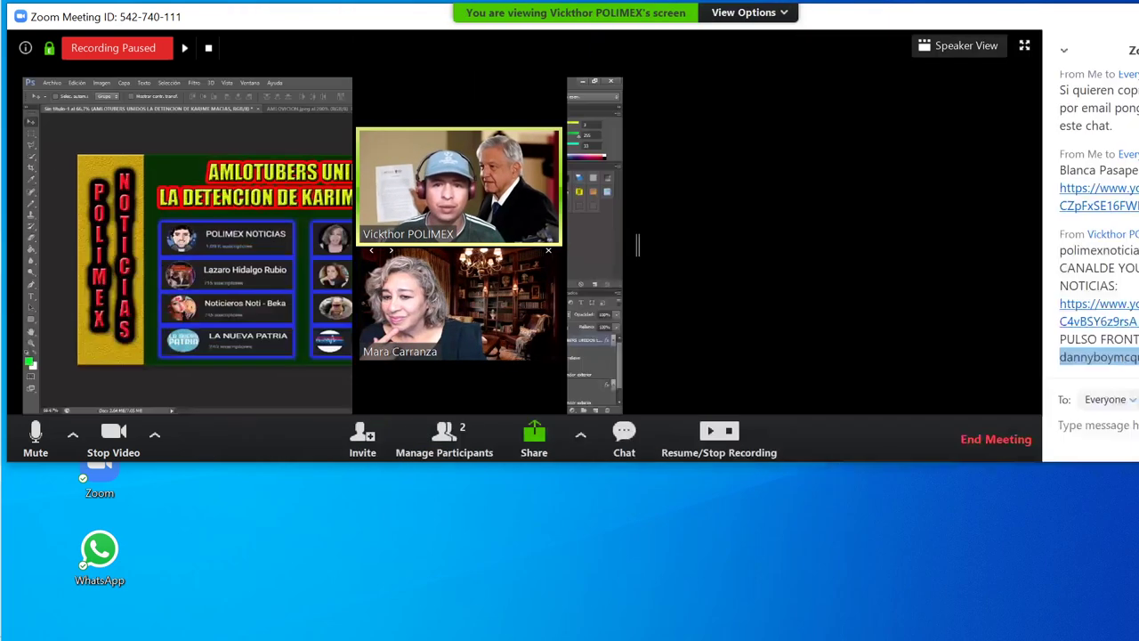
pyautogui.hotkey('alt', 'h')
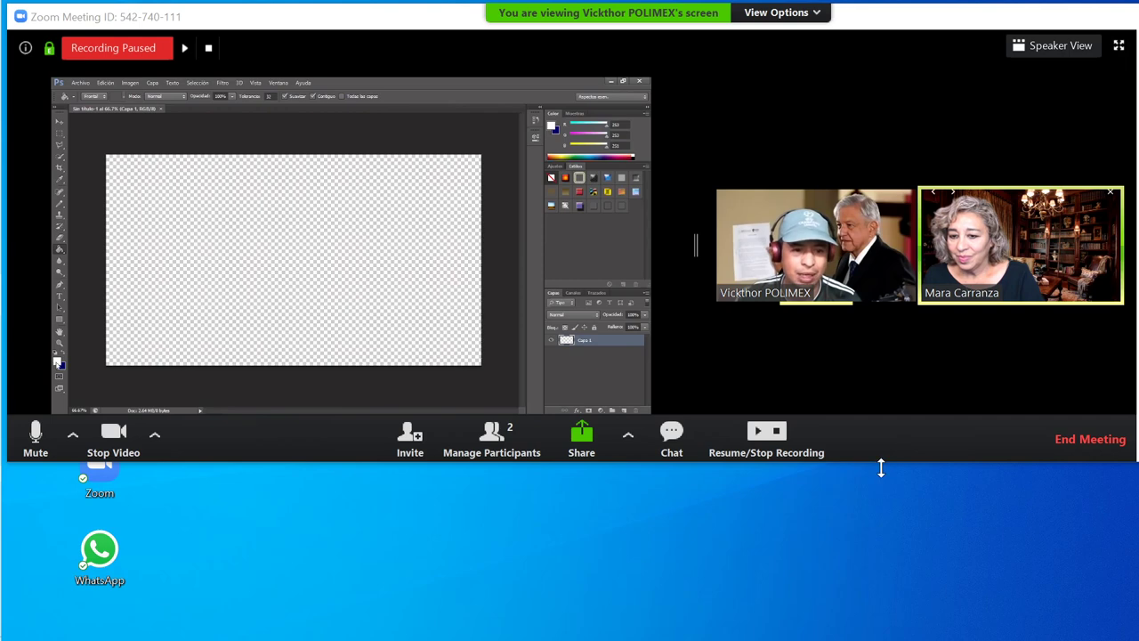
# - Make the Zoom meeting window taller and dismiss the news notification over the shared screen
pyautogui.moveTo(882, 464); pyautogui.dragTo(881, 634)
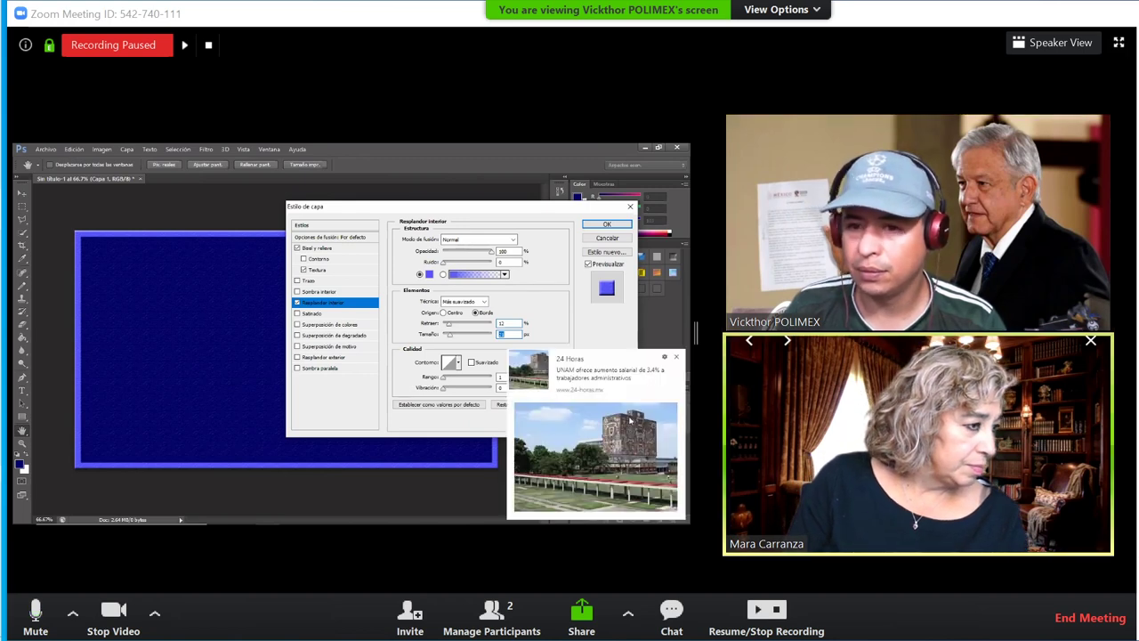
pyautogui.click(677, 358)
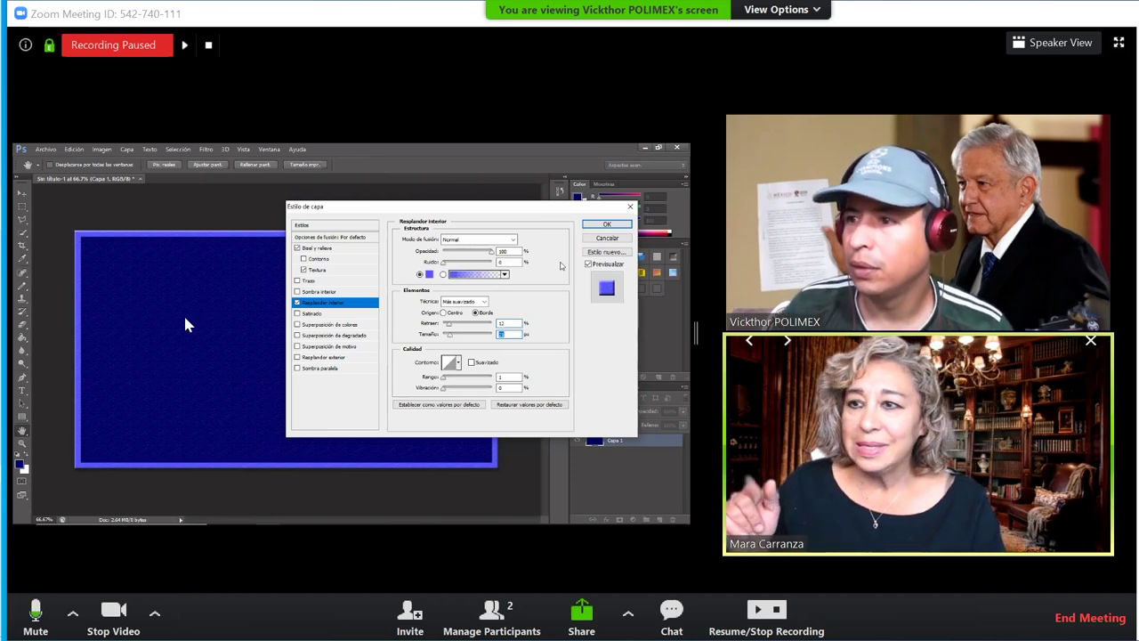
# - Copy the Zoom meeting's invitation URL from the Invite dialog, then close it
pyautogui.click(410, 611)
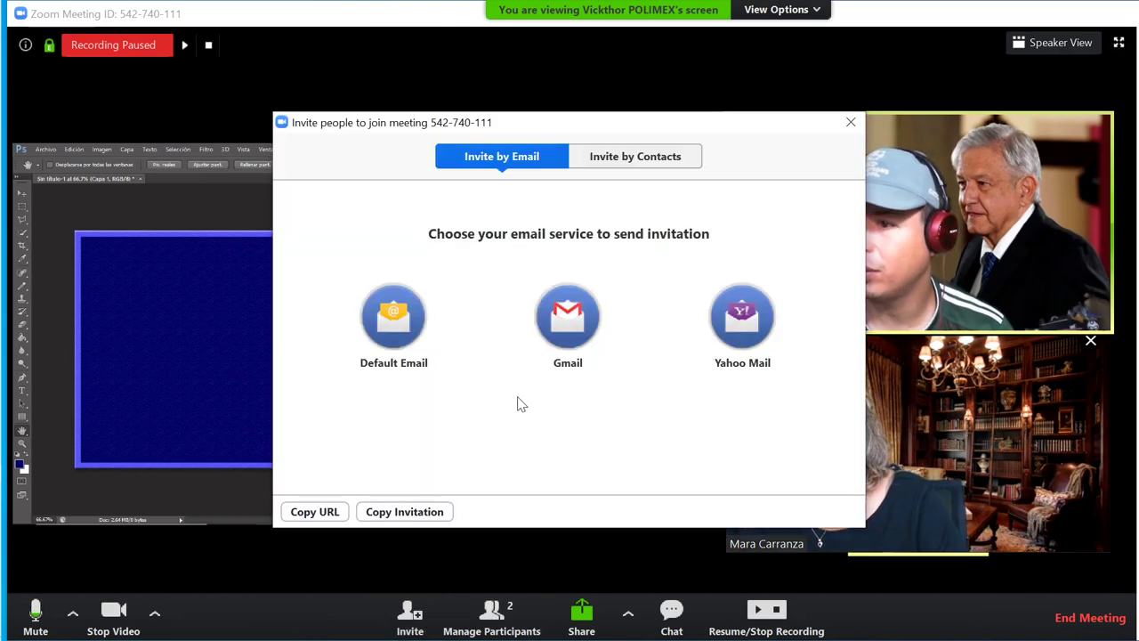
pyautogui.click(334, 522)
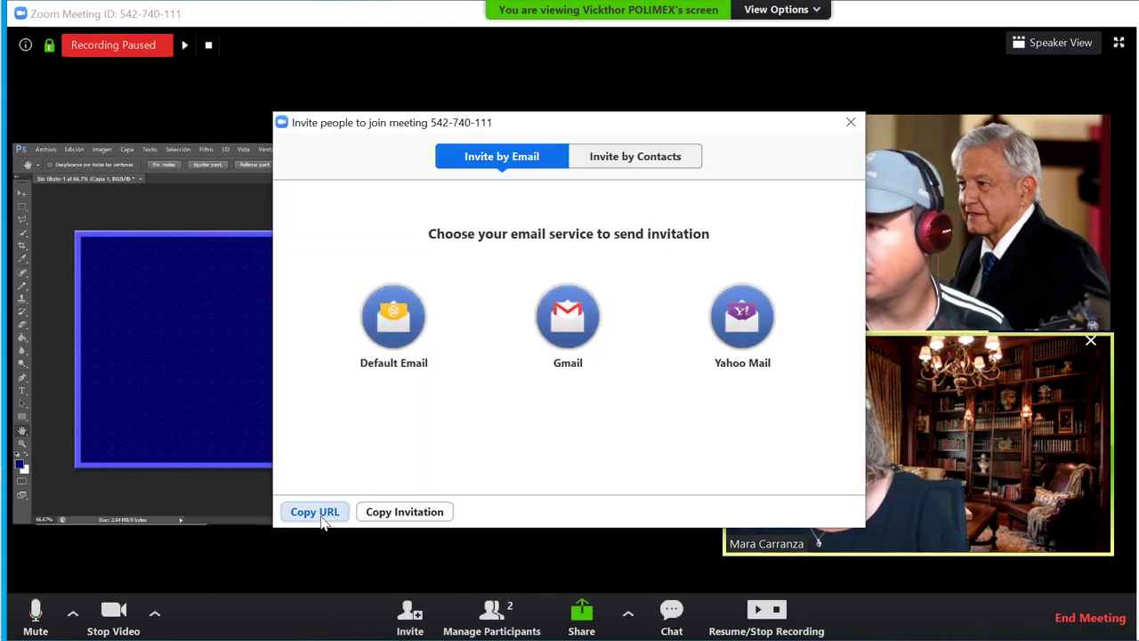
pyautogui.click(852, 122)
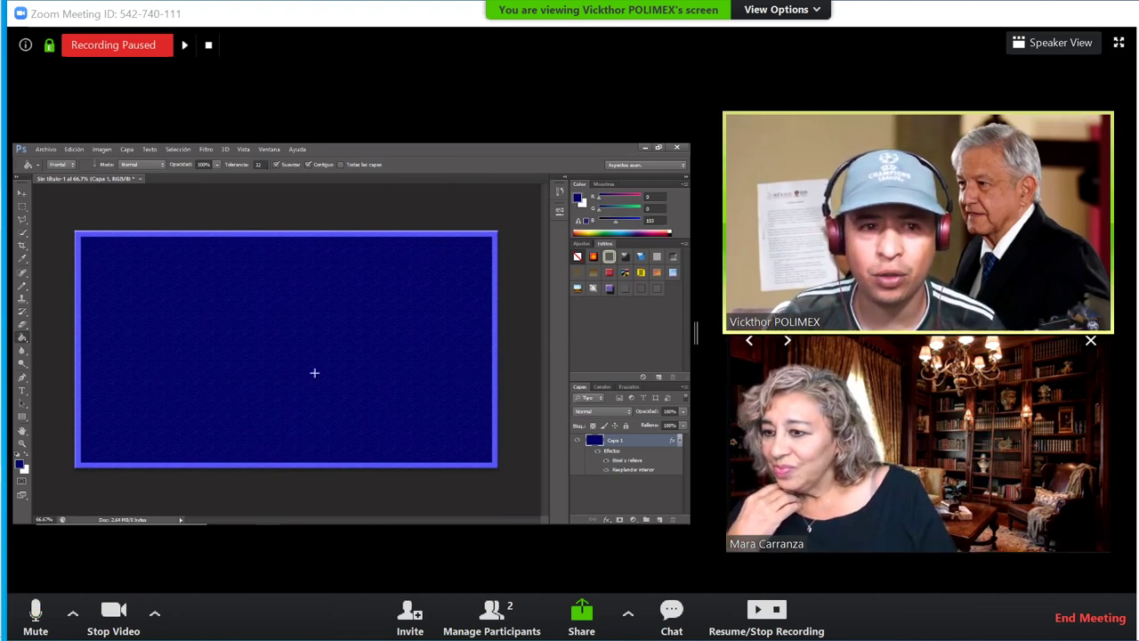
pyautogui.click(47, 150)
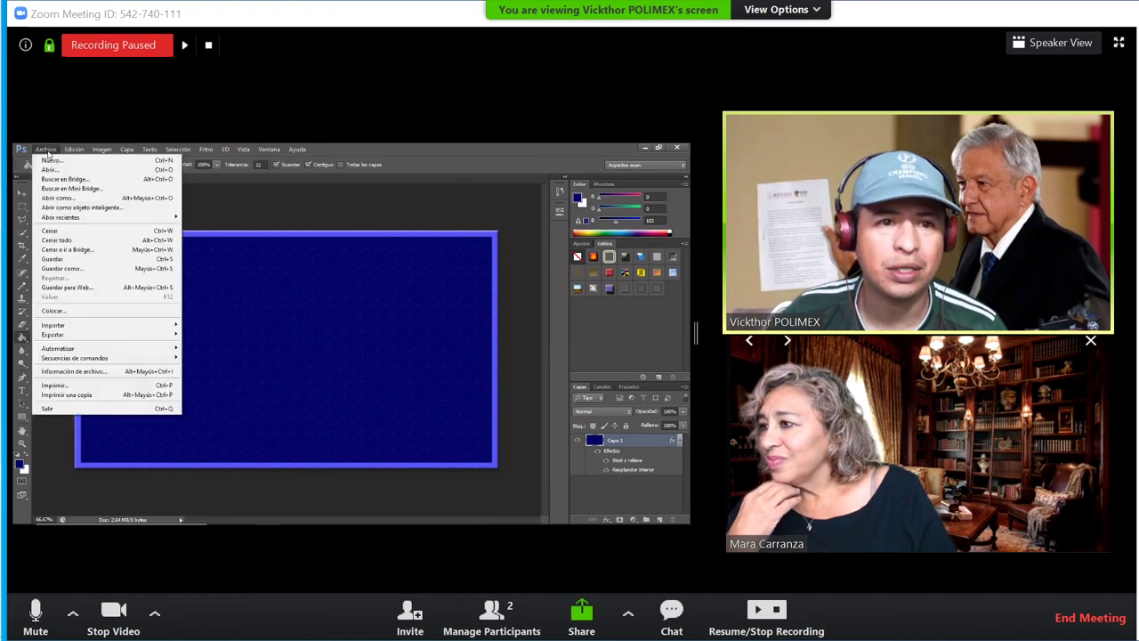
pyautogui.click(84, 289)
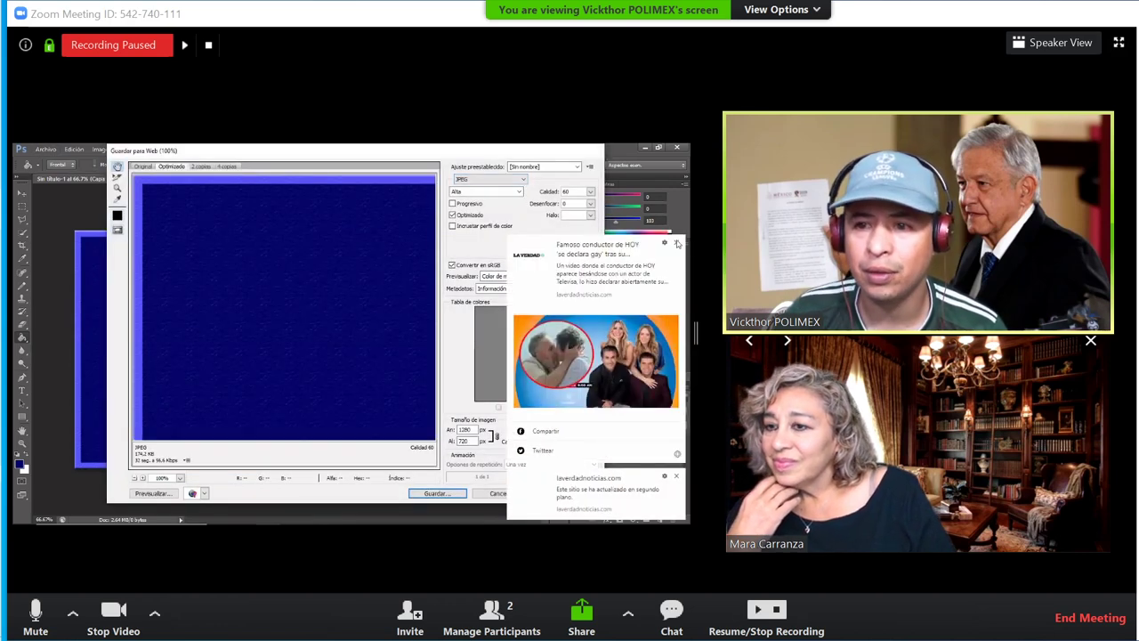
pyautogui.click(678, 243)
pyautogui.click(524, 181)
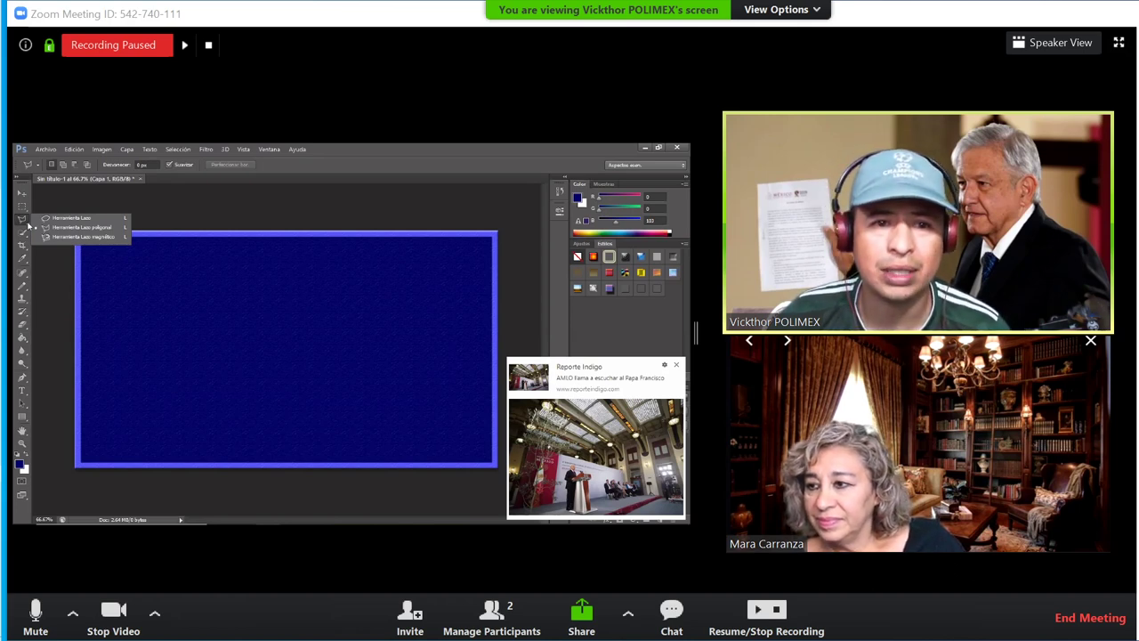
# - Draw a diagonal four-sided Polygonal Lasso selection over the left side of the canvas
pyautogui.click(25, 222)
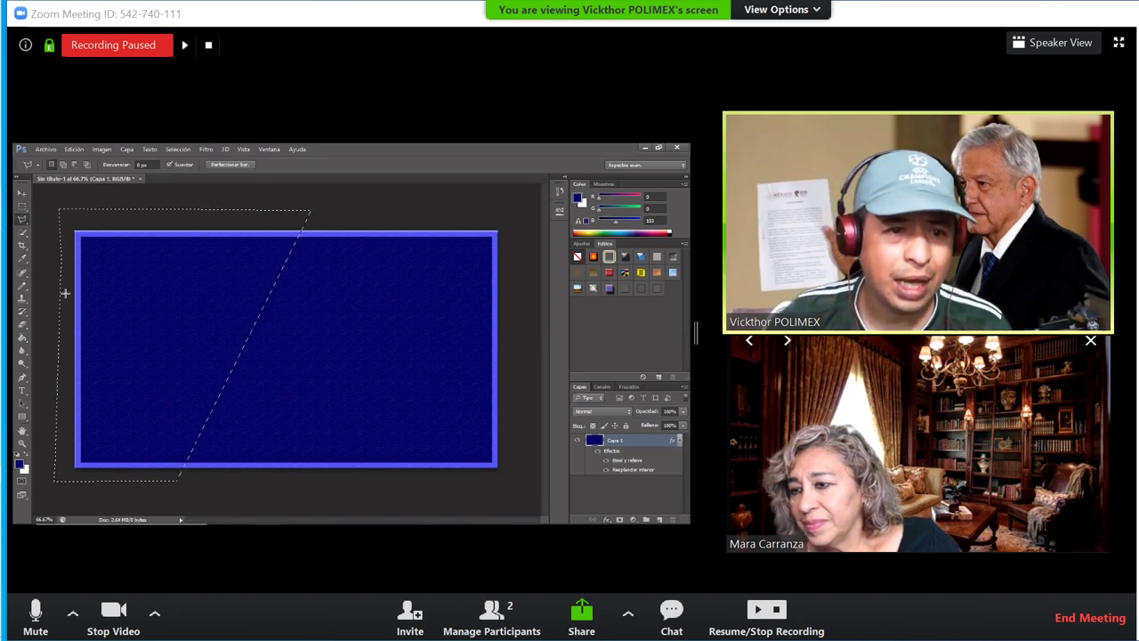
pyautogui.click(21, 338)
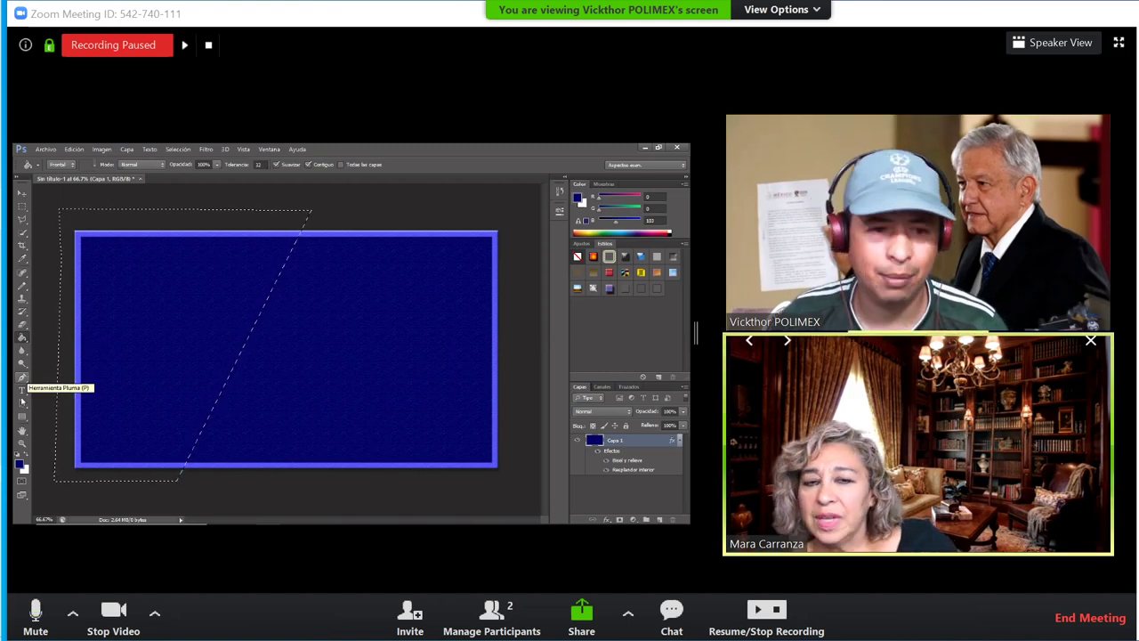
# - Set the foreground colour to olive yellow, RGB 202, 204, 42 (hex cacc2a)
pyautogui.click(19, 464)
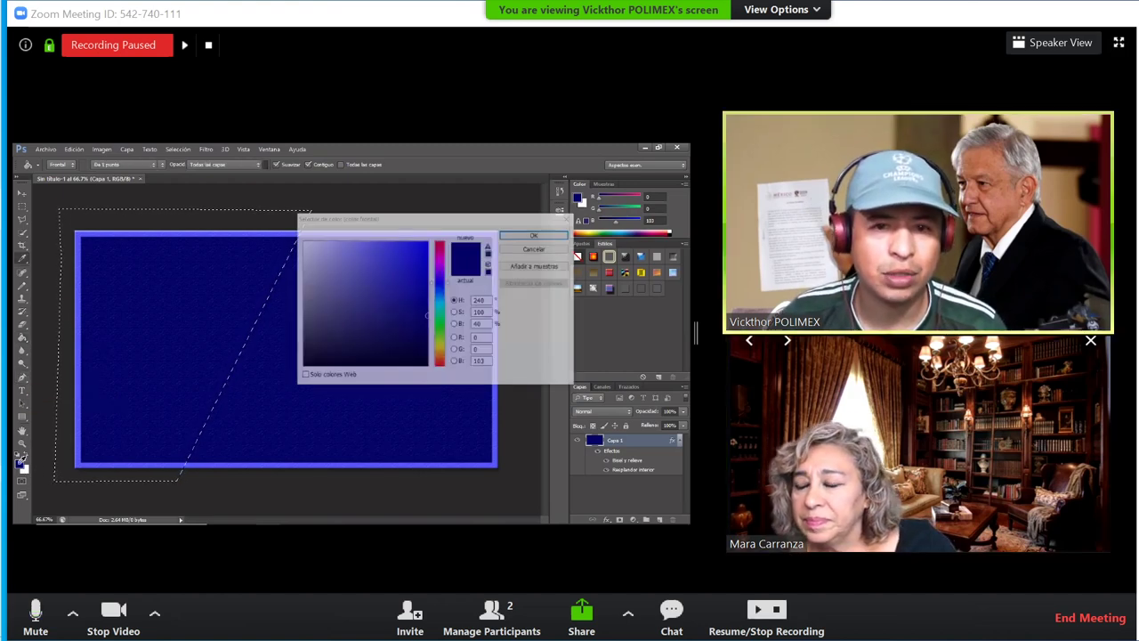
pyautogui.click(535, 234)
pyautogui.click(27, 456)
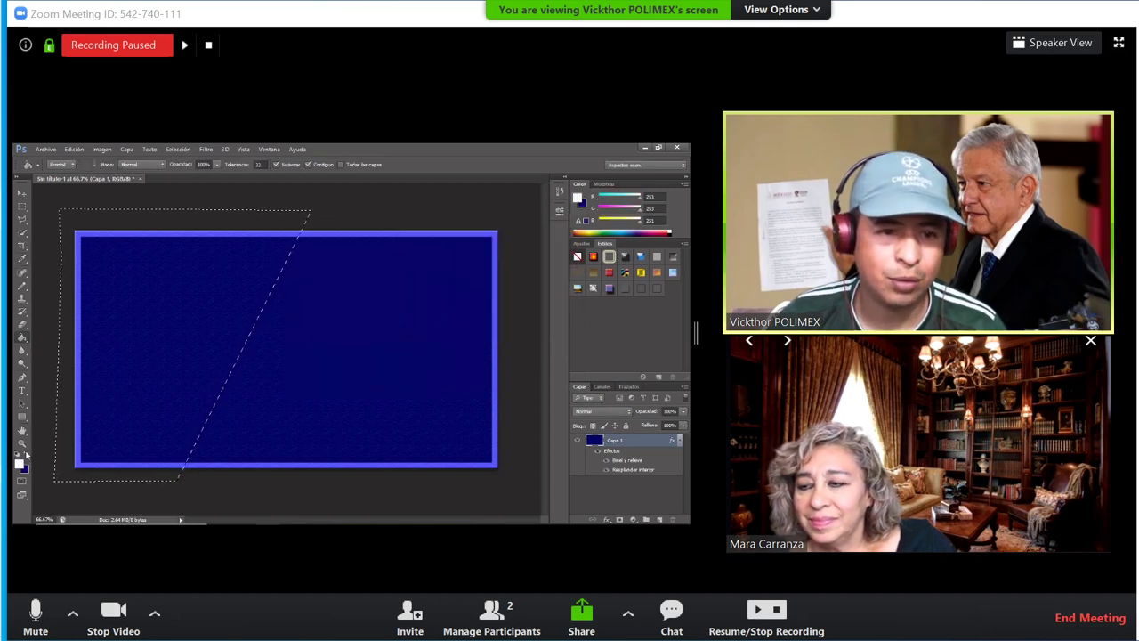
pyautogui.click(20, 463)
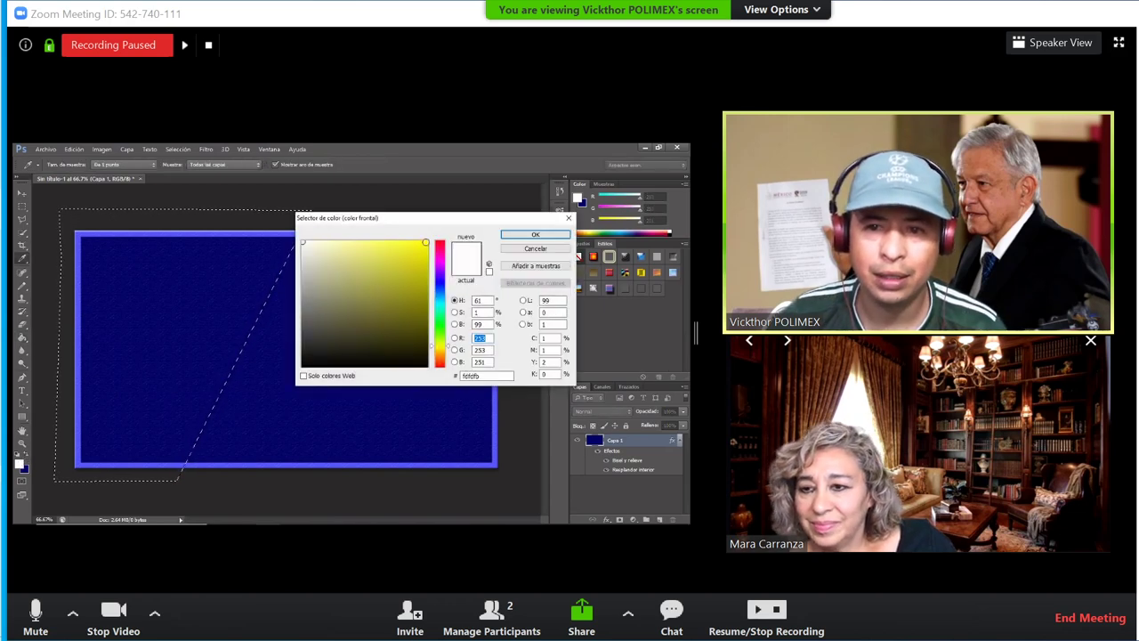
pyautogui.click(426, 241)
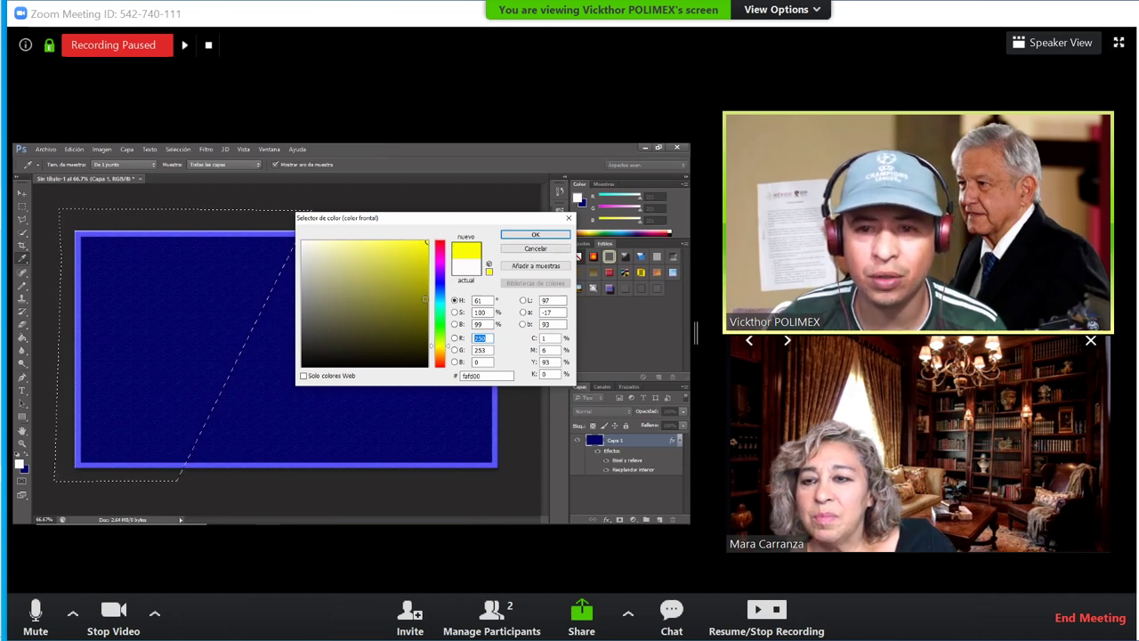
pyautogui.click(426, 299)
pyautogui.moveTo(426, 299)
pyautogui.mouseDown()
pyautogui.moveTo(427, 270)
pyautogui.moveTo(401, 266)
pyautogui.mouseUp()
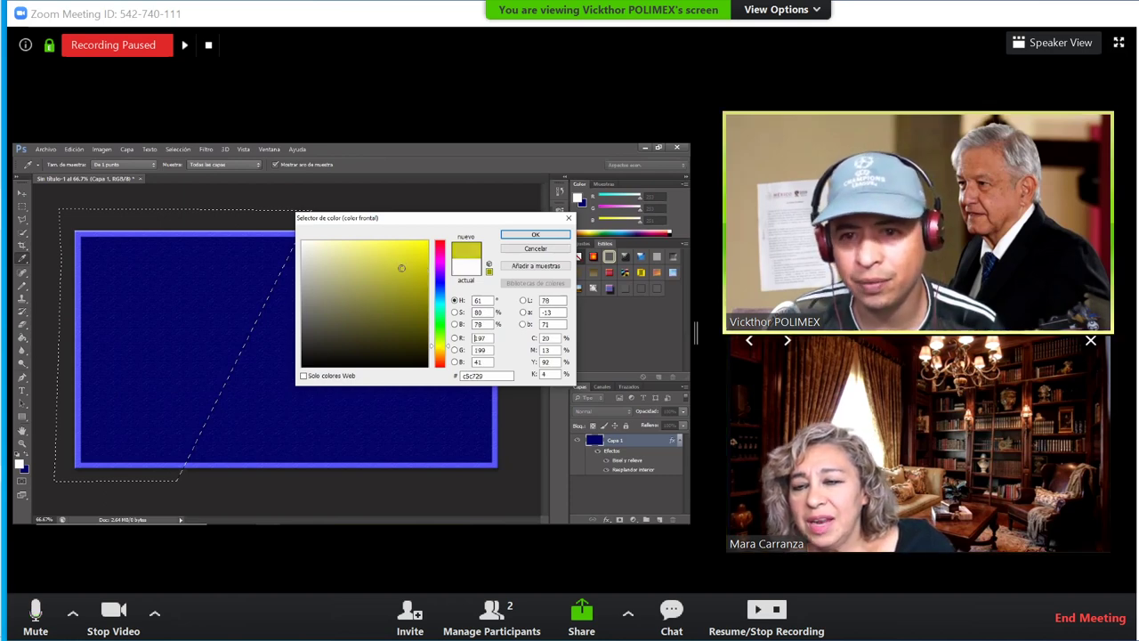
pyautogui.click(535, 234)
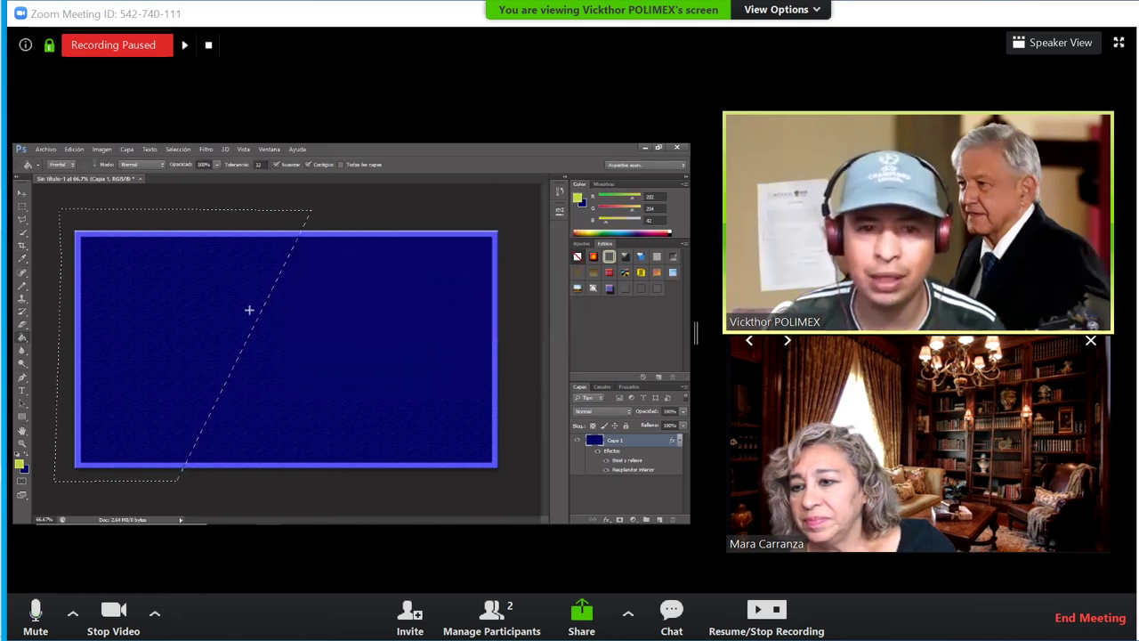
# - Fill the slanted left panel with olive yellow on the new layer Capa 2
pyautogui.click(160, 303)
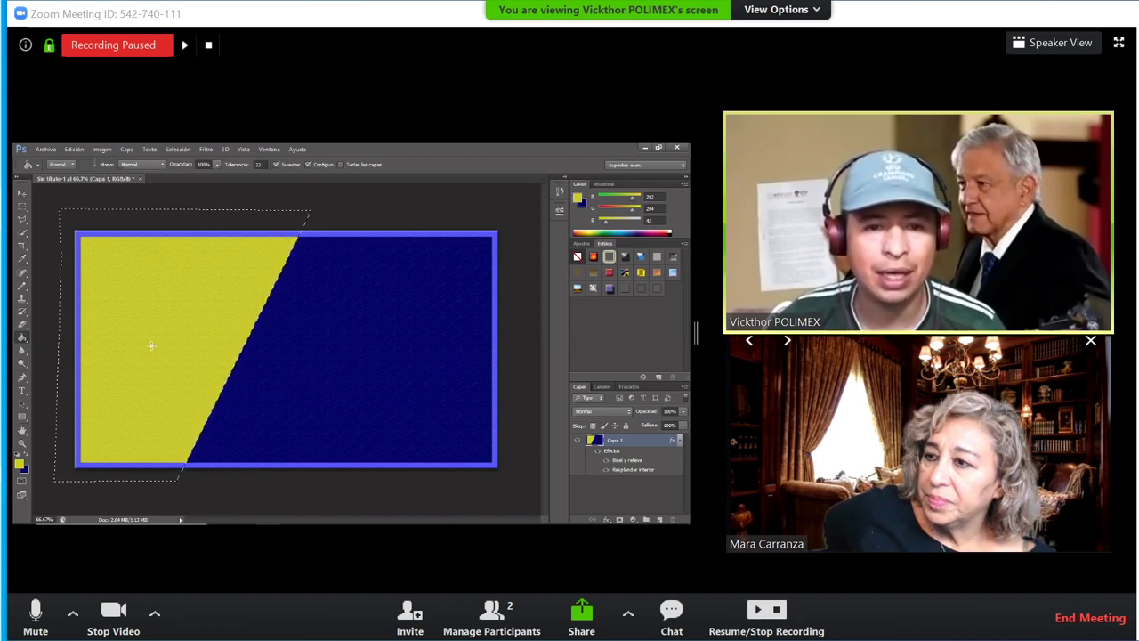
pyautogui.press('v')
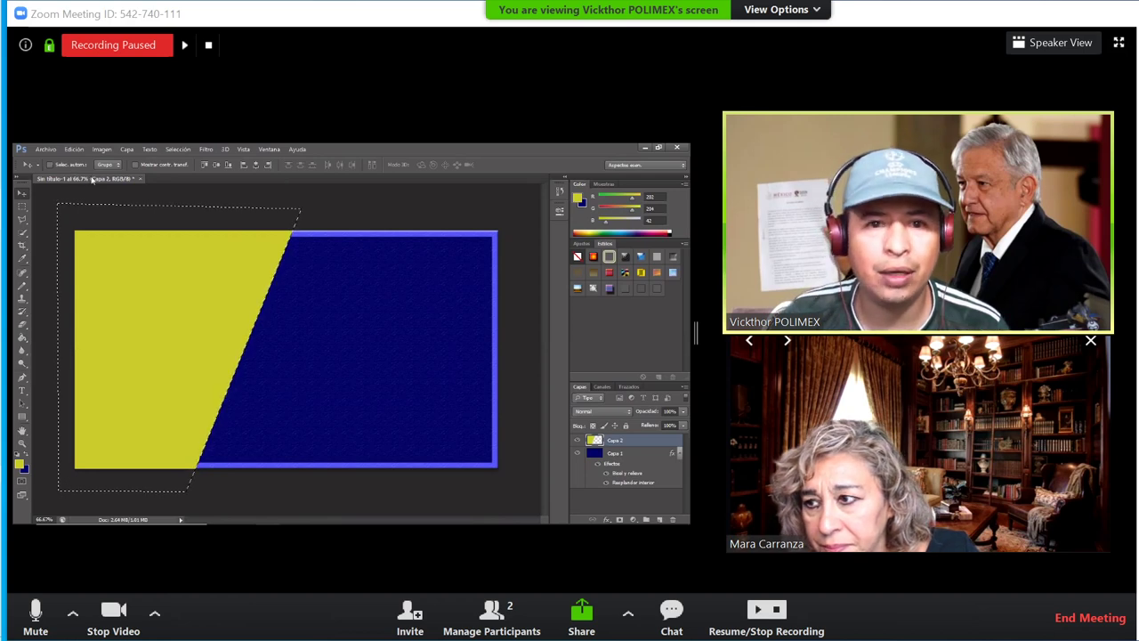
# - Open AMLOTUBERS-UNIDOS from the Escritorio via Archivo > Abrir, dismissing a news pop-up
pyautogui.click(46, 149)
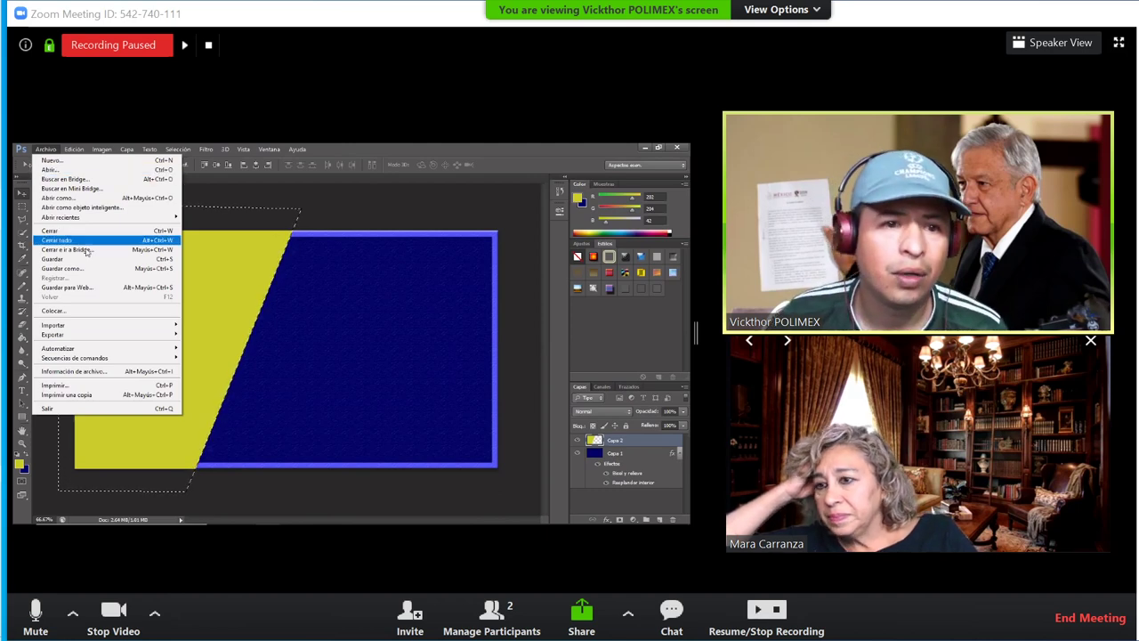
pyautogui.click(60, 170)
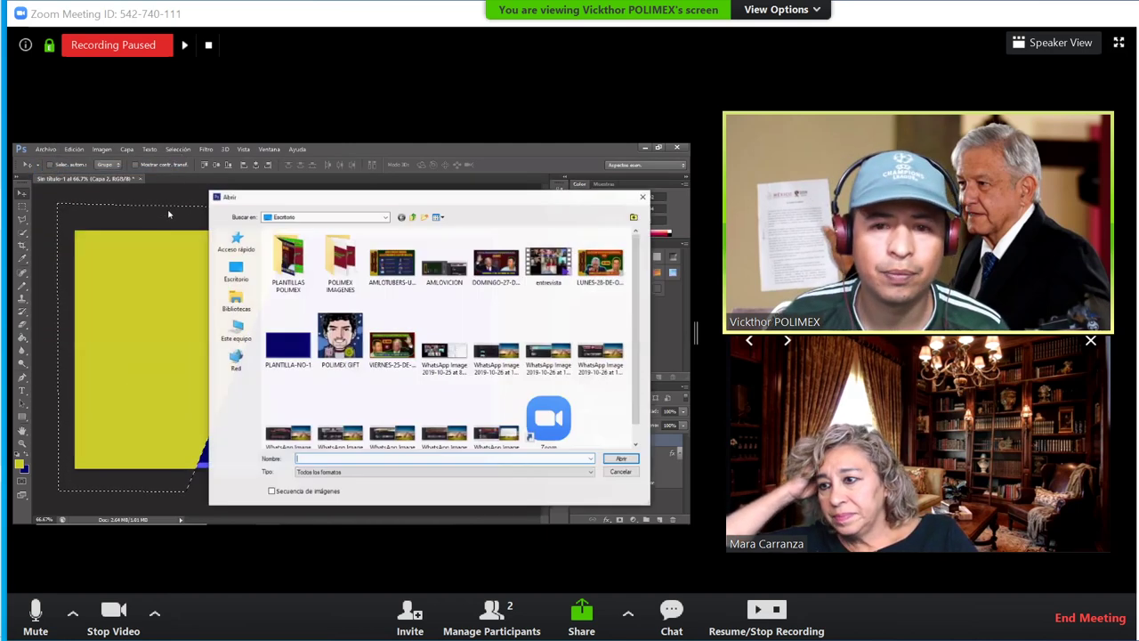
pyautogui.click(392, 264)
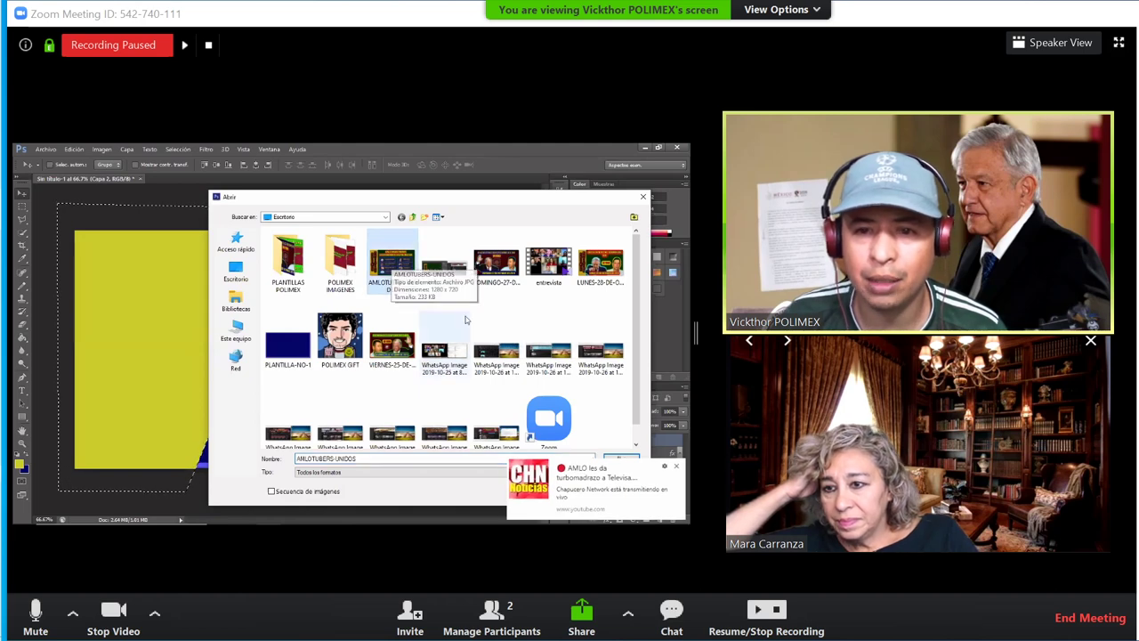
pyautogui.click(674, 467)
pyautogui.click(621, 460)
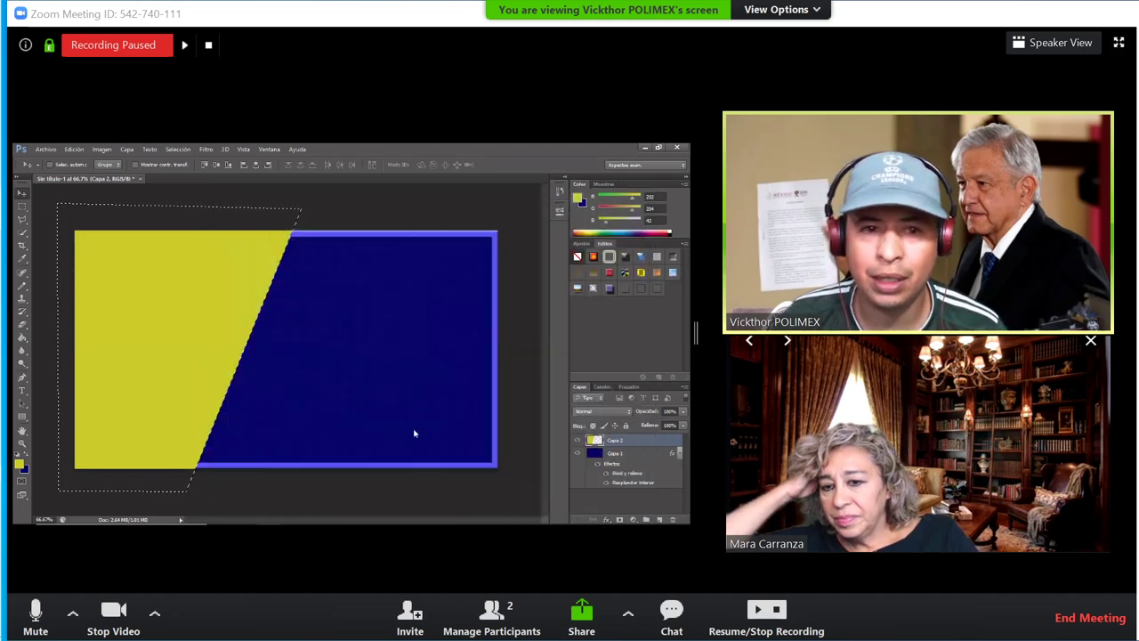
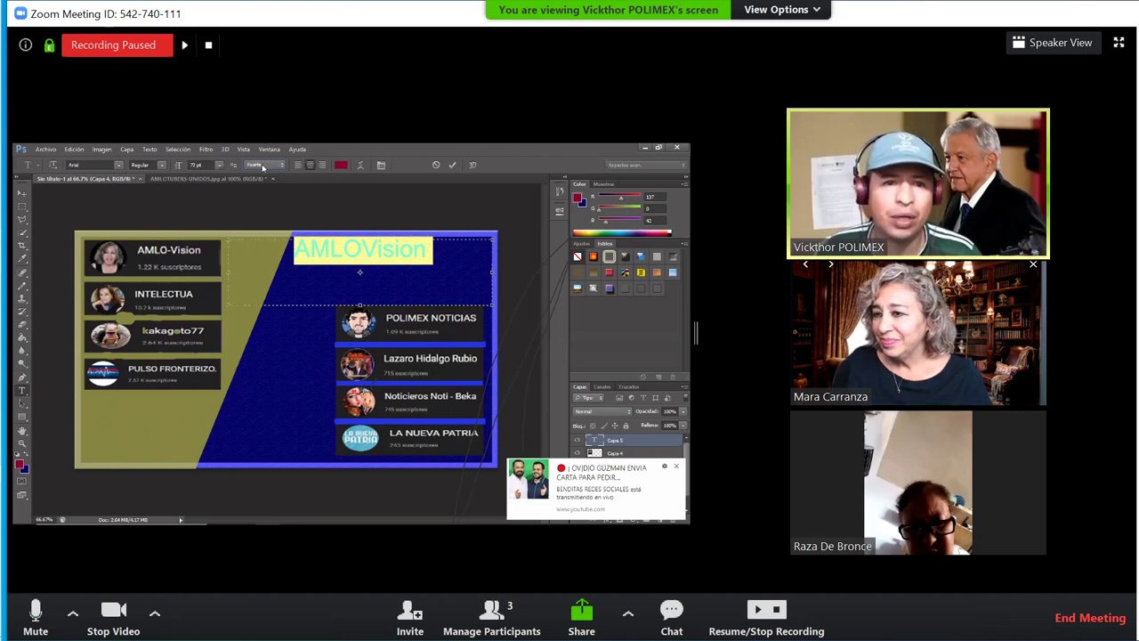
# - Keep the AMLOVision title's font size at 72 pt
pyautogui.click(220, 166)
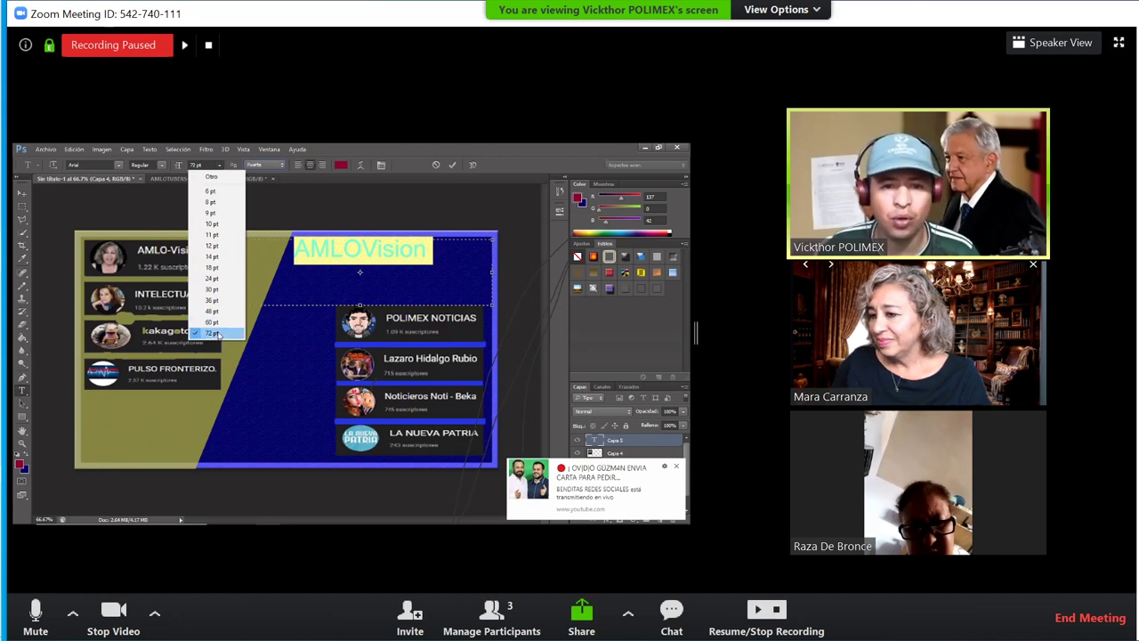
pyautogui.click(213, 333)
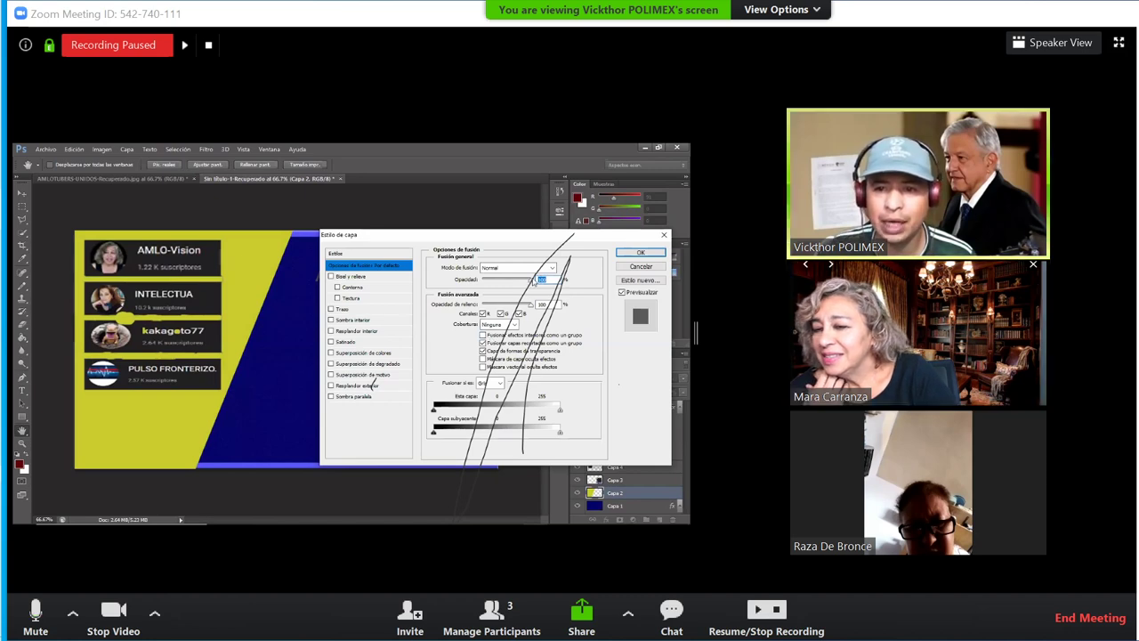
# - Adjust the Opacidad slider for Capa 2's yellow layer in Blending Options
pyautogui.moveTo(514, 282)
pyautogui.mouseDown()
pyautogui.moveTo(502, 282)
pyautogui.moveTo(538, 282)
pyautogui.mouseUp()
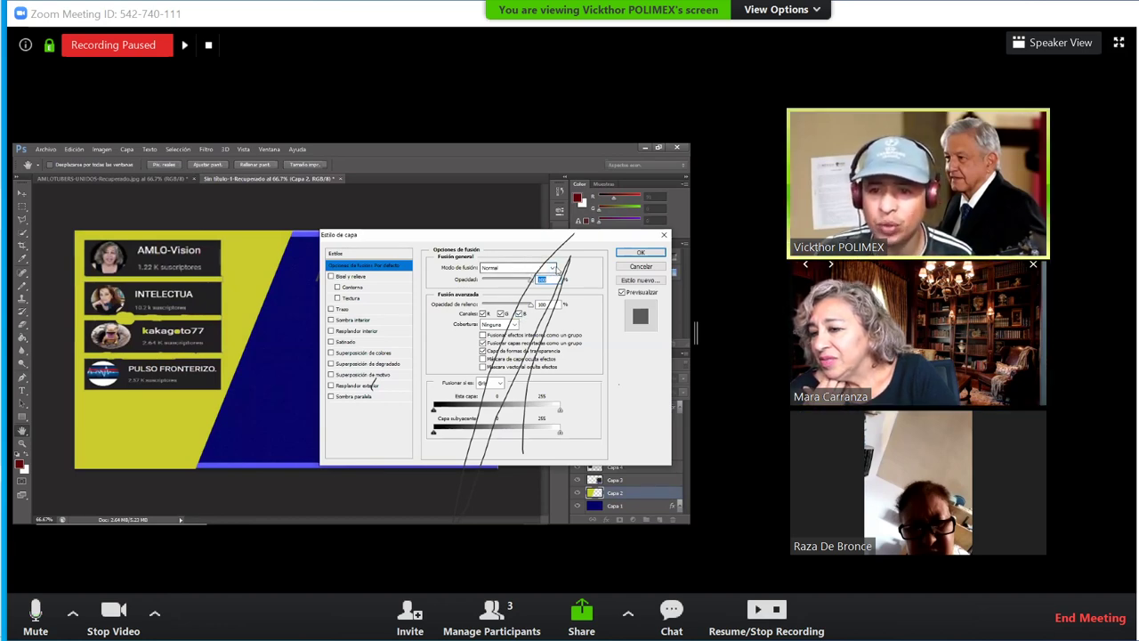
# - Try the Disolver, Oscurecer, Multiplicar, Superponer color and Aclarar blend modes, then settle on Normal
pyautogui.click(554, 268)
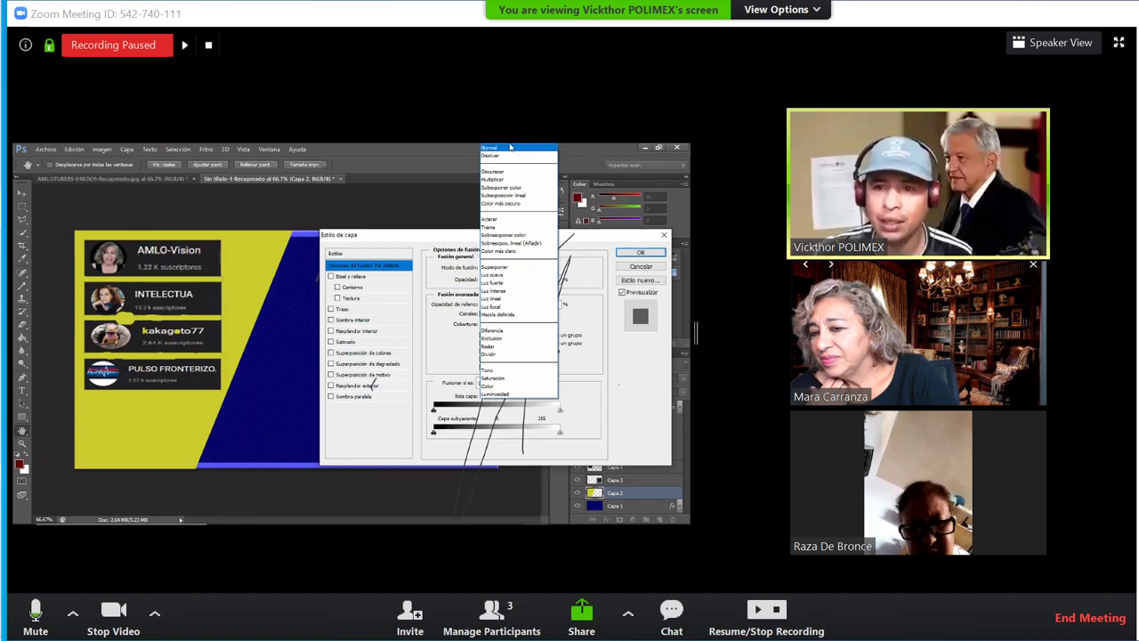
pyautogui.click(506, 155)
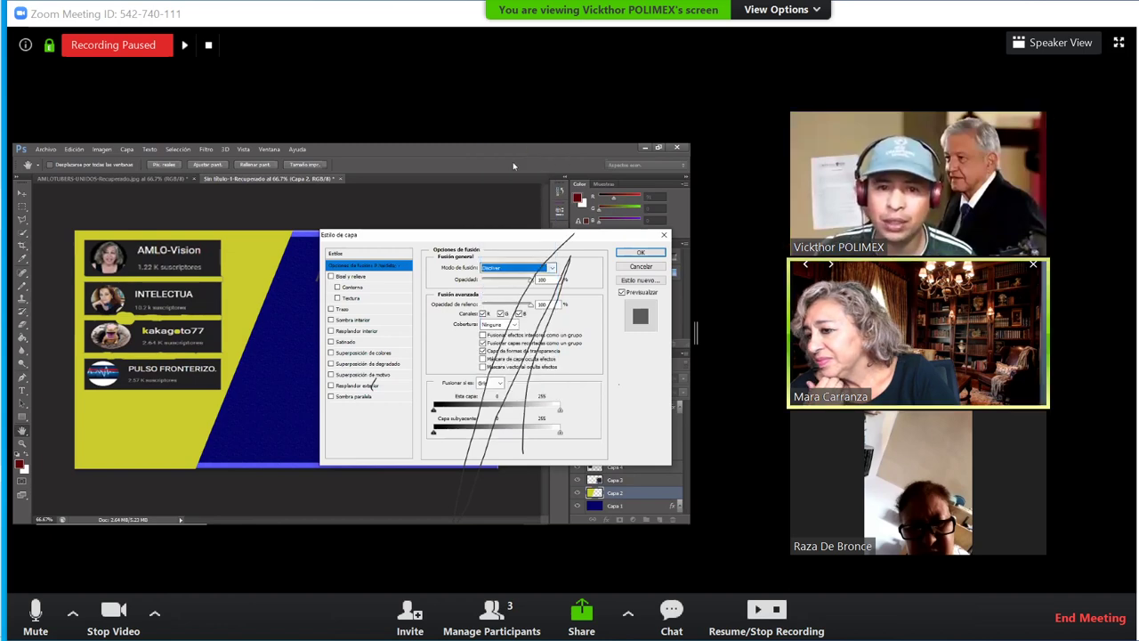
pyautogui.click(552, 268)
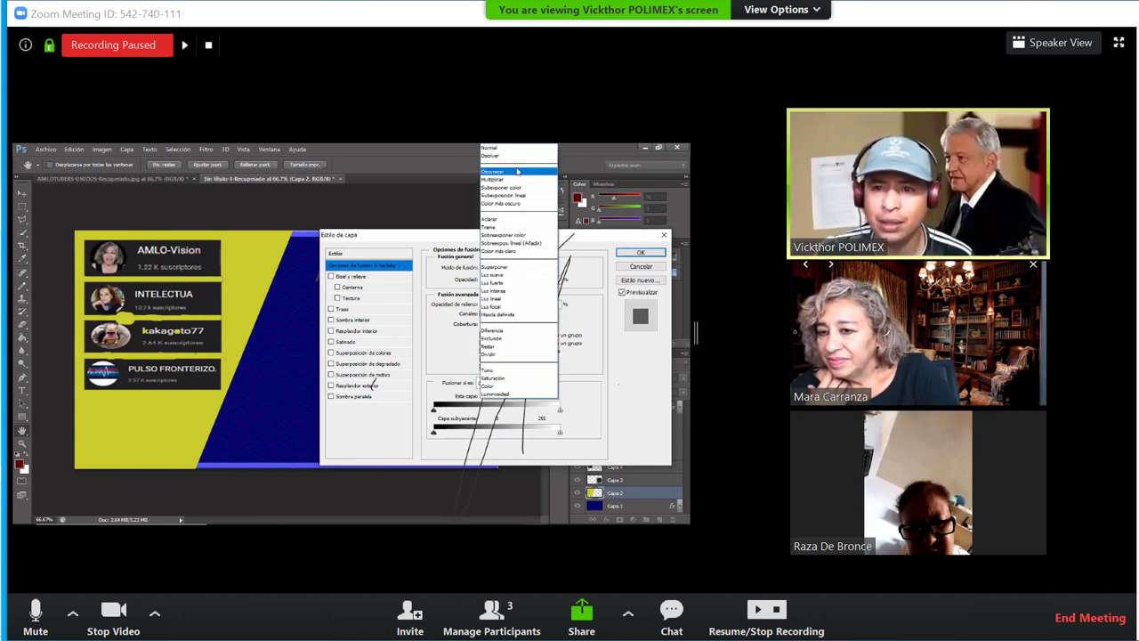
pyautogui.click(521, 181)
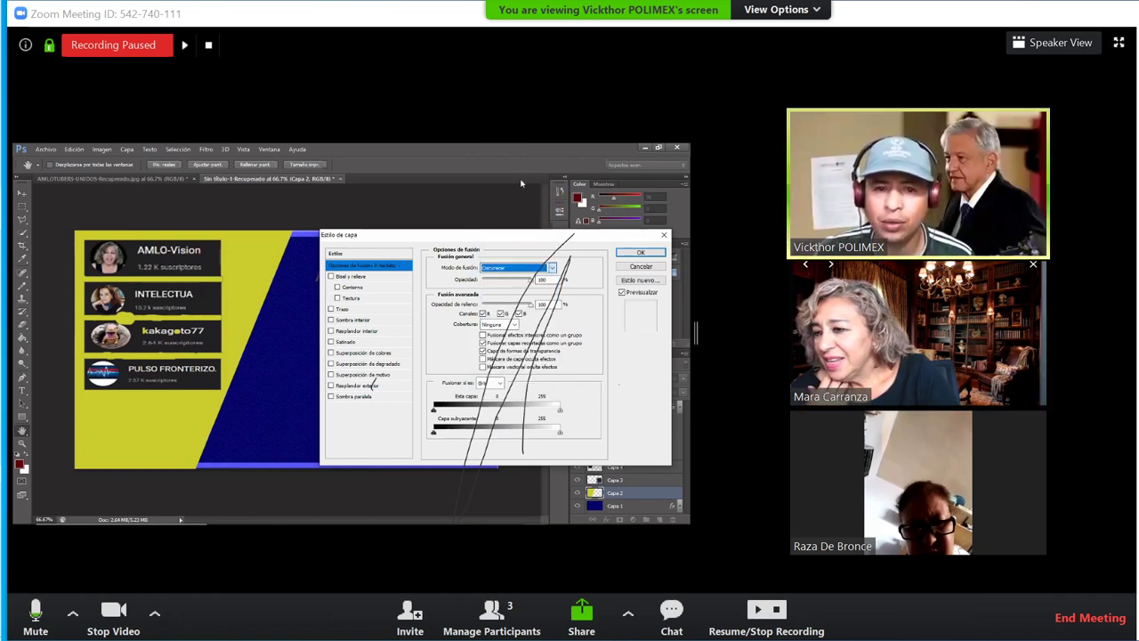
pyautogui.click(552, 267)
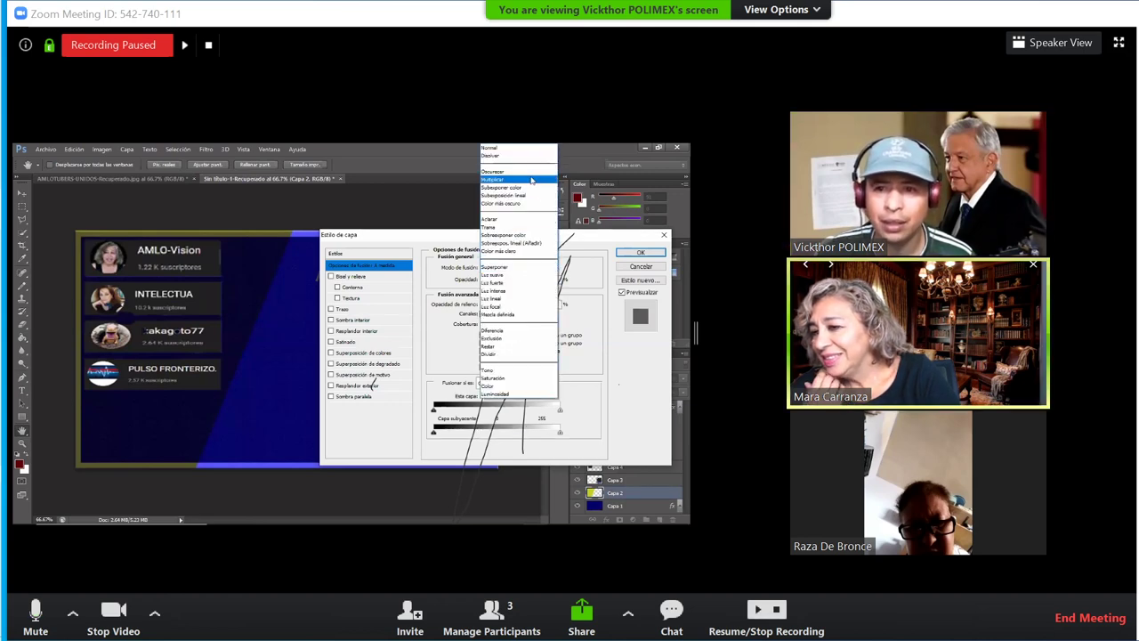
pyautogui.click(518, 183)
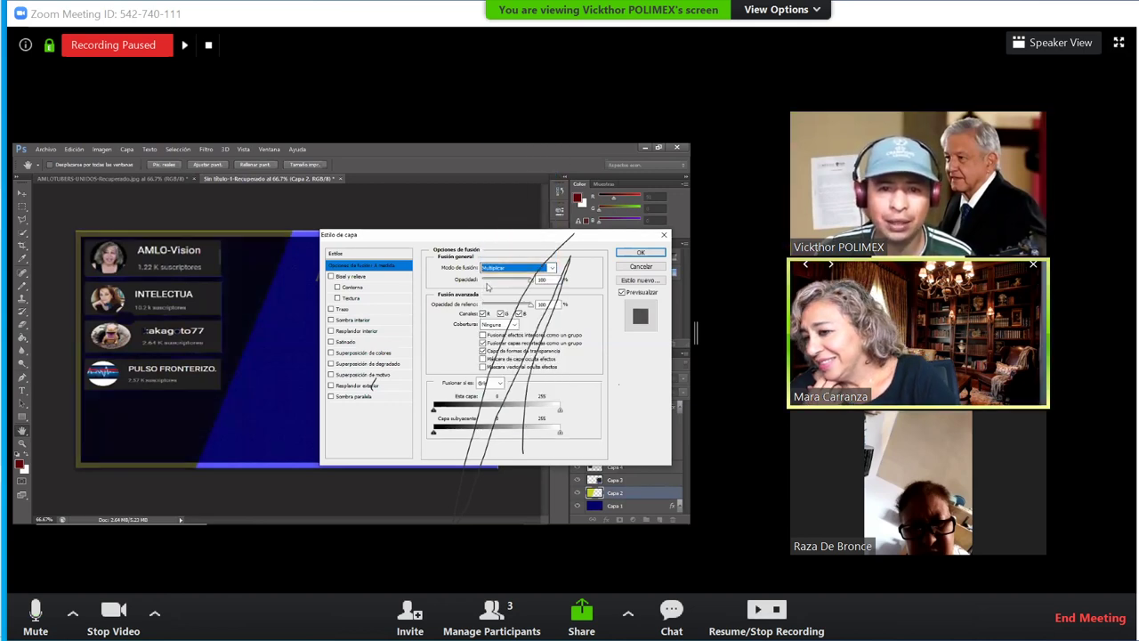
pyautogui.click(553, 270)
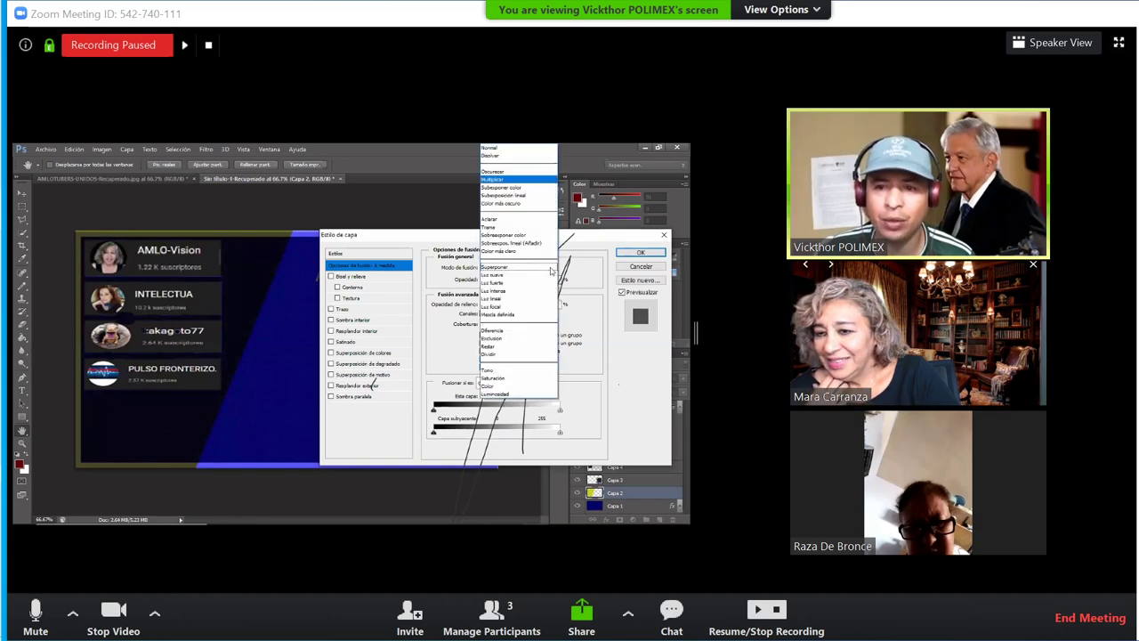
pyautogui.click(520, 188)
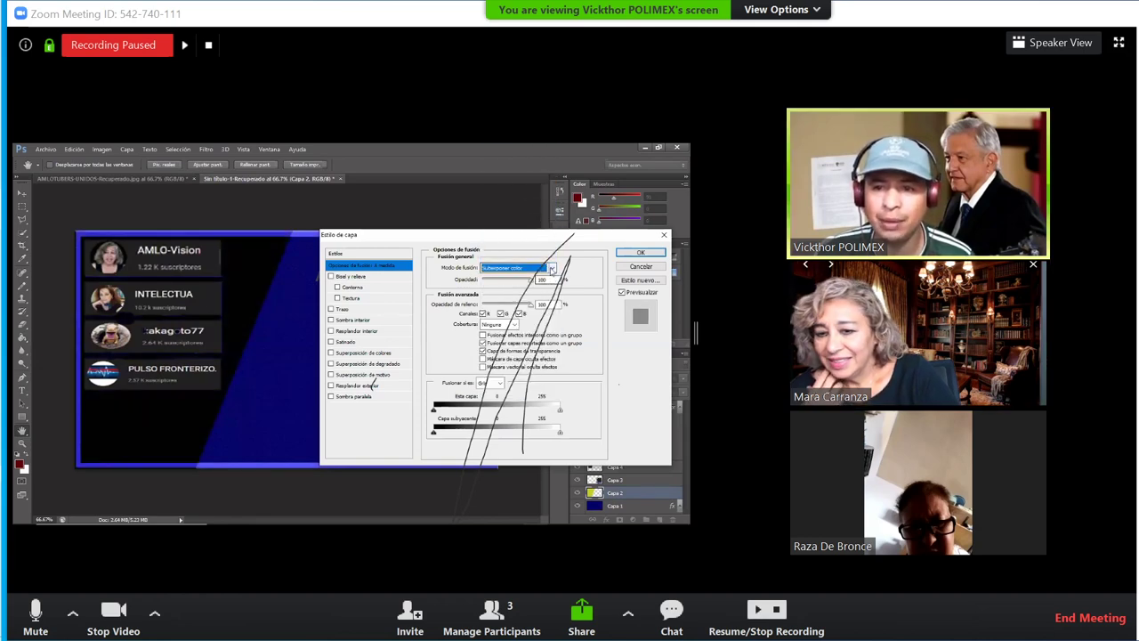
pyautogui.click(552, 268)
pyautogui.click(504, 220)
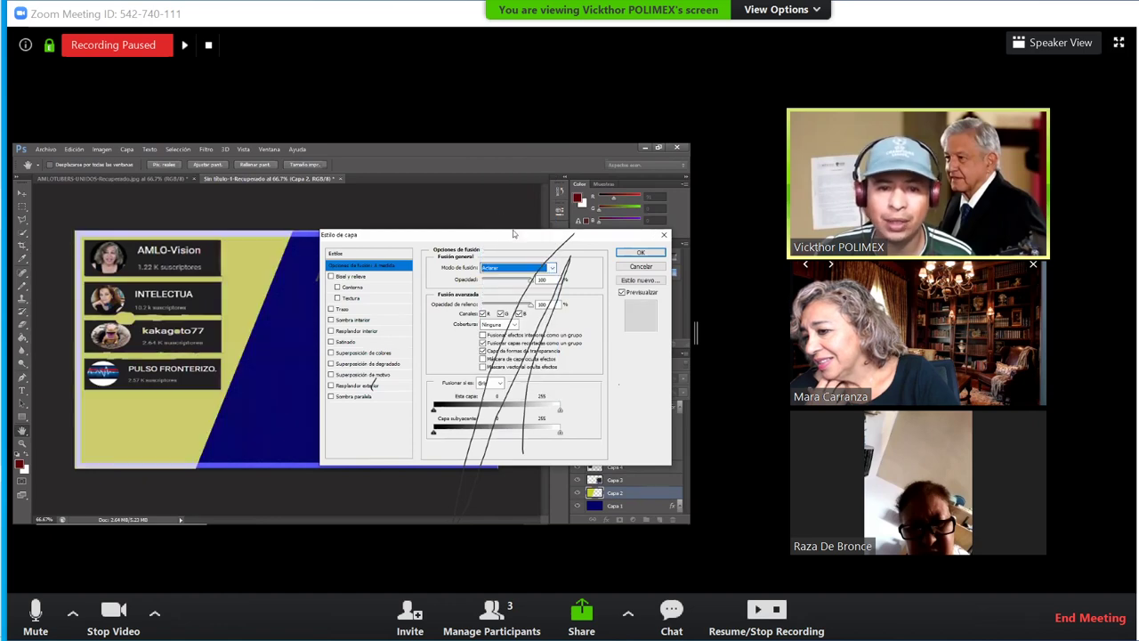
pyautogui.click(551, 268)
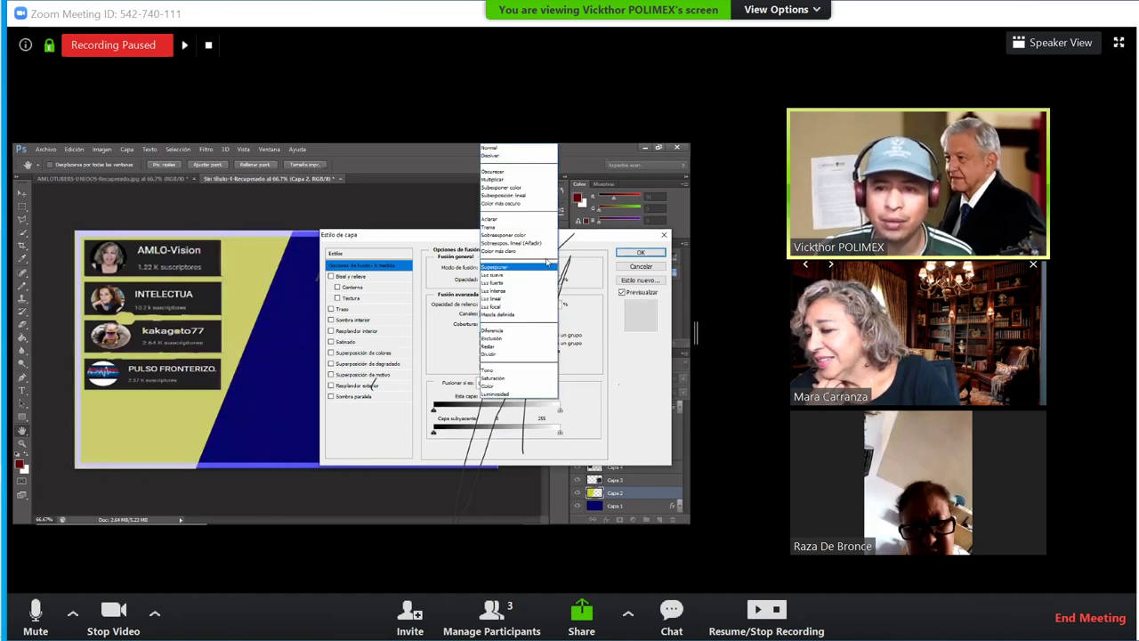
pyautogui.click(511, 150)
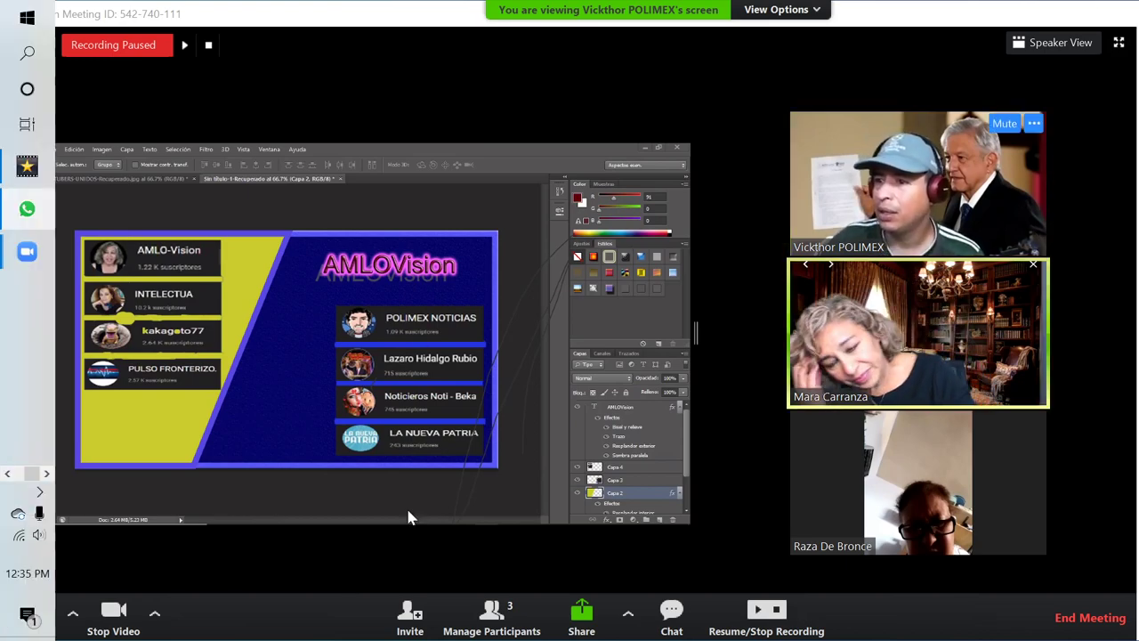
# - Exit full-screen view so the desktop is visible
pyautogui.doubleClick(875, 63)
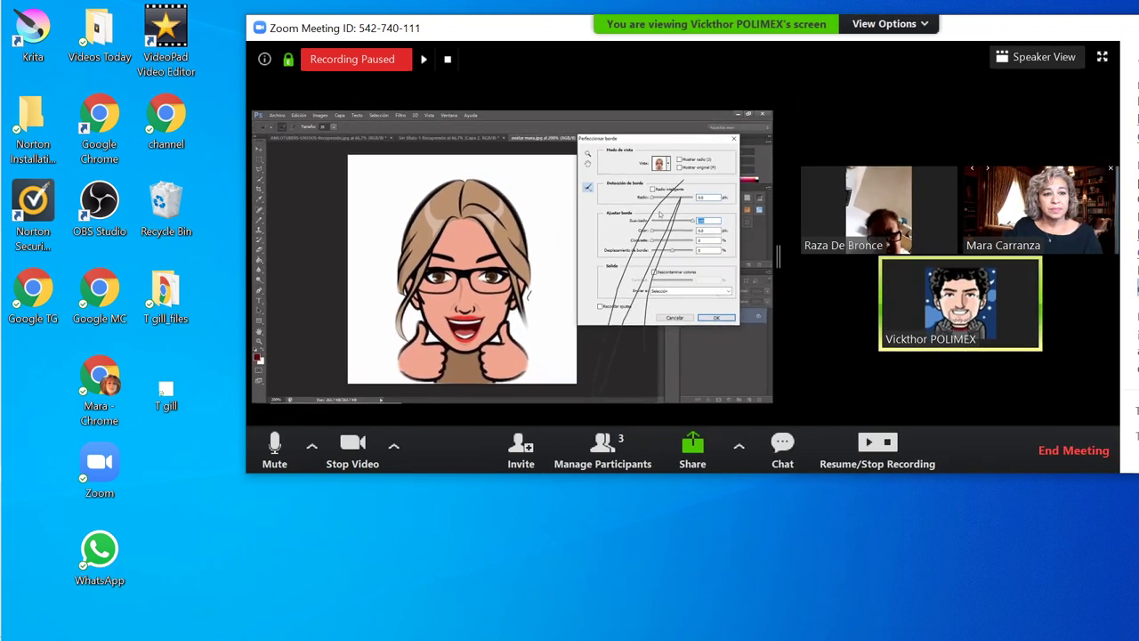
# - Show the meeting chat and resize the meeting window to enlarge the shared screen
pyautogui.hotkey('alt', 'h')
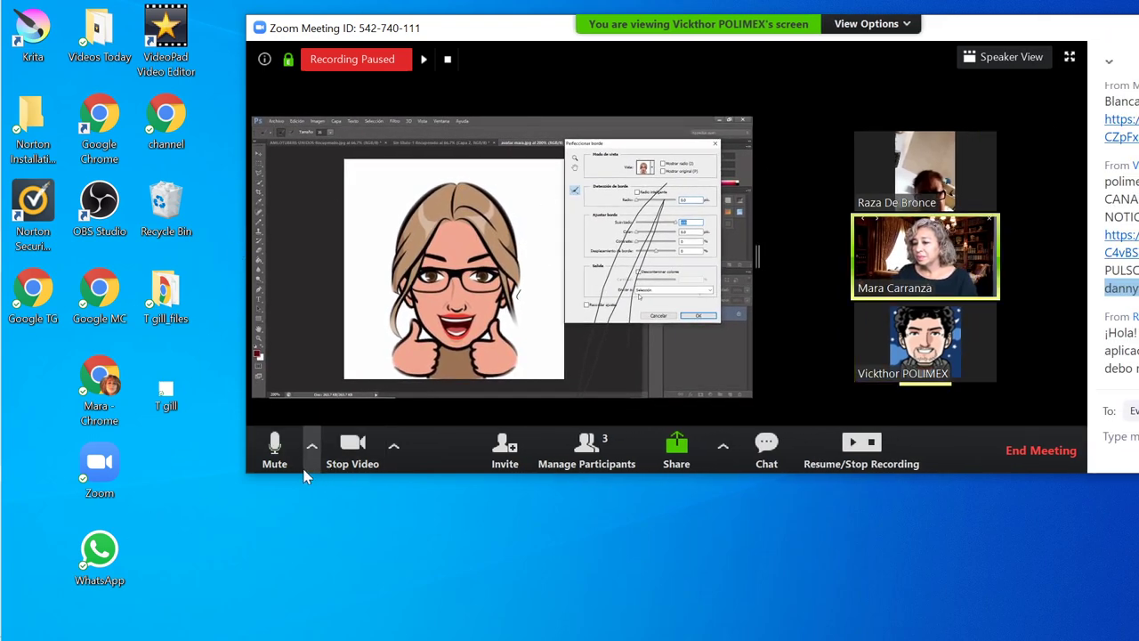
pyautogui.moveTo(246, 473); pyautogui.dragTo(12, 399)
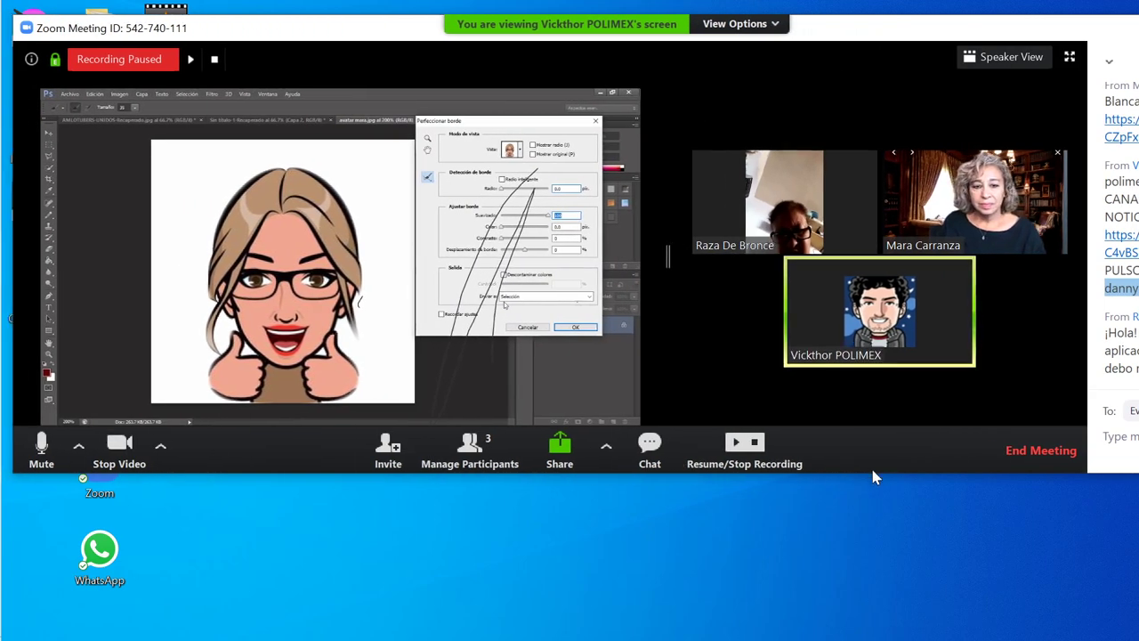
pyautogui.moveTo(875, 473); pyautogui.dragTo(720, 634)
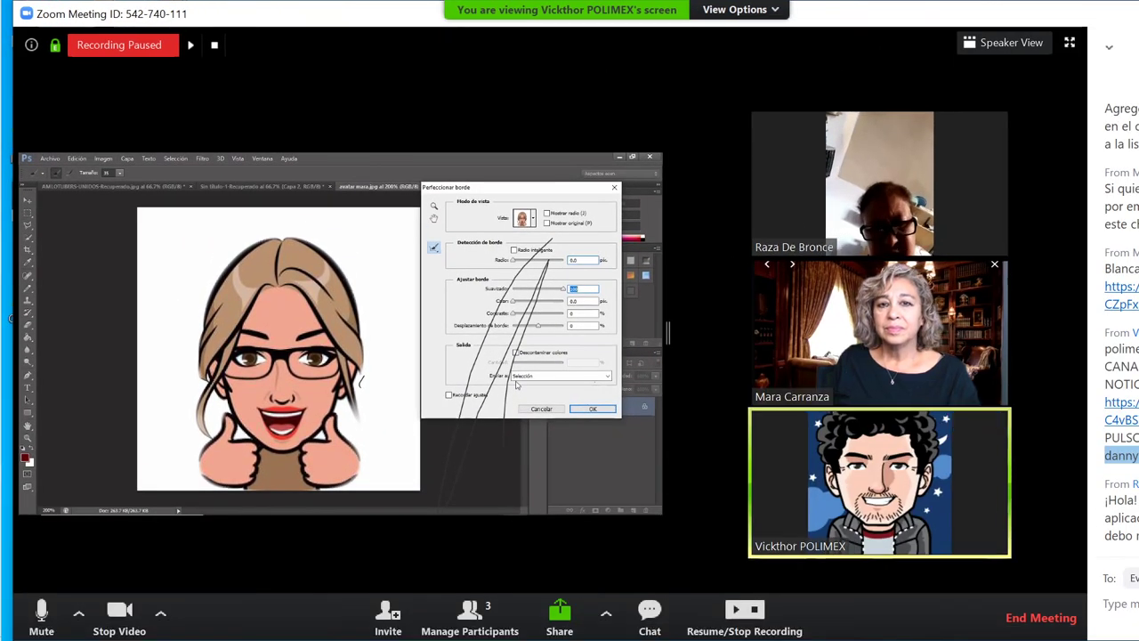
pyautogui.moveTo(875, 24); pyautogui.dragTo(928, 25)
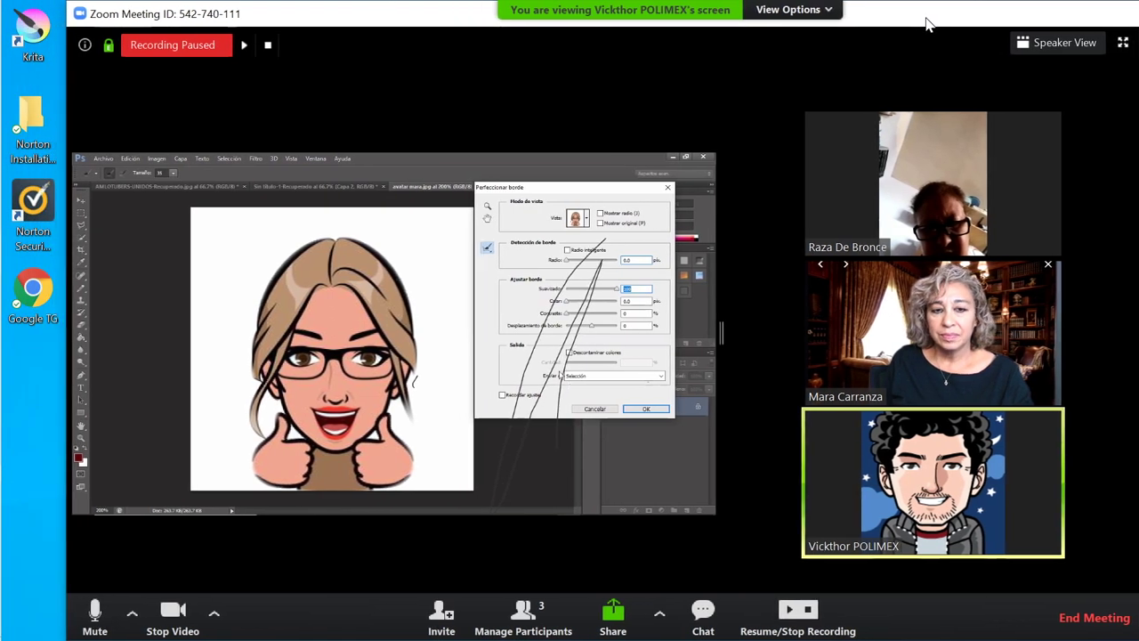
# - Apply the Refine Edge result and drag the selected avatar toward the AMLOTUBERS document
pyautogui.click(647, 409)
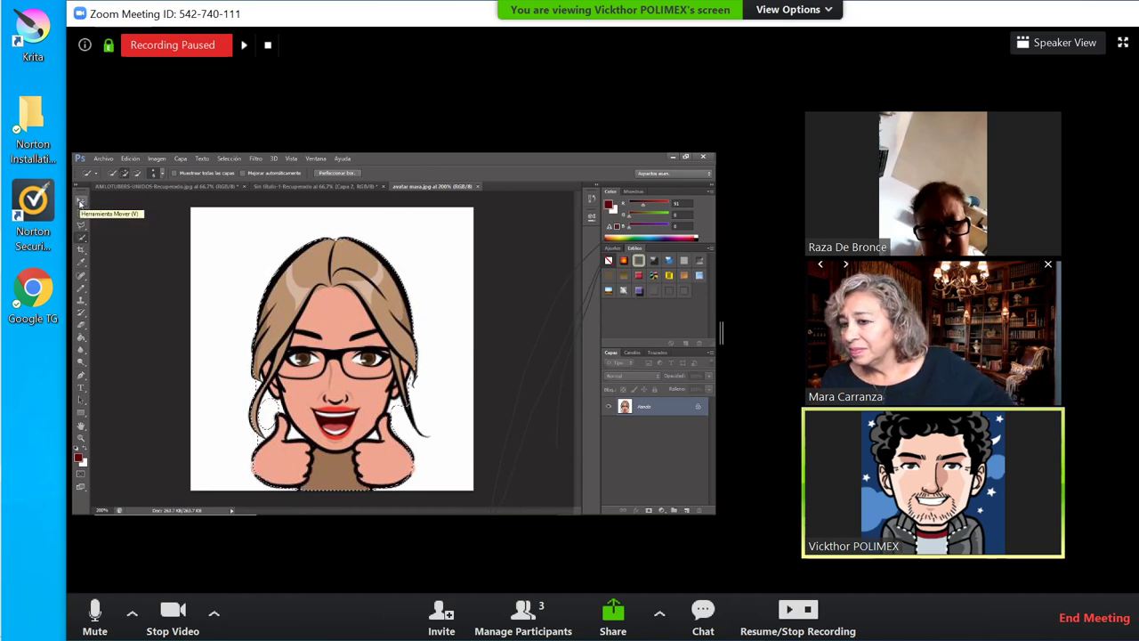
pyautogui.click(80, 203)
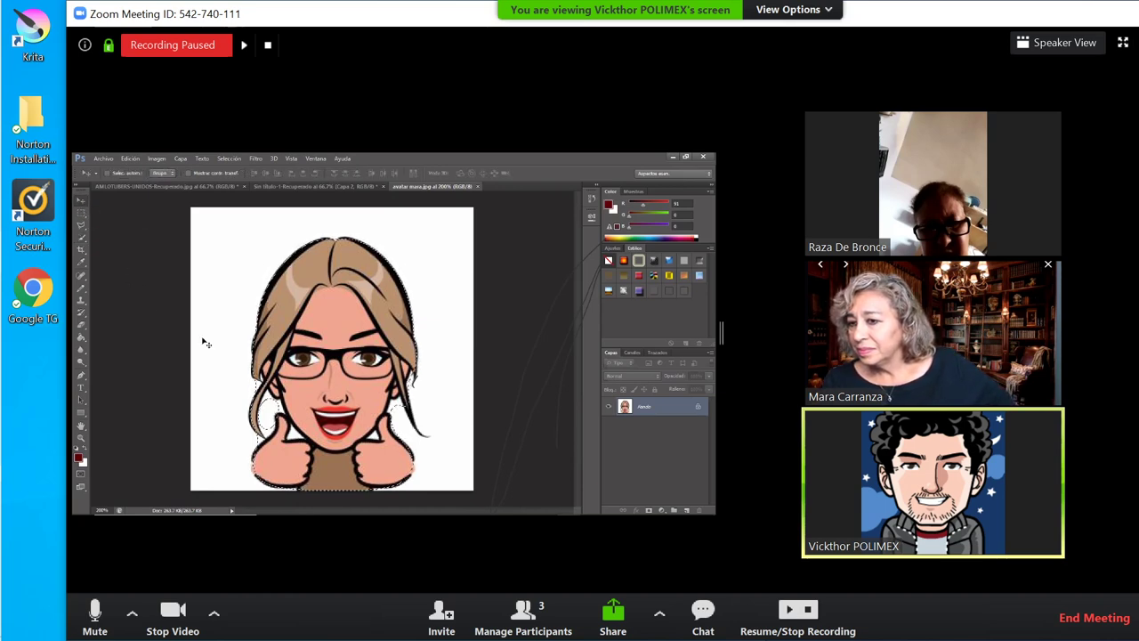
pyautogui.moveTo(298, 328); pyautogui.dragTo(325, 331)
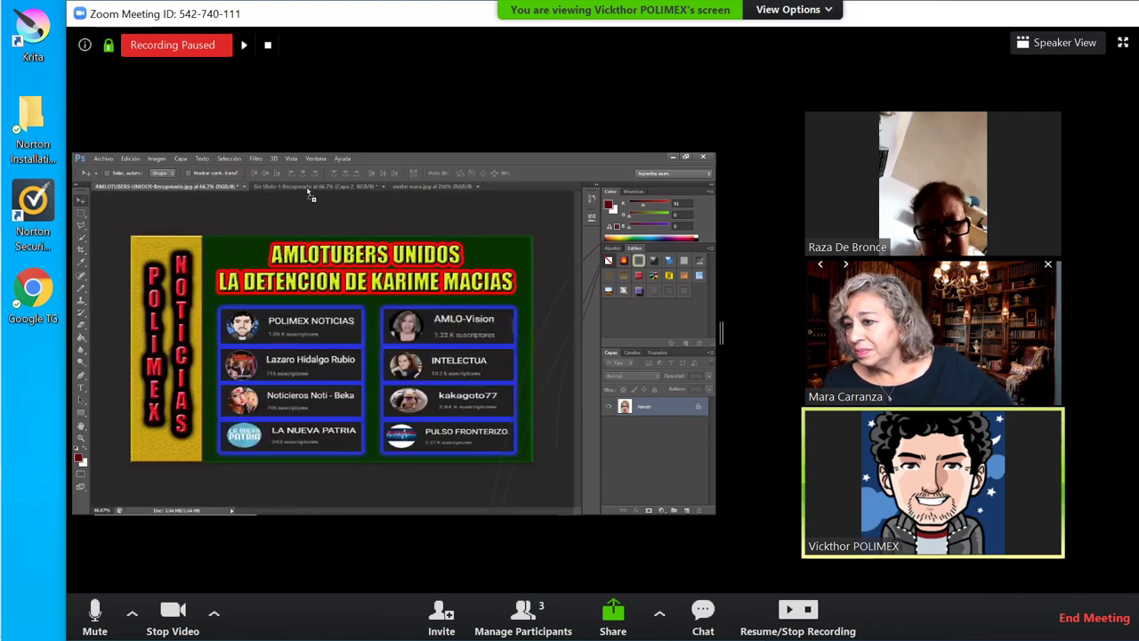
# - Drag the cartoon avatar into the AMLOVision banner and nudge it to the centre between the cards
pyautogui.click(315, 186)
pyautogui.moveTo(343, 322)
pyautogui.mouseDown()
pyautogui.moveTo(328, 400)
pyautogui.moveTo(327, 358)
pyautogui.mouseUp()
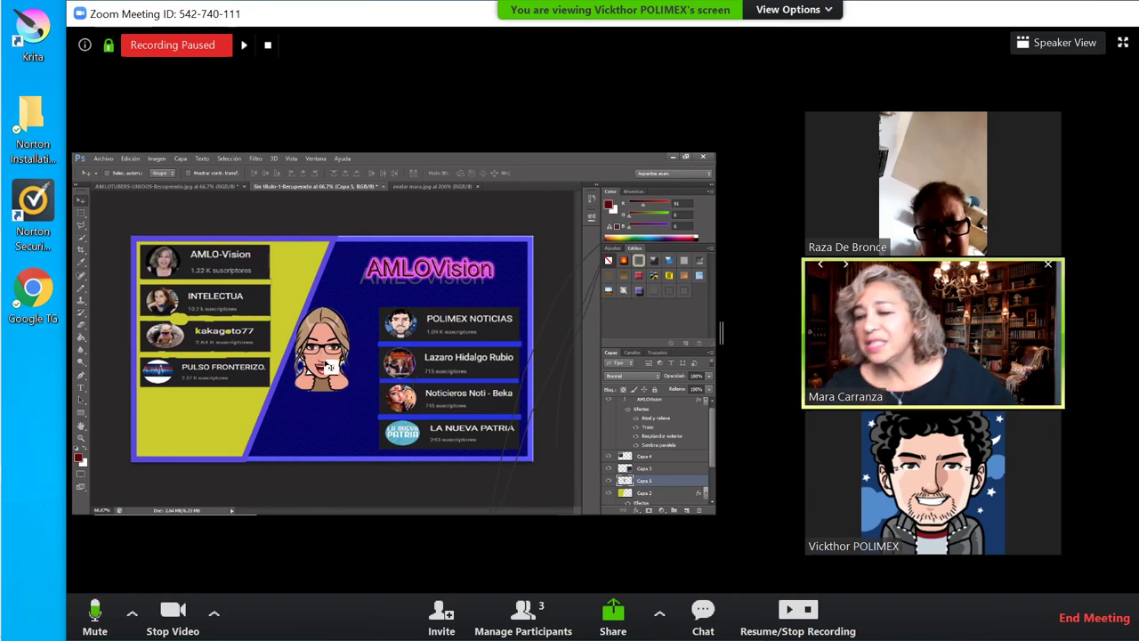
pyautogui.moveTo(328, 367); pyautogui.dragTo(333, 347)
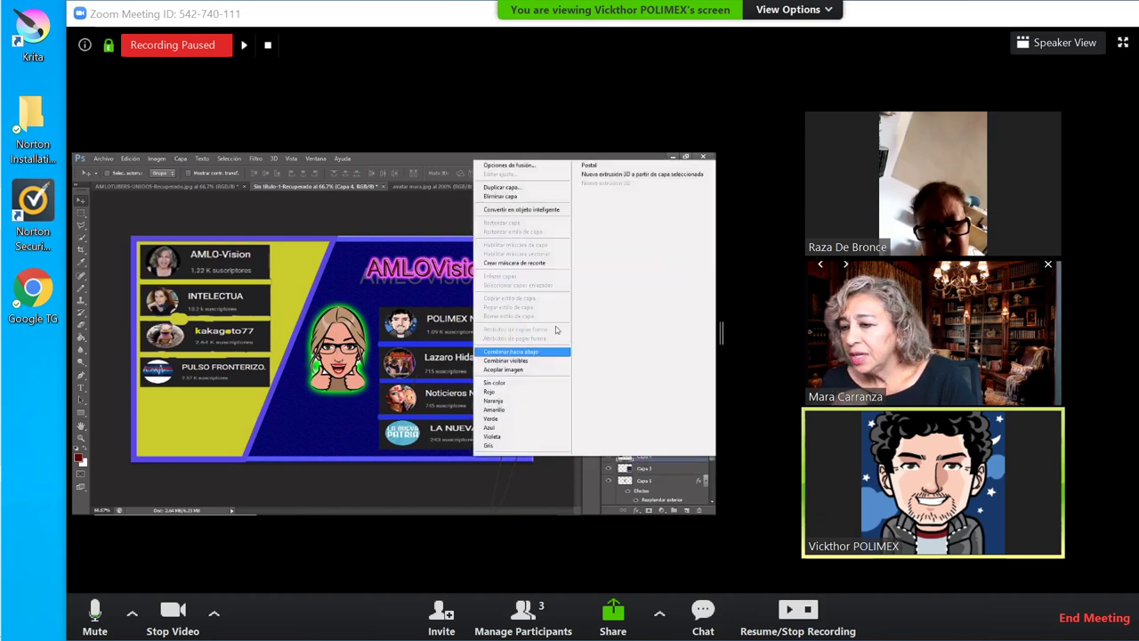
# - Delete Capa 4, the left-side cards layer, then return to AMLOTUBERS UNIDOS with Quick Selection active
pyautogui.click(509, 197)
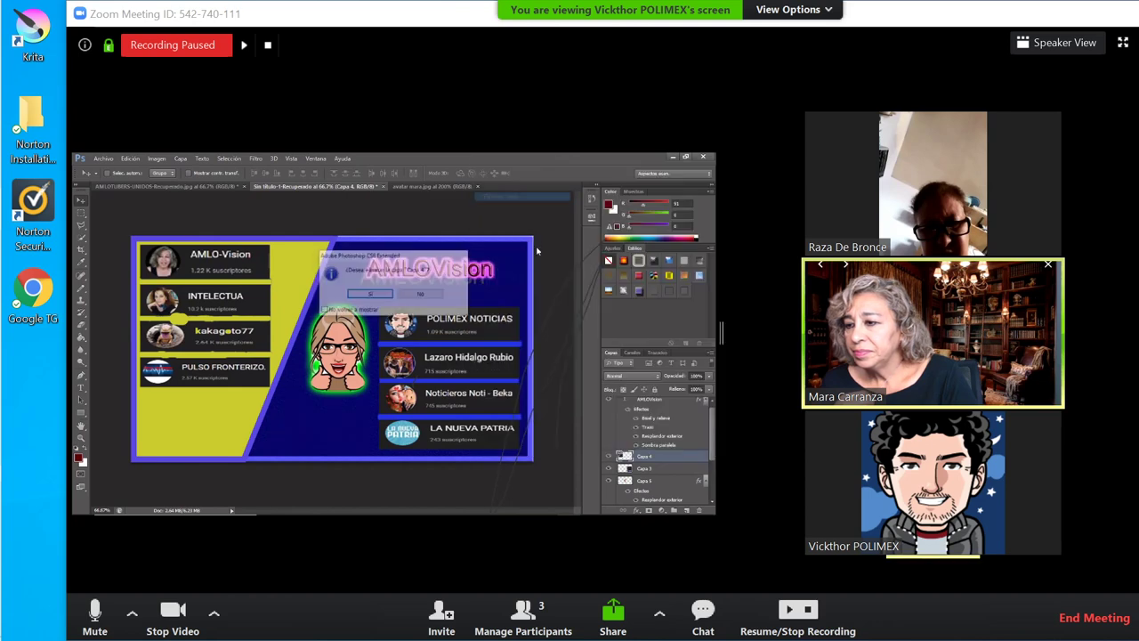
pyautogui.click(370, 295)
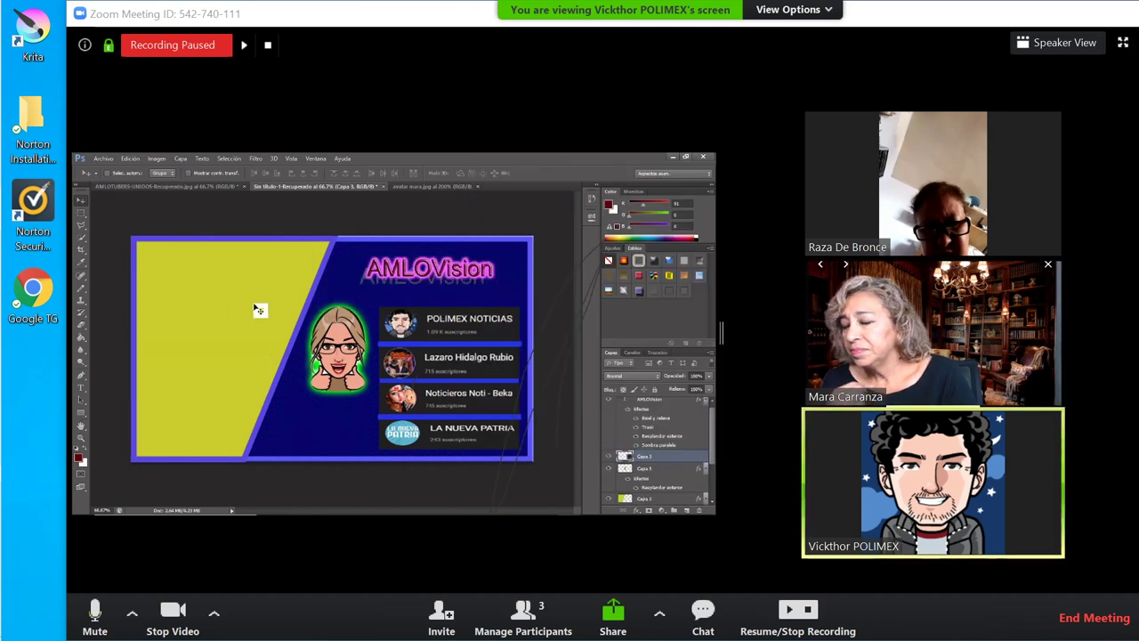
pyautogui.click(171, 188)
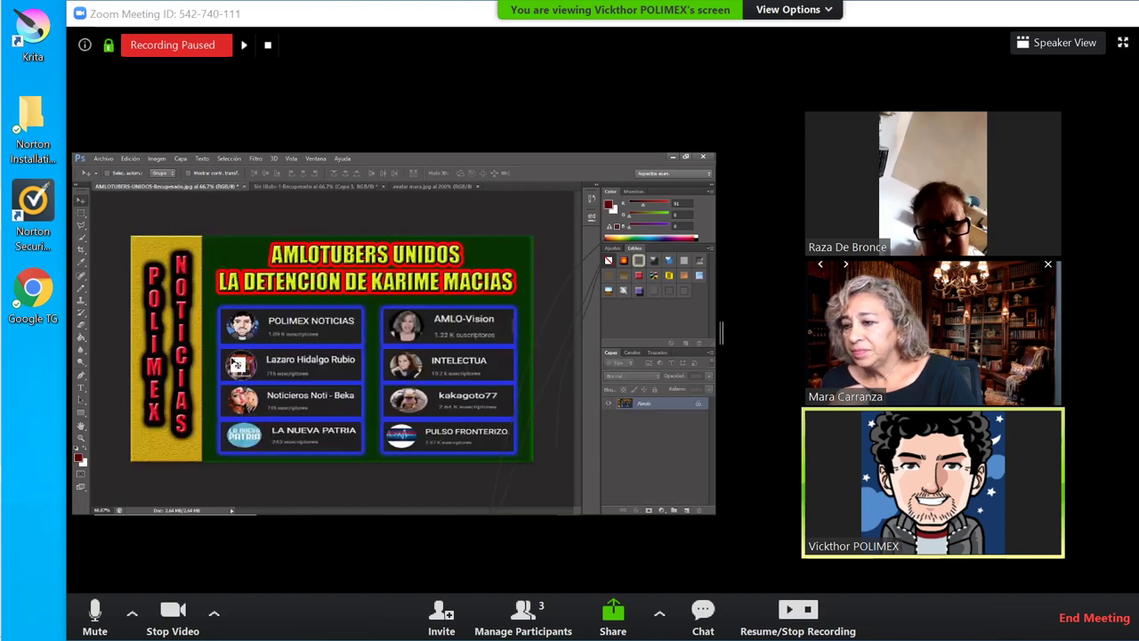
pyautogui.click(291, 188)
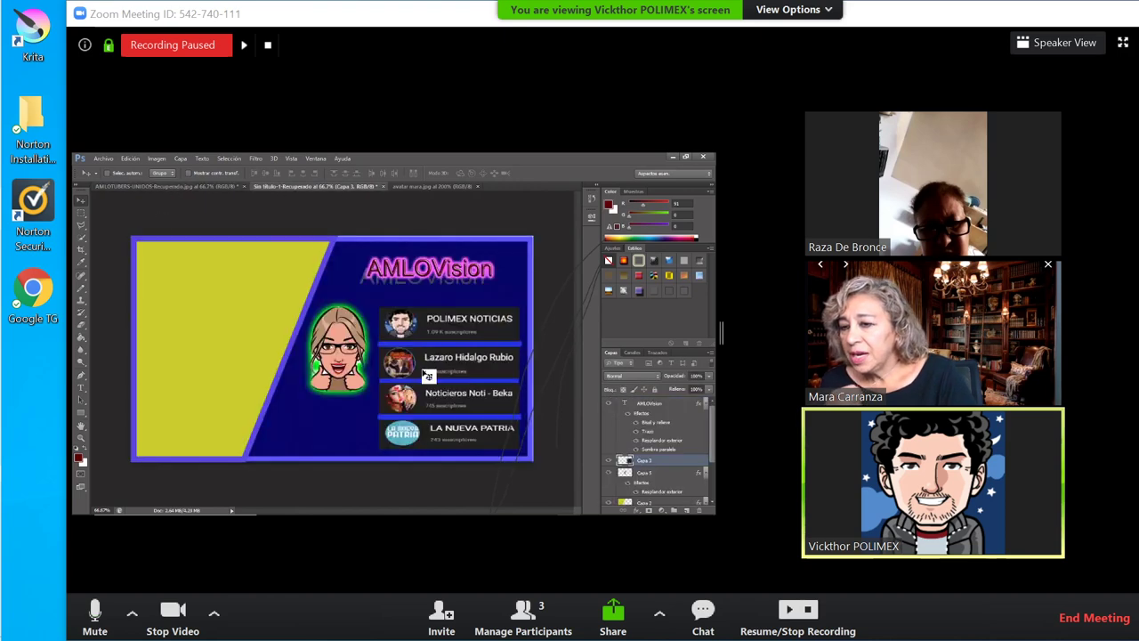
pyautogui.click(209, 188)
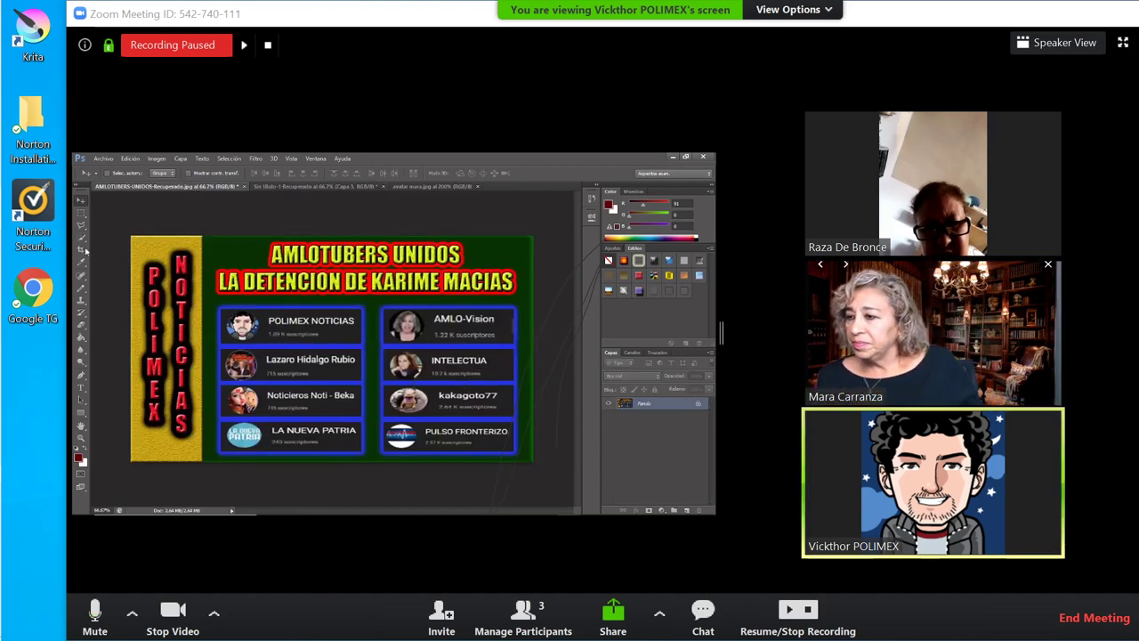
pyautogui.click(81, 237)
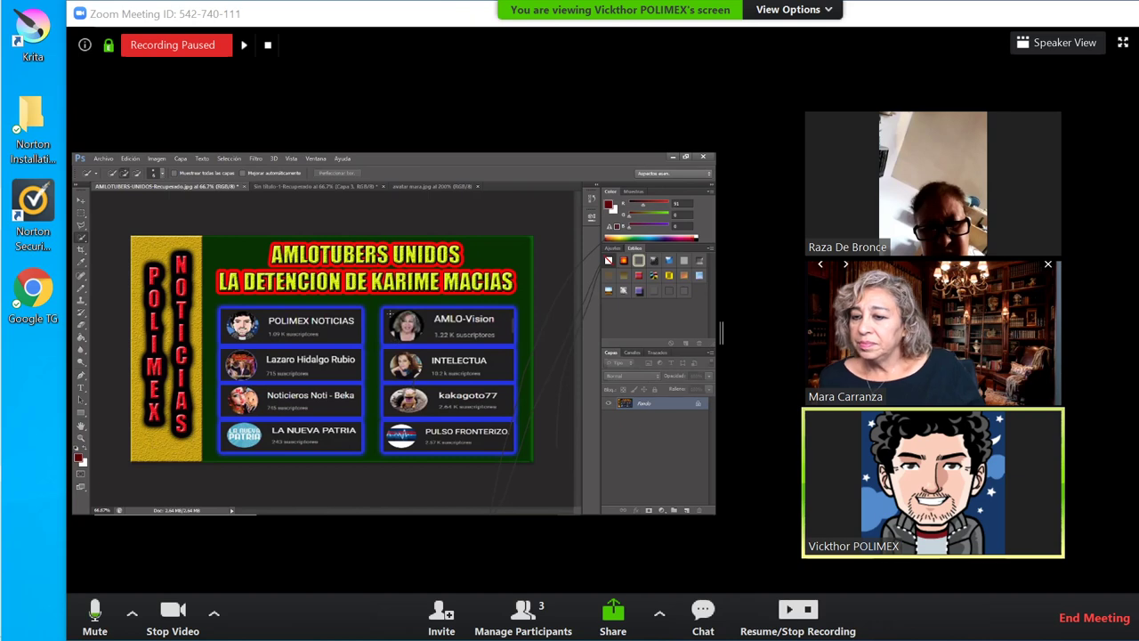
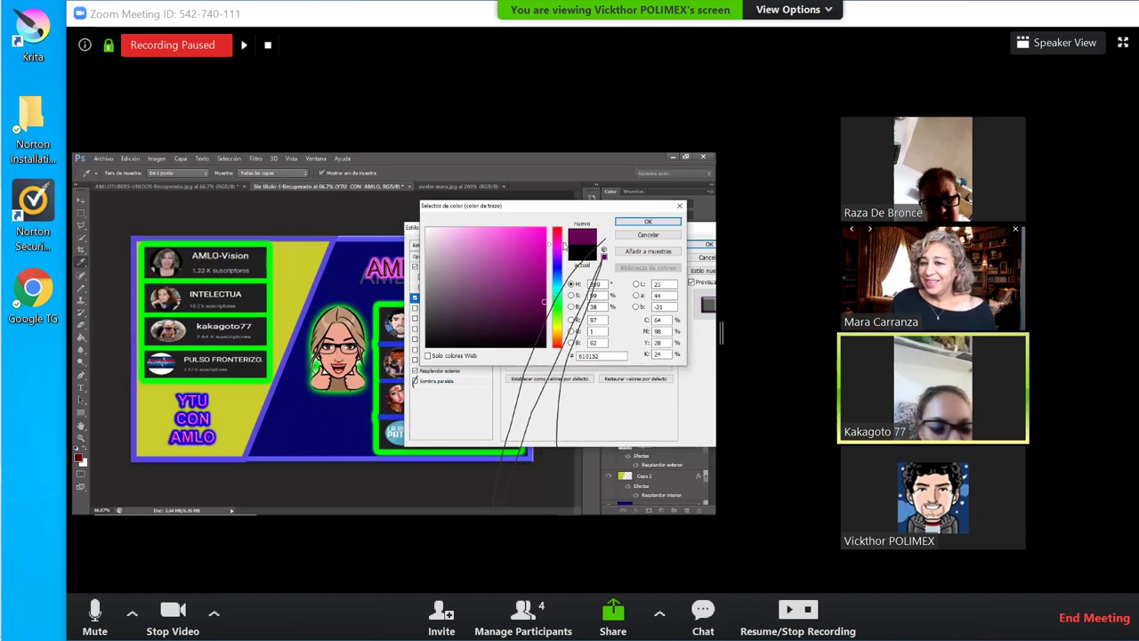
# - Set the YTU CON AMLO banner's stroke colour to bright red (ff0202) in the Color Picker
pyautogui.moveTo(558, 257); pyautogui.dragTo(565, 228)
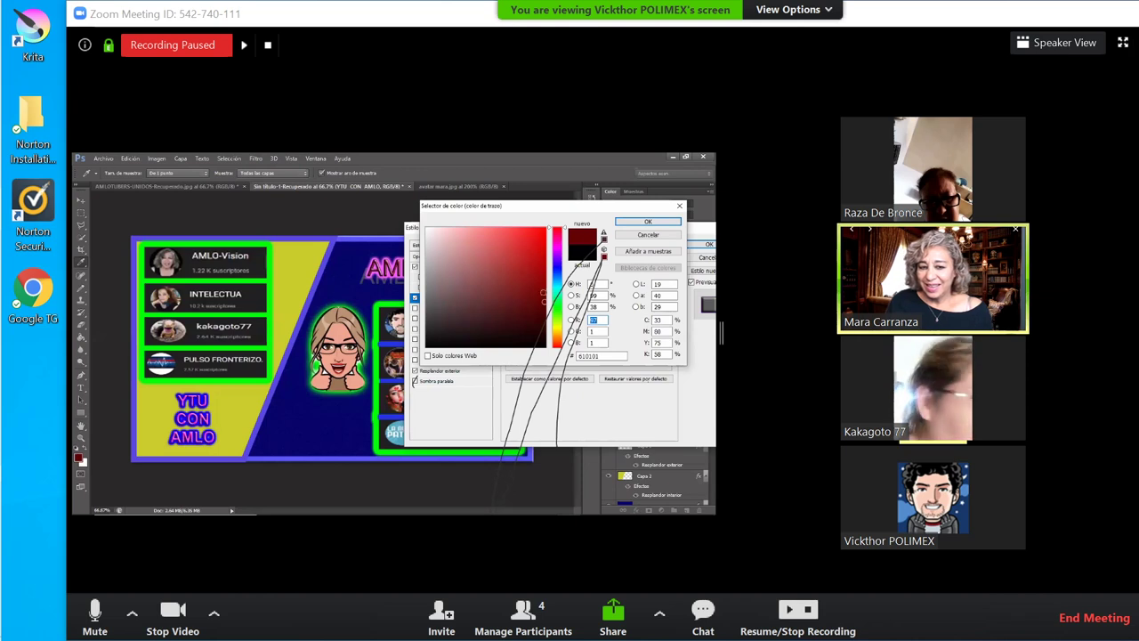
pyautogui.moveTo(542, 303); pyautogui.dragTo(557, 232)
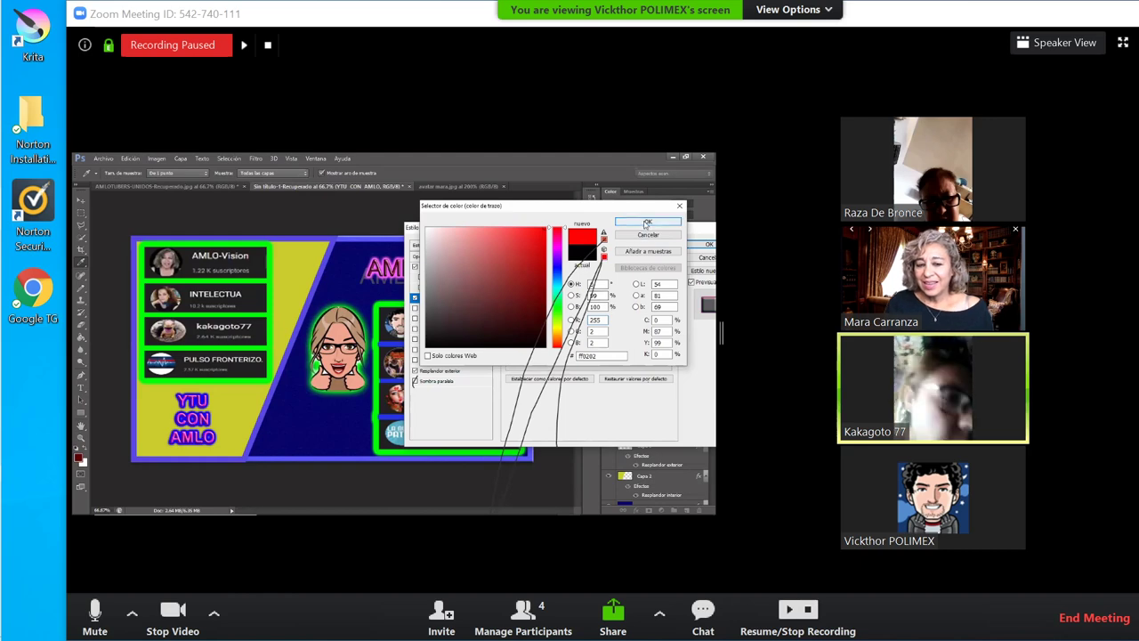
pyautogui.click(646, 223)
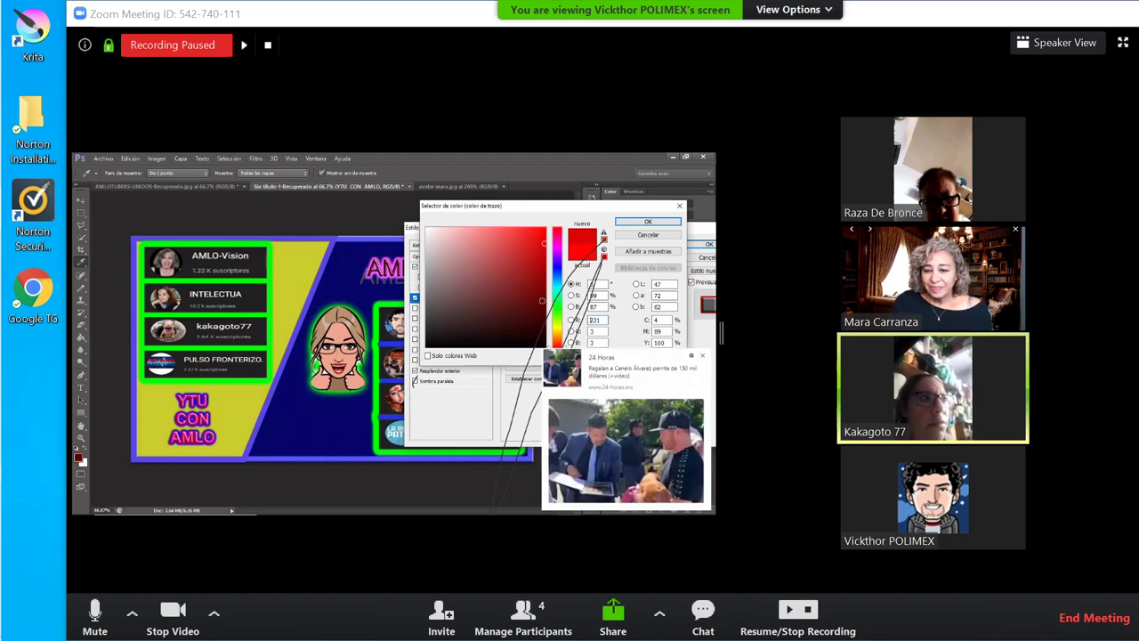
# - Close the 24 Horas news popup covering the shared Photoshop screen
pyautogui.click(702, 356)
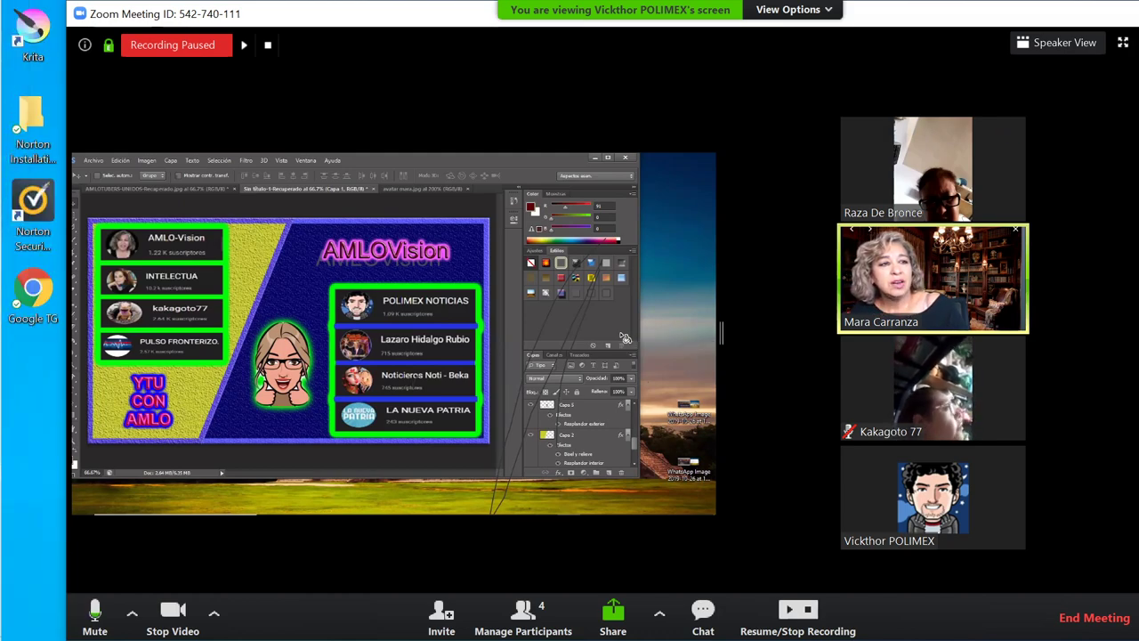
# - Reposition and enlarge the meeting window while the presenter opens Save for Web
pyautogui.moveTo(356, 13); pyautogui.dragTo(785, 13)
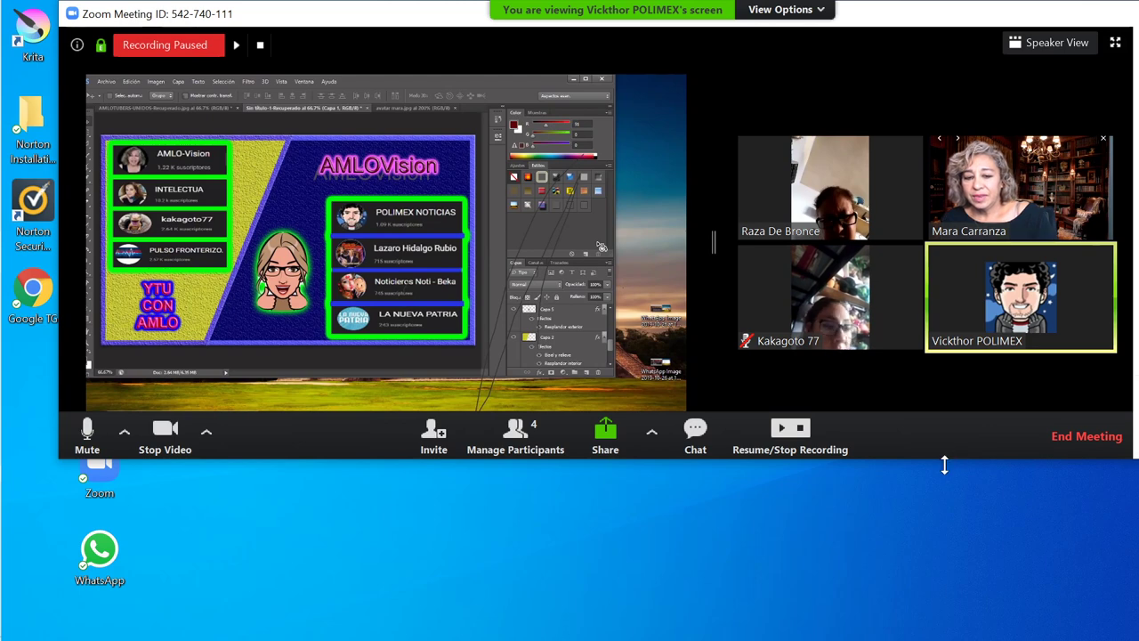
pyautogui.moveTo(943, 459); pyautogui.dragTo(943, 640)
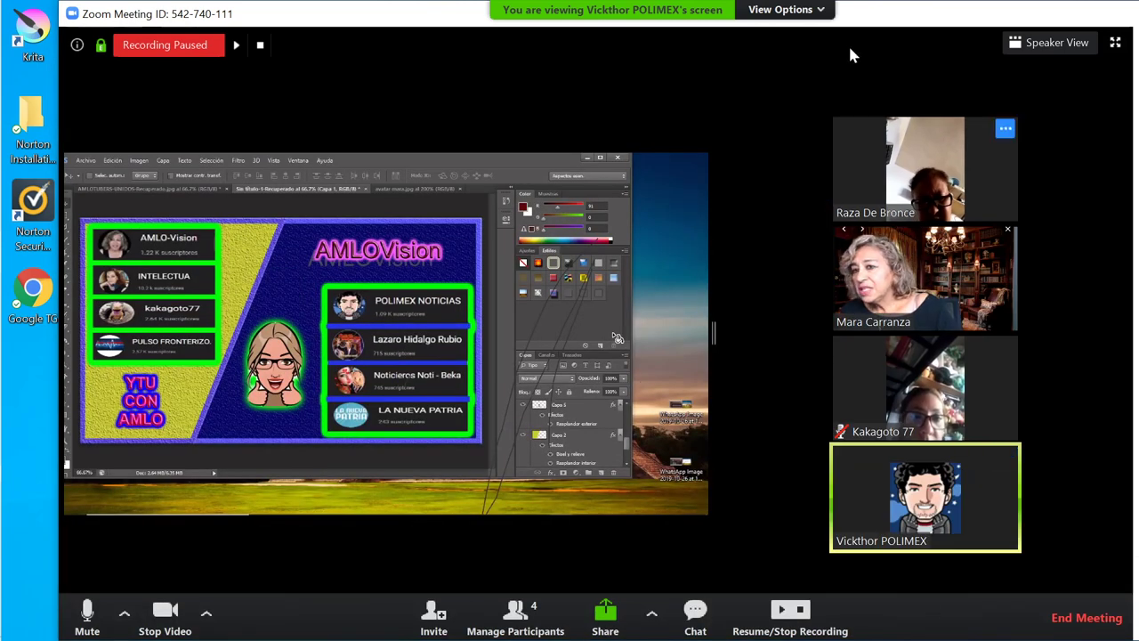
pyautogui.moveTo(890, 11); pyautogui.dragTo(862, 6)
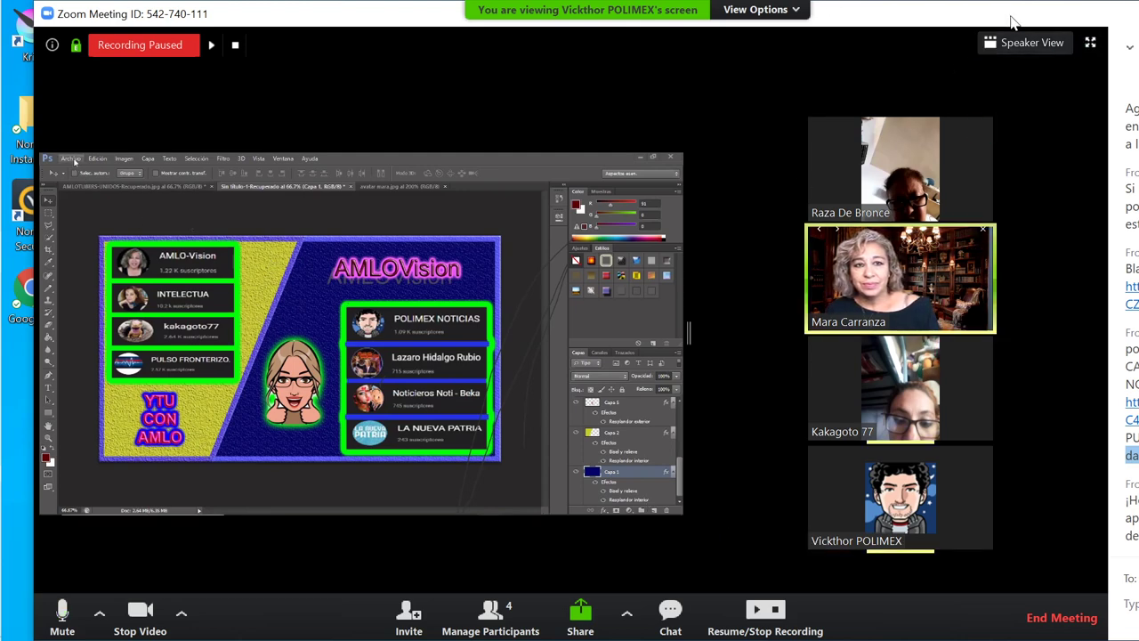
pyautogui.moveTo(1003, 20); pyautogui.dragTo(1034, 20)
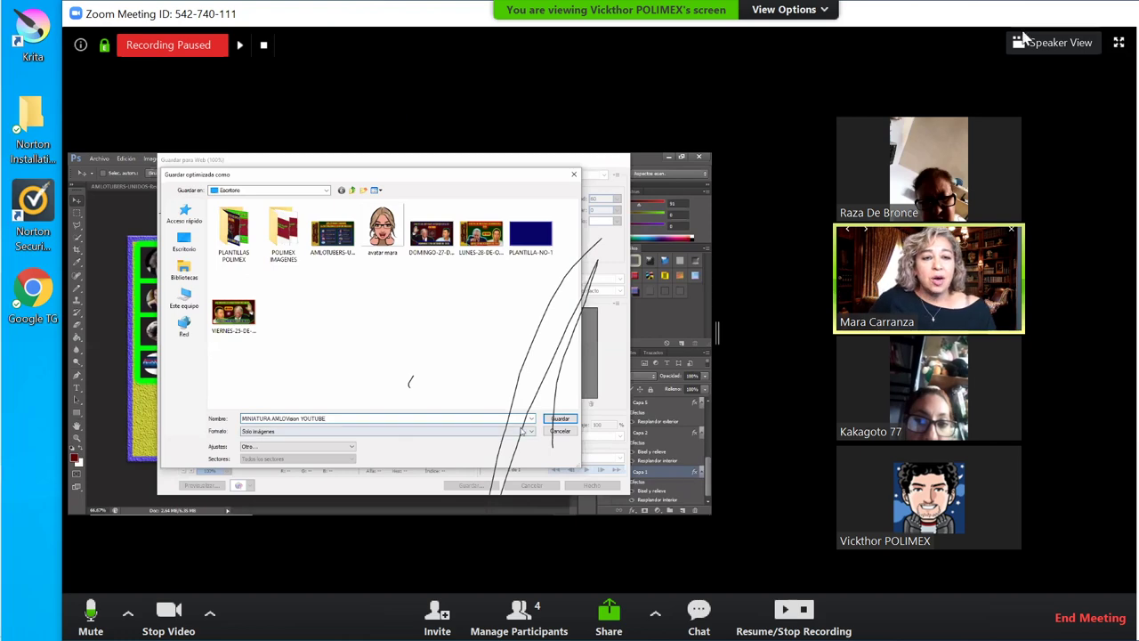
pyautogui.moveTo(900, 169)
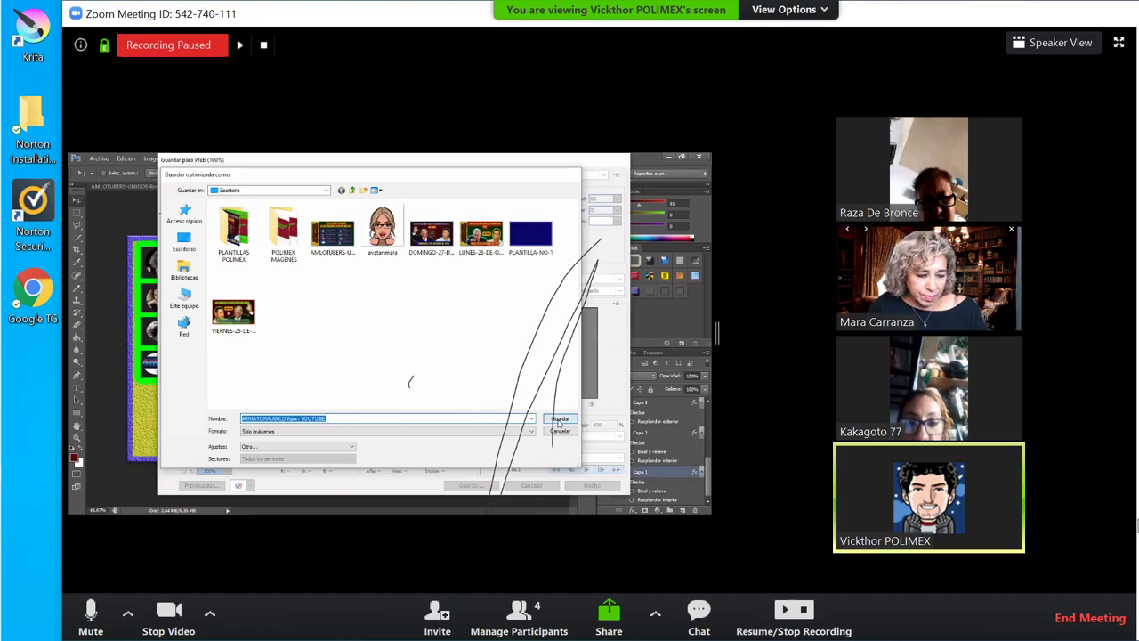
# - Save the thumbnail as MINIATURA AMLOVision YOUTUBE and close Save for Web
pyautogui.click(559, 419)
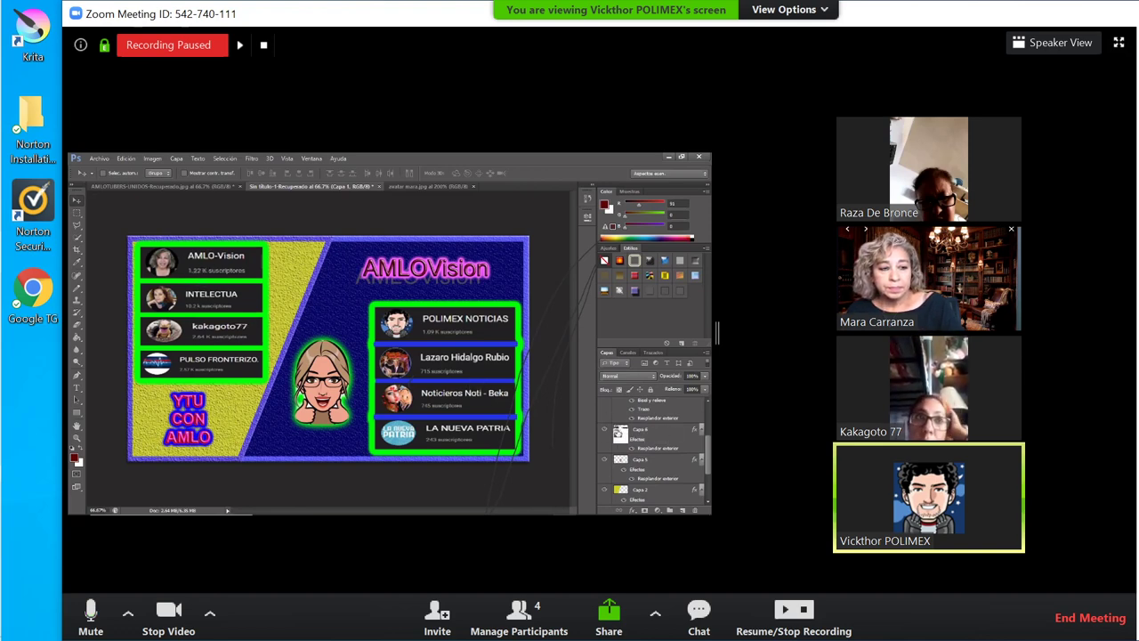
# - Switch windows with Alt+Tab while WhatsApp Web appears in the share
pyautogui.hotkey('alt', 'Tab')
pyautogui.hotkey('alt', 'Tab')
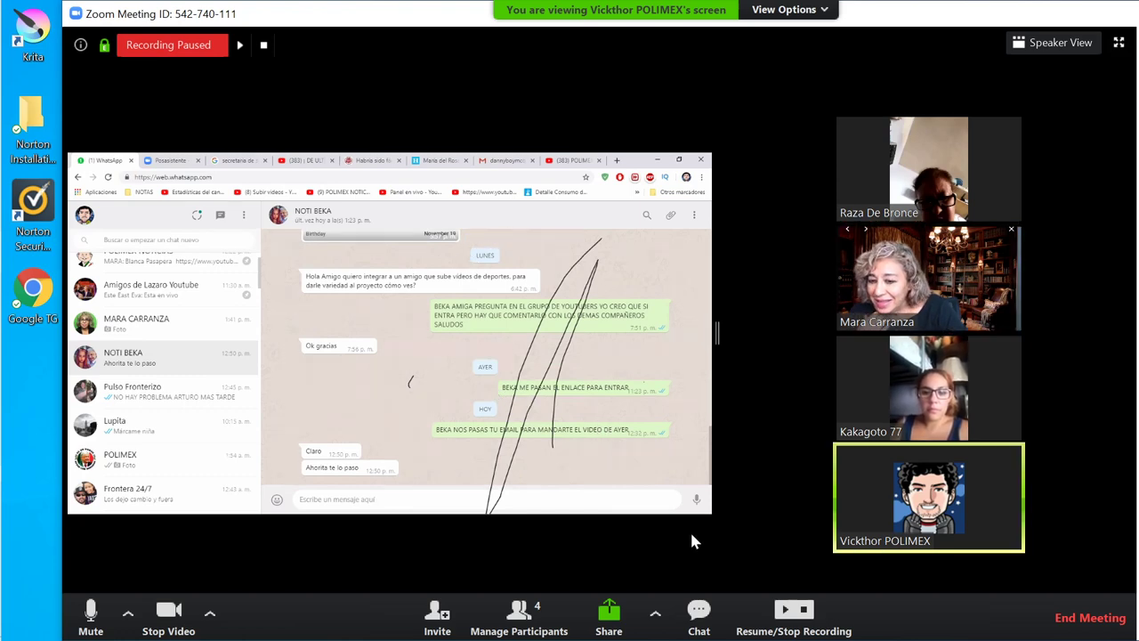
# - Start own screen share, agree to end the other participant's share, and move the picker aside
pyautogui.click(628, 610)
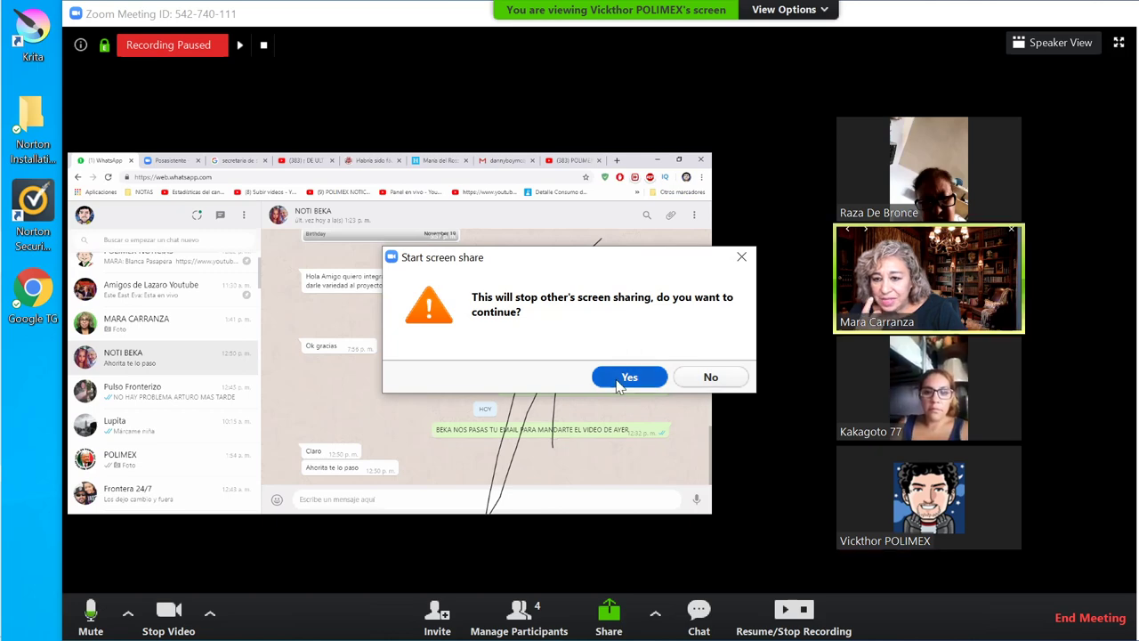
pyautogui.click(628, 377)
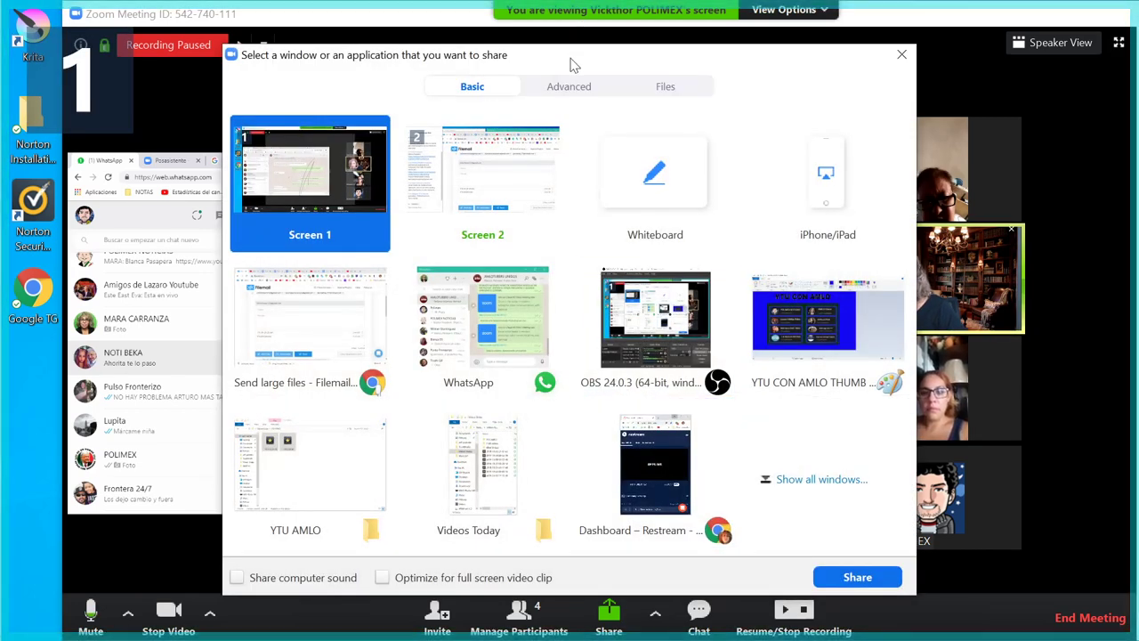
pyautogui.moveTo(570, 58); pyautogui.dragTo(1138, 342)
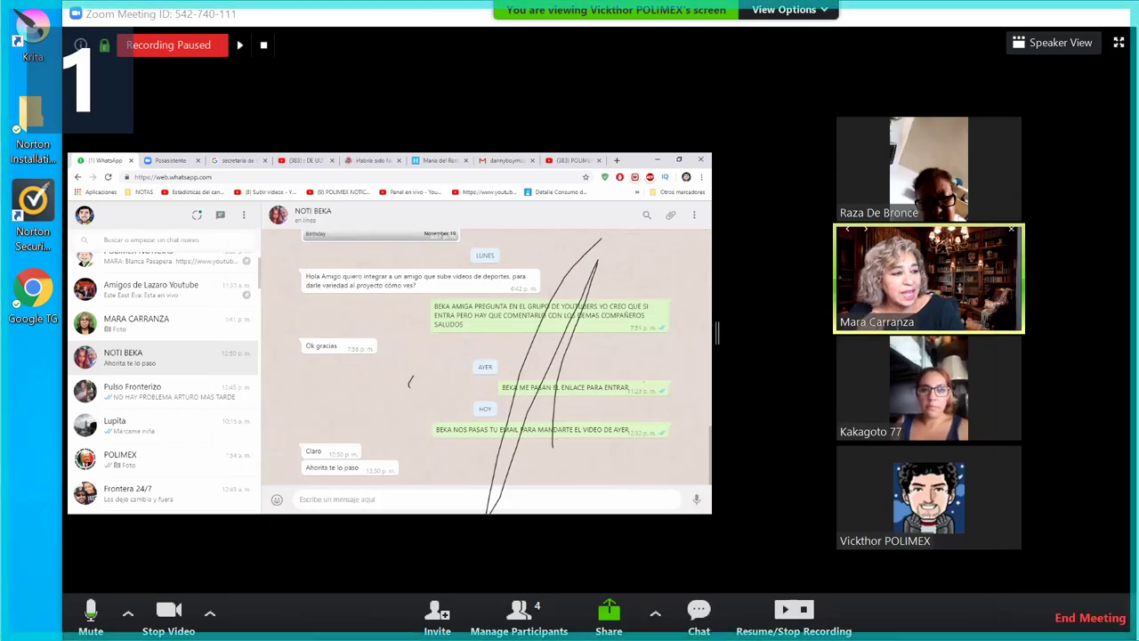